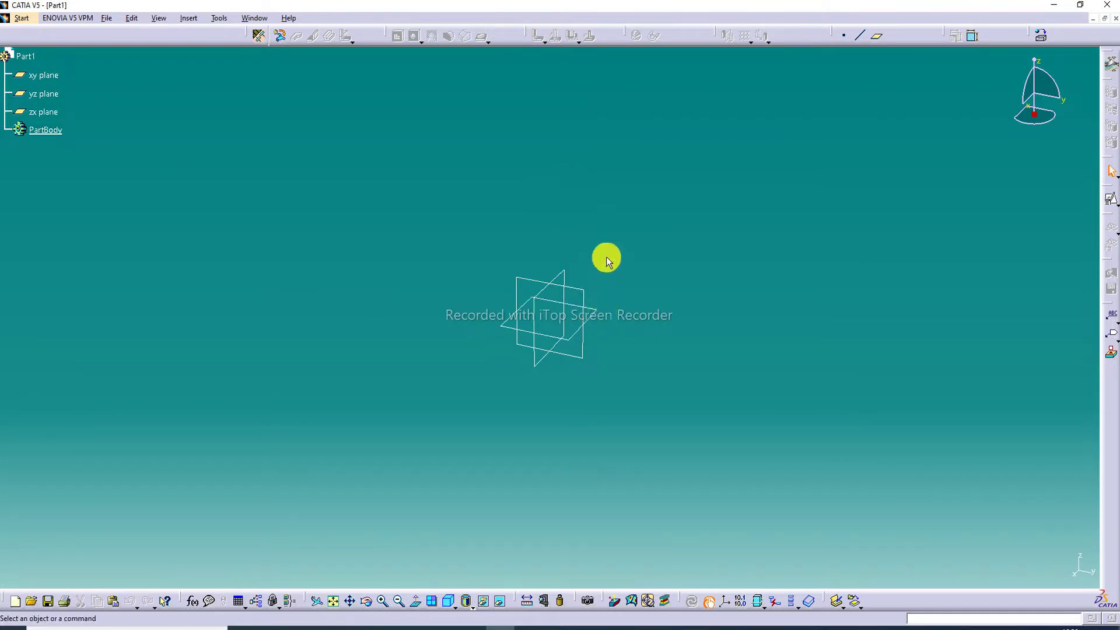
Step: Create a positioned sketch on the xy plane with both the H and V directions reversed
{"action": "middle_click_drag", "start_coordinate": [602, 249], "coordinate": [554, 287]}
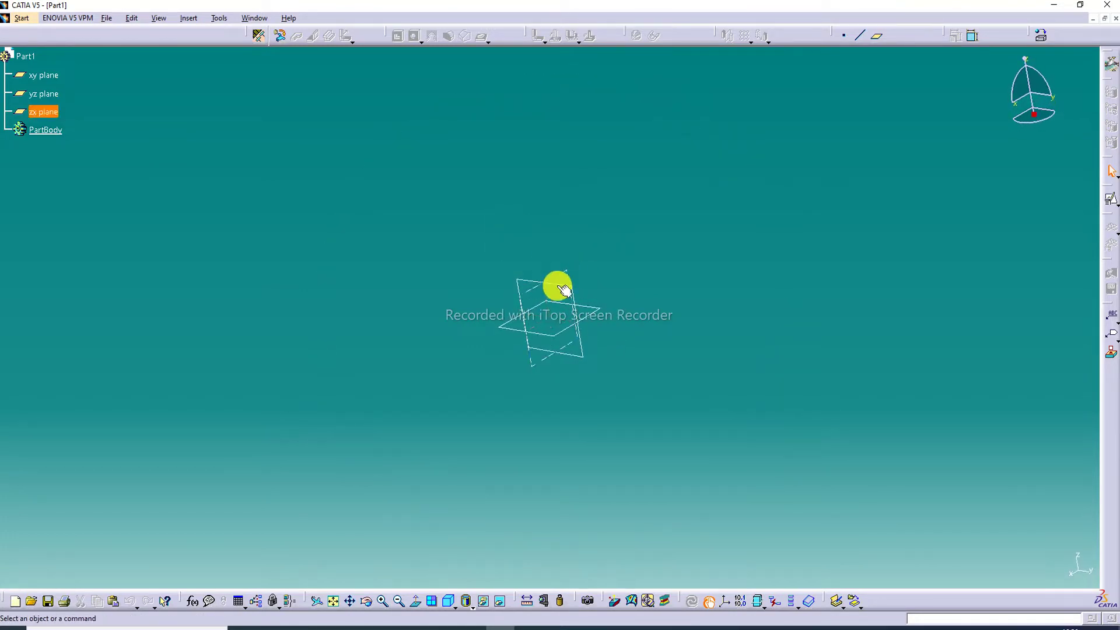
{"action": "left_click", "coordinate": [604, 315]}
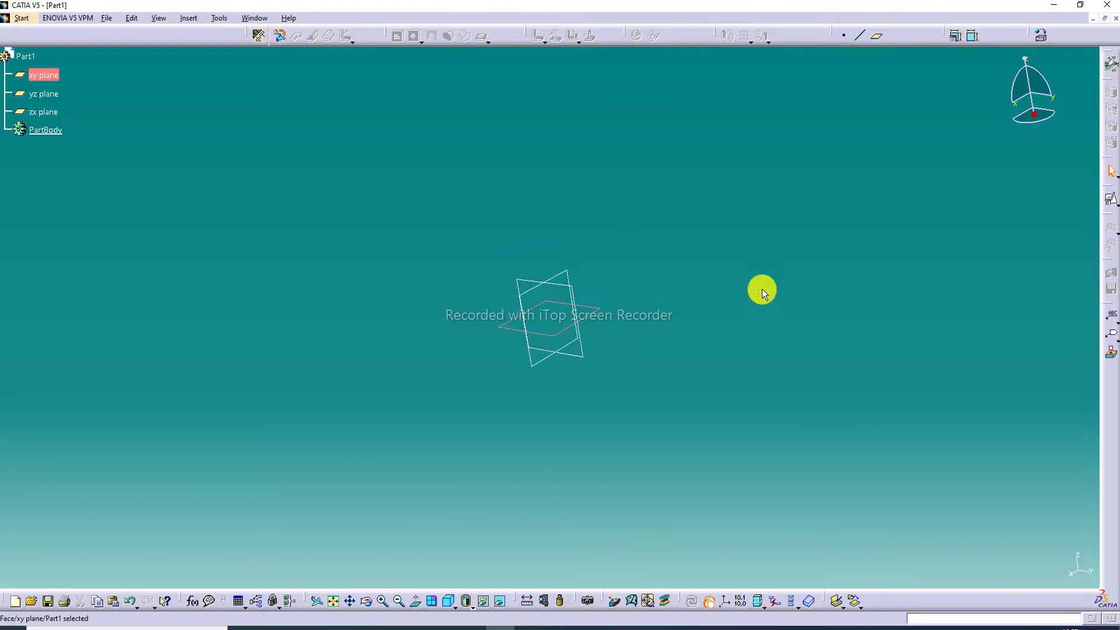
{"action": "left_click", "coordinate": [1115, 203]}
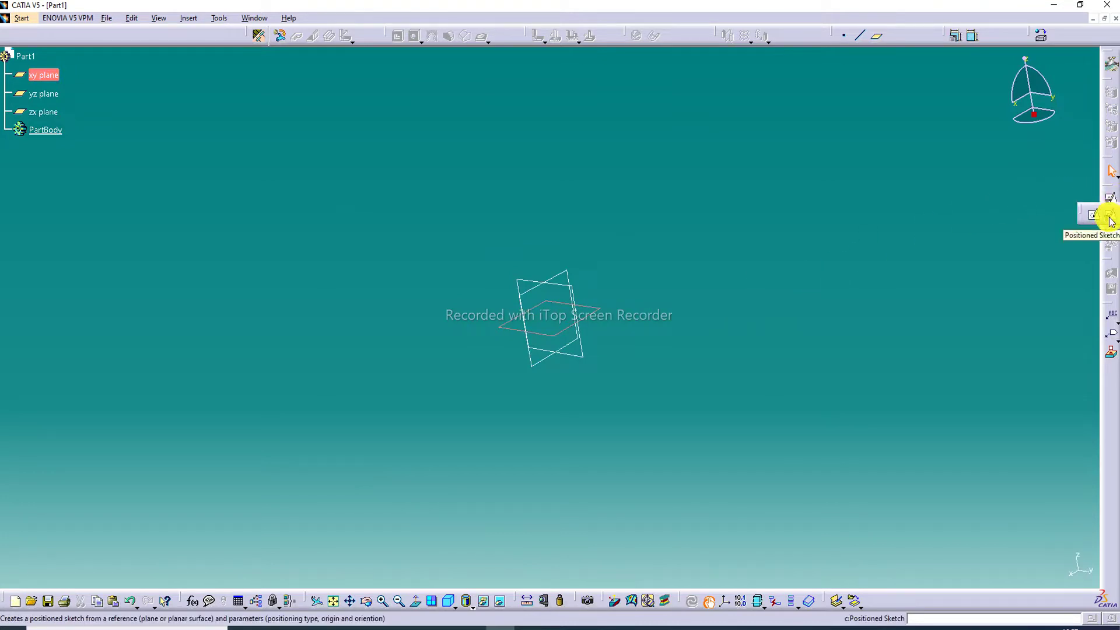
{"action": "left_click", "coordinate": [1108, 218]}
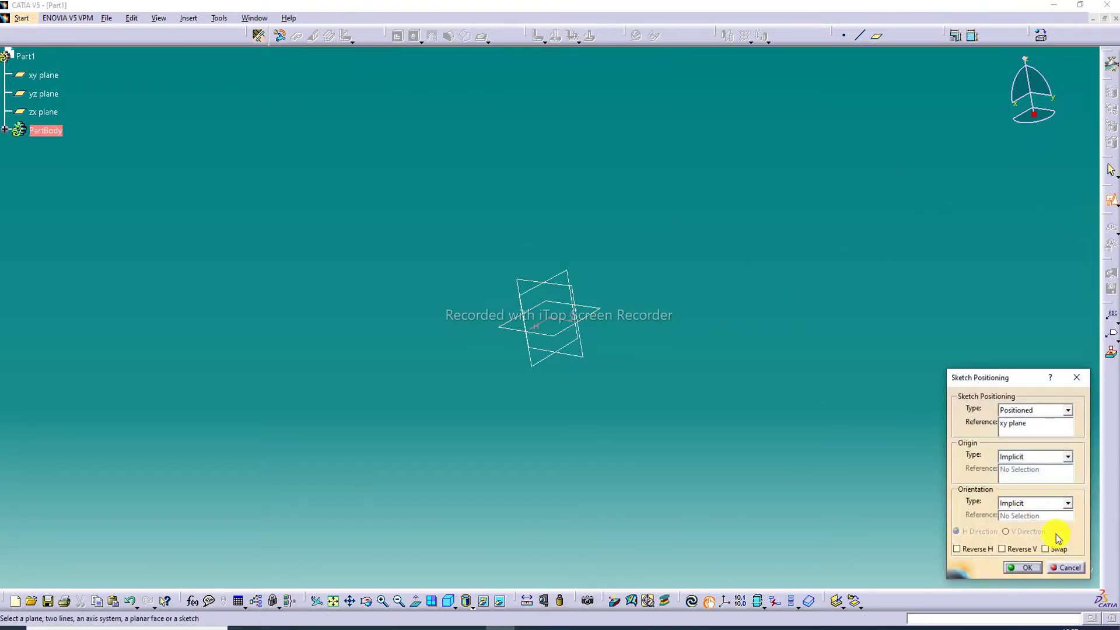
{"action": "left_click", "coordinate": [978, 549]}
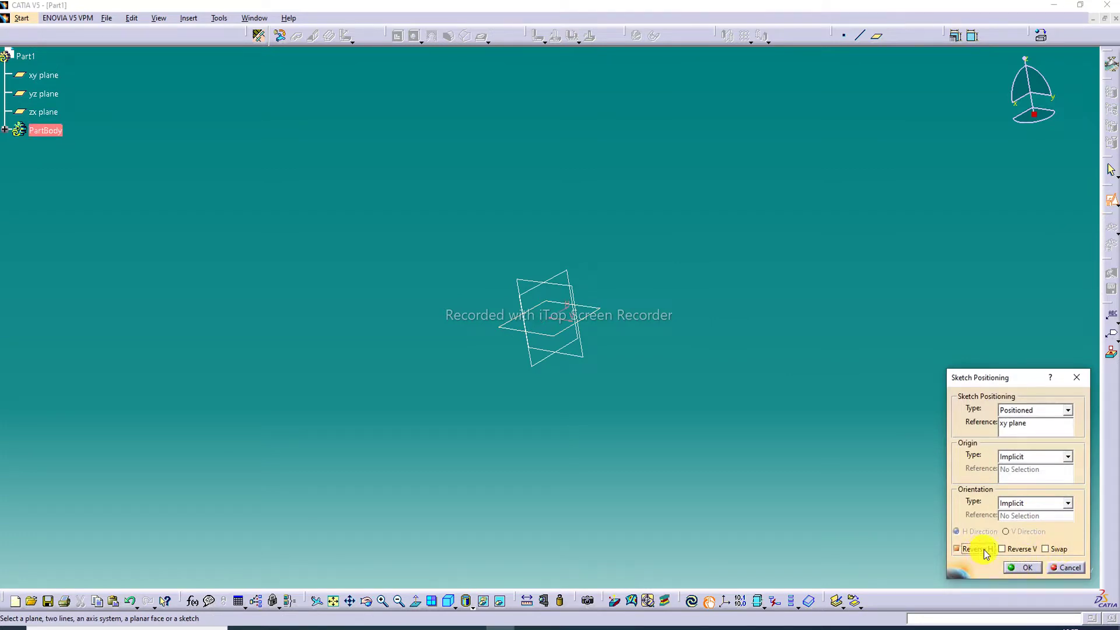
{"action": "left_click", "coordinate": [1019, 549]}
{"action": "left_click", "coordinate": [1023, 568]}
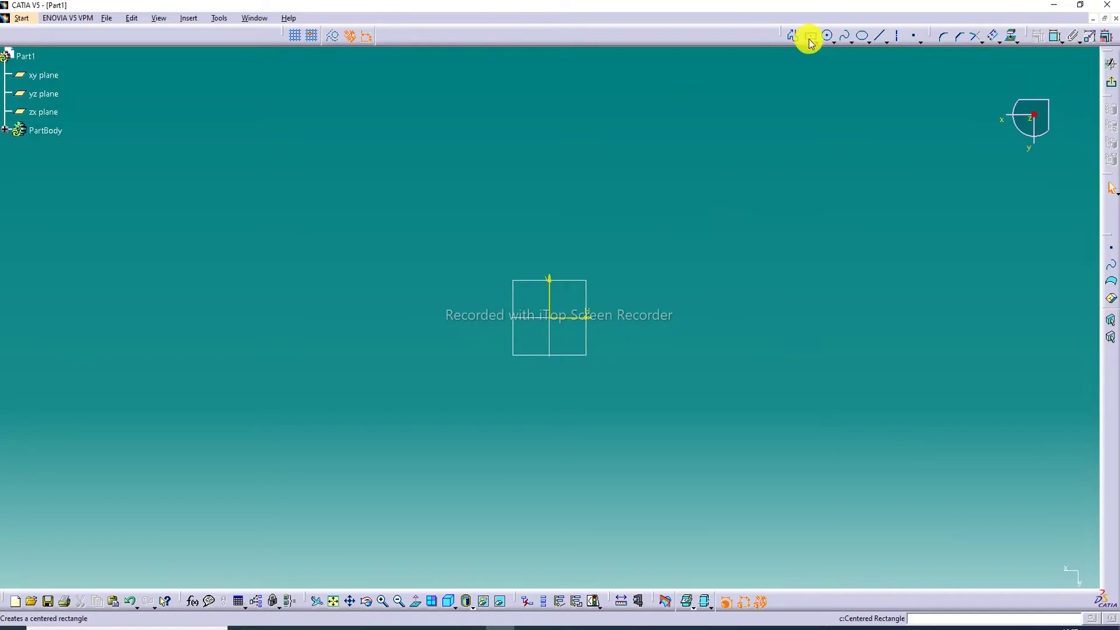
Step: Sketch a centered rectangle about 224 by 138 mm around the sketch origin
{"action": "left_click", "coordinate": [817, 40]}
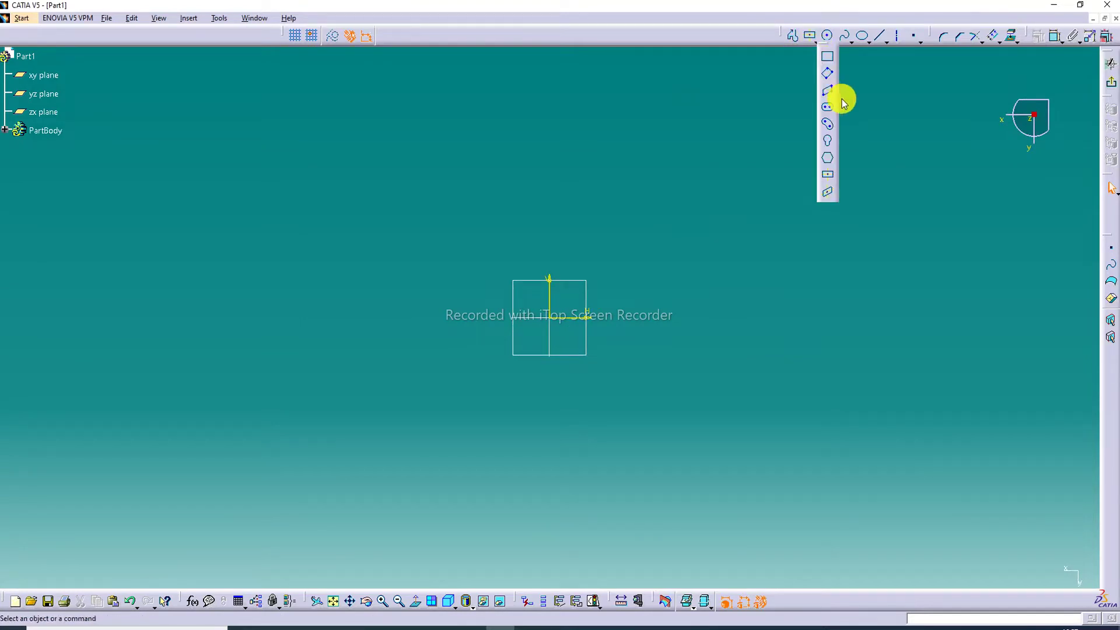
{"action": "left_click", "coordinate": [828, 174]}
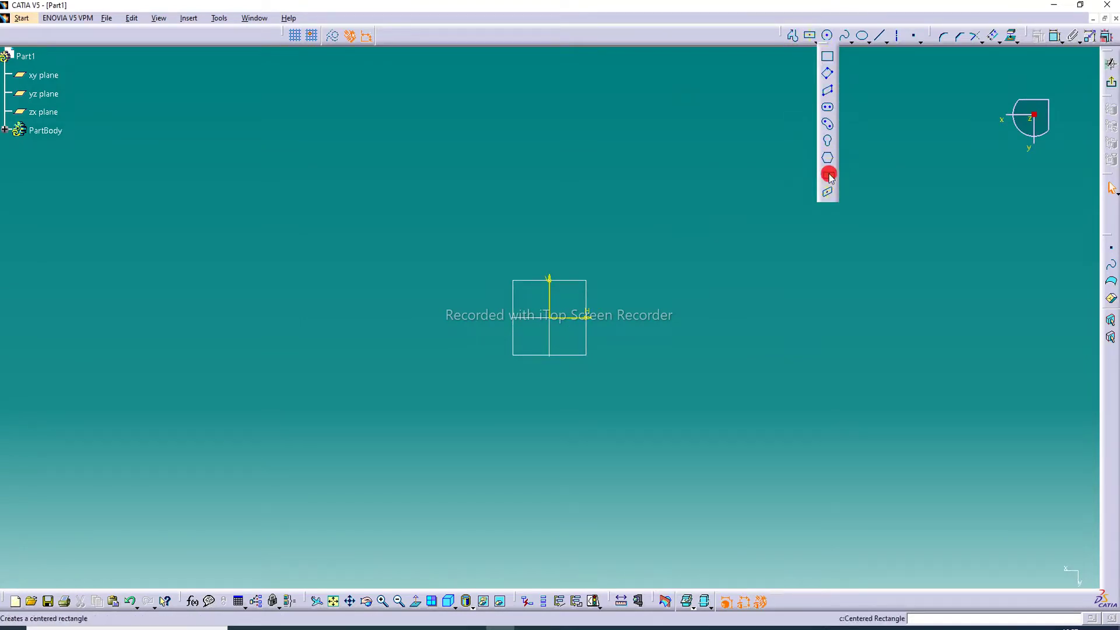
{"action": "left_click", "coordinate": [549, 318]}
{"action": "left_click", "coordinate": [794, 163]}
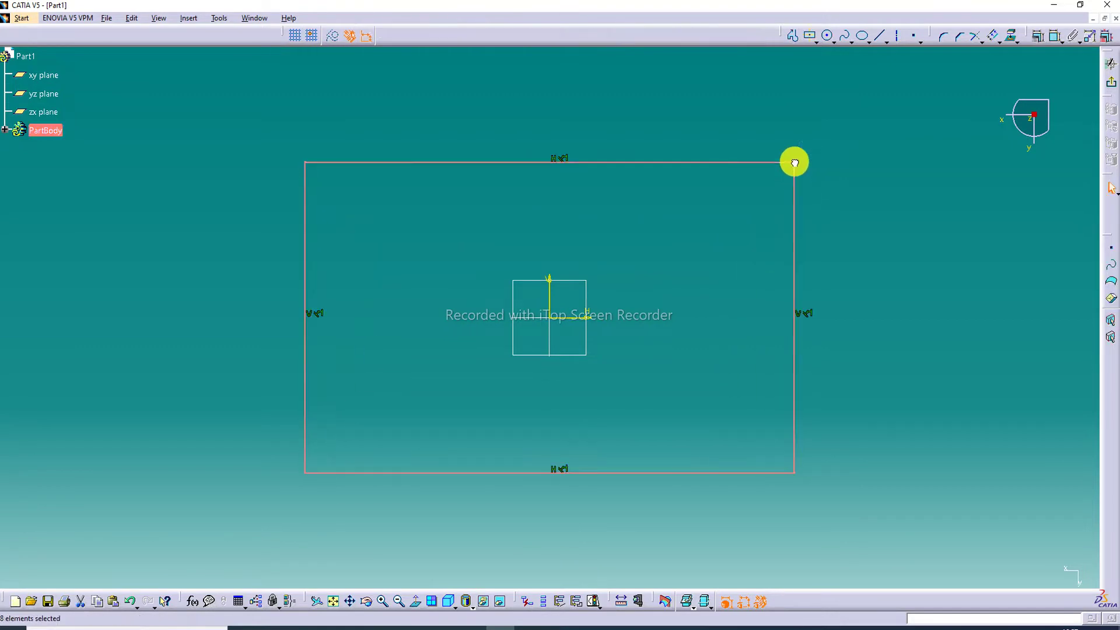
Step: Dimension the rectangle's horizontal width and vertical height
{"action": "left_click", "coordinate": [1053, 38]}
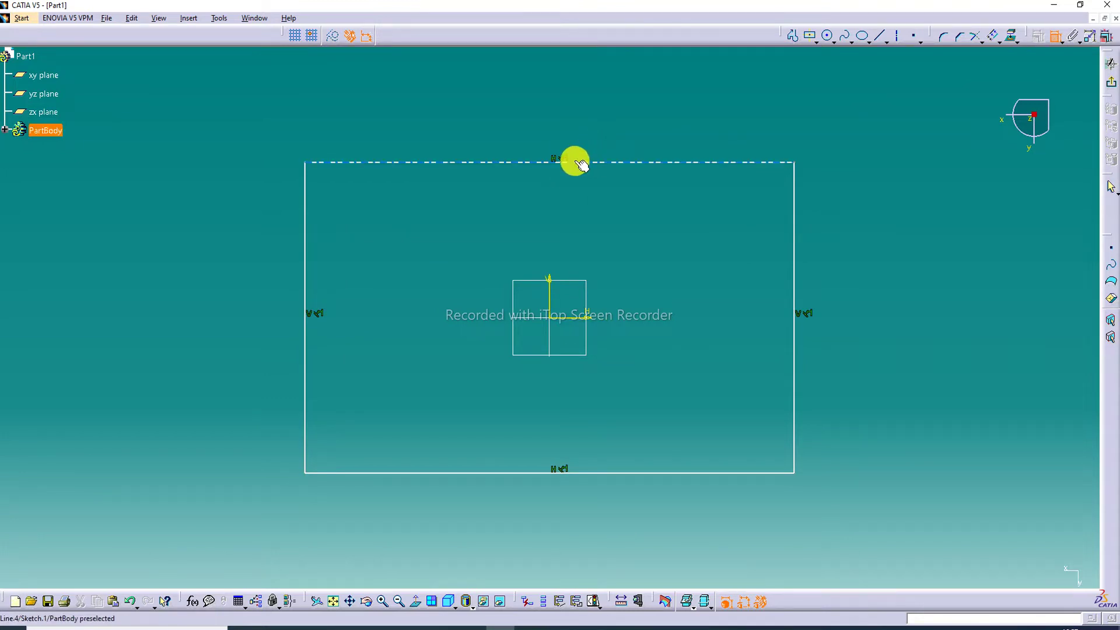
{"action": "left_click", "coordinate": [580, 164]}
{"action": "left_click", "coordinate": [577, 132]}
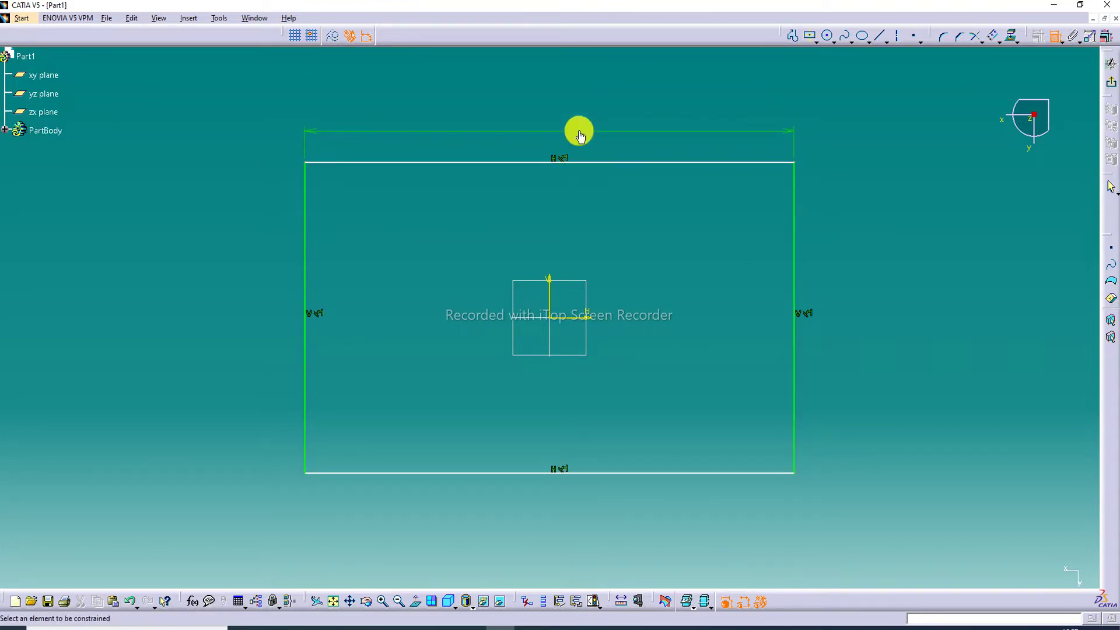
{"action": "left_click", "coordinate": [794, 224]}
{"action": "left_click", "coordinate": [856, 263]}
Step: Set both the width and the height of the rectangle to 210 mm
{"action": "double_click", "coordinate": [573, 126]}
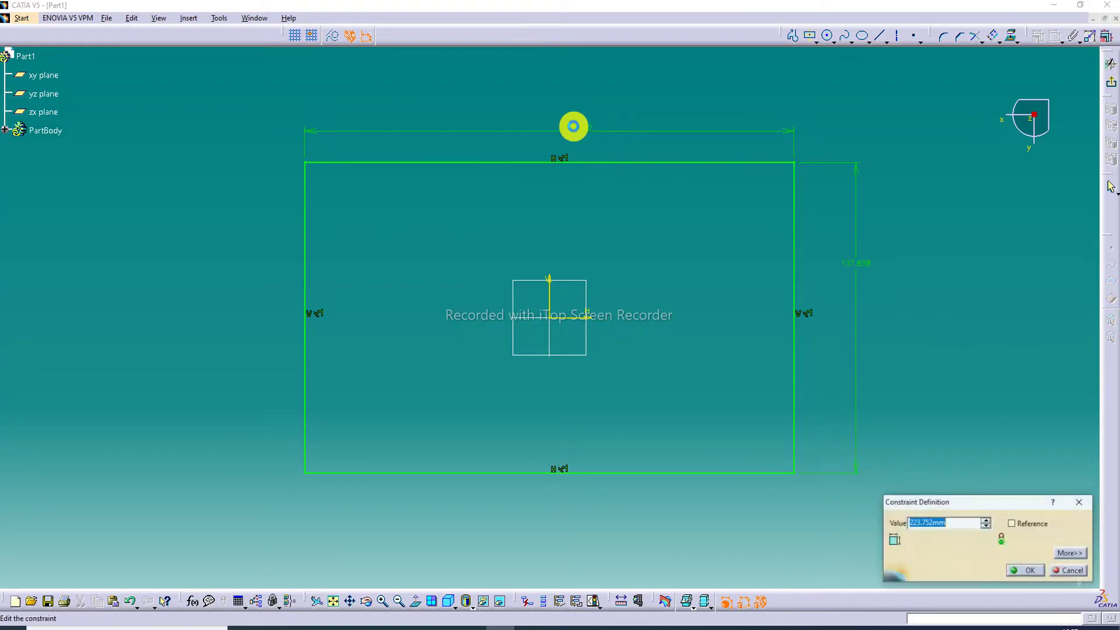
{"action": "type", "text": "210"}
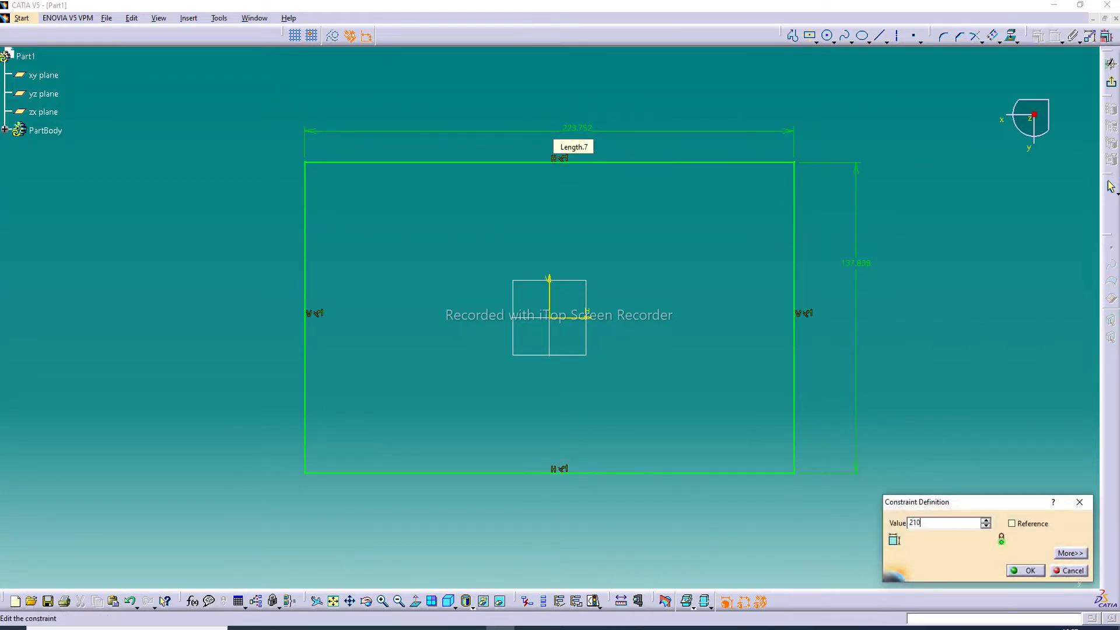
{"action": "key", "text": "Return"}
{"action": "double_click", "coordinate": [840, 264]}
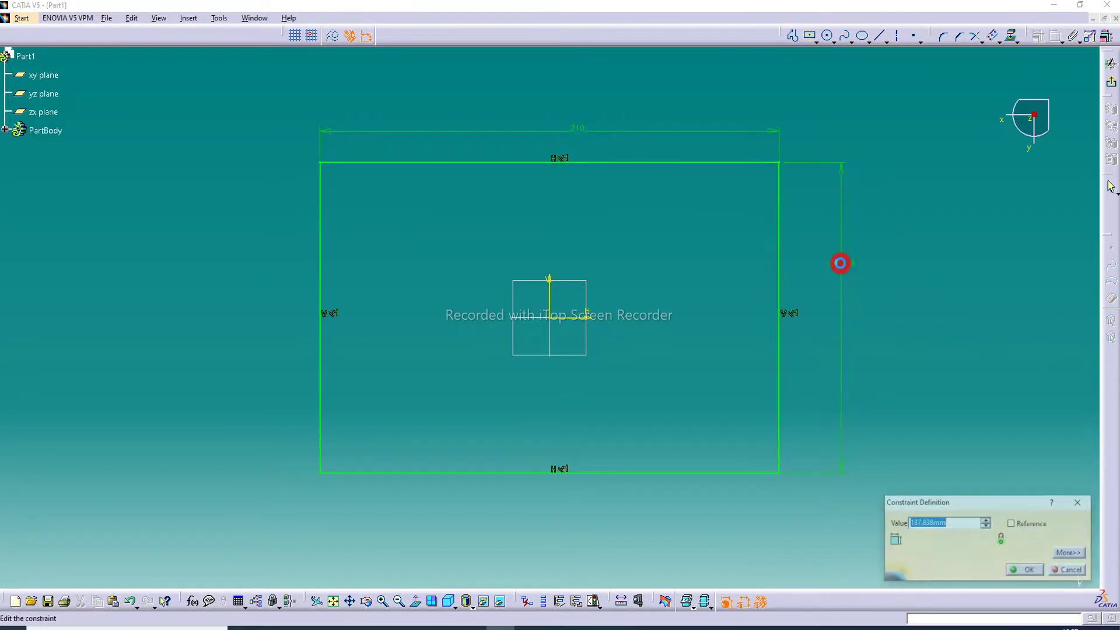
{"action": "type", "text": "210"}
{"action": "key", "text": "Return"}
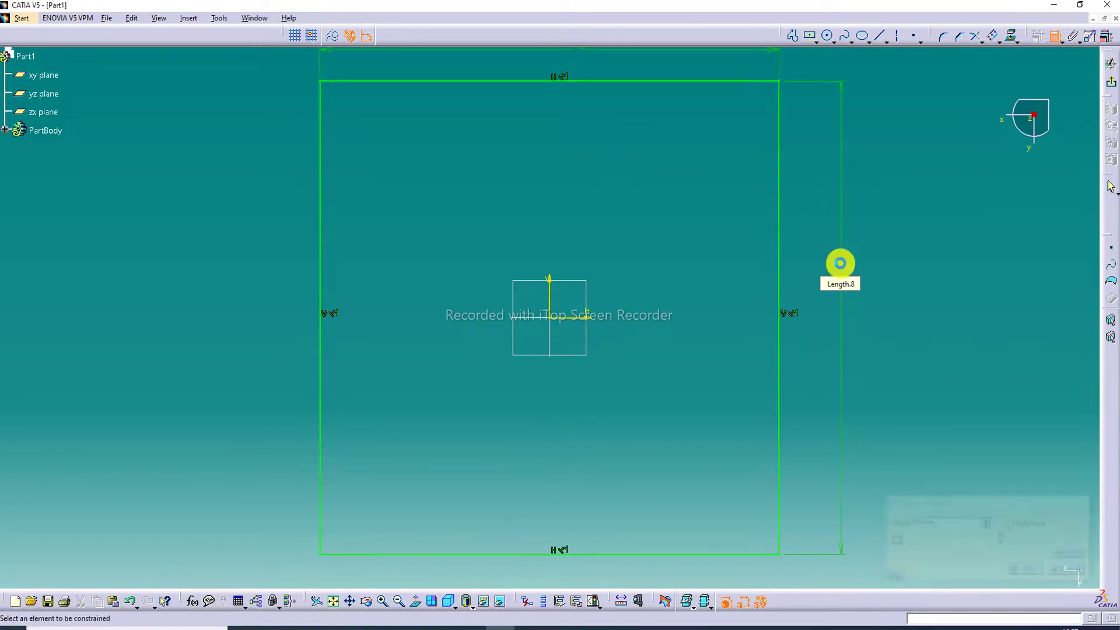
Step: Round all four corners of the square with a 15 mm radius, converting lengths into distances, and exit the sketch
{"action": "left_click", "coordinate": [333, 601]}
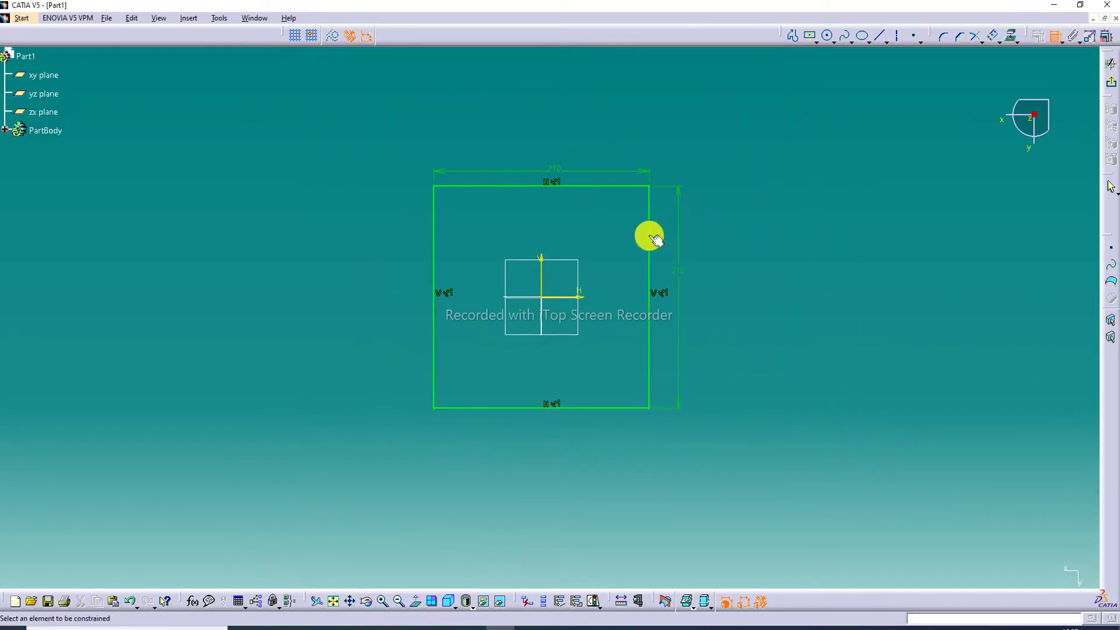
{"action": "middle_click_drag", "start_coordinate": [613, 228], "coordinate": [611, 196]}
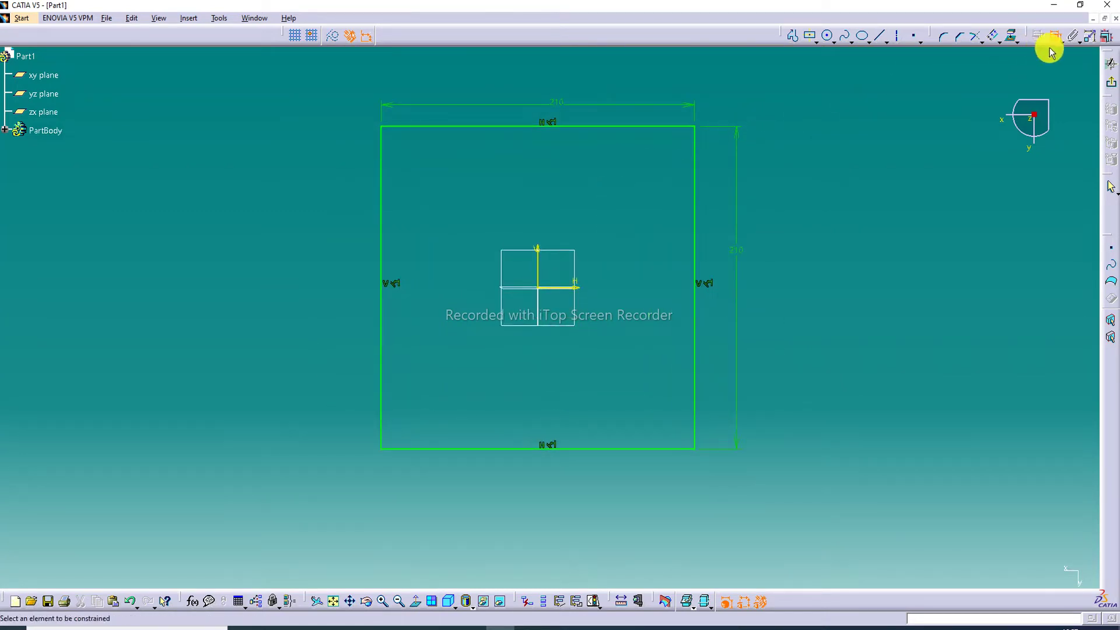
{"action": "left_click", "coordinate": [943, 40]}
{"action": "mouse_move", "coordinate": [325, 74]}
{"action": "left_mouse_down"}
{"action": "mouse_move", "coordinate": [438, 77]}
{"action": "mouse_move", "coordinate": [758, 149]}
{"action": "mouse_move", "coordinate": [780, 470]}
{"action": "mouse_move", "coordinate": [767, 489]}
{"action": "left_mouse_up"}
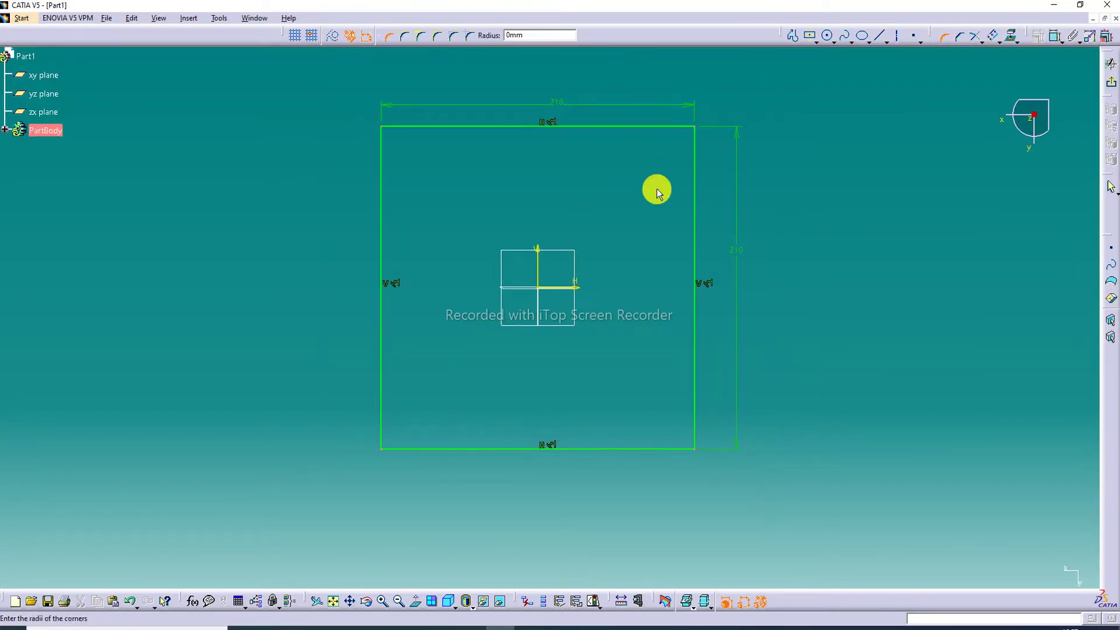
{"action": "left_click_drag", "start_coordinate": [535, 34], "coordinate": [496, 39]}
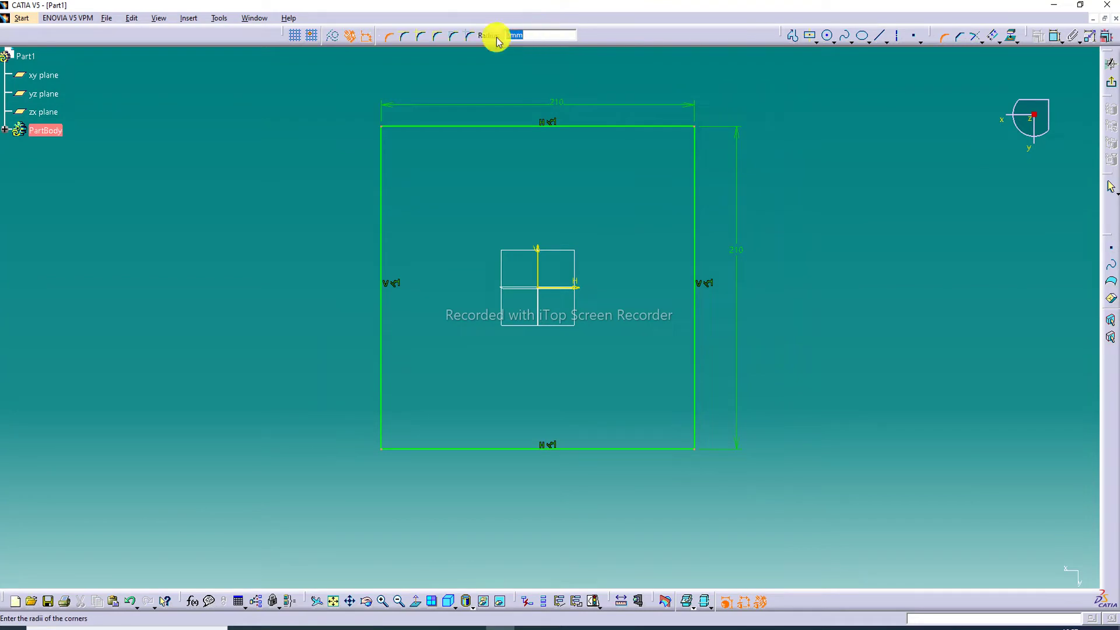
{"action": "type", "text": "15"}
{"action": "key", "text": "Return"}
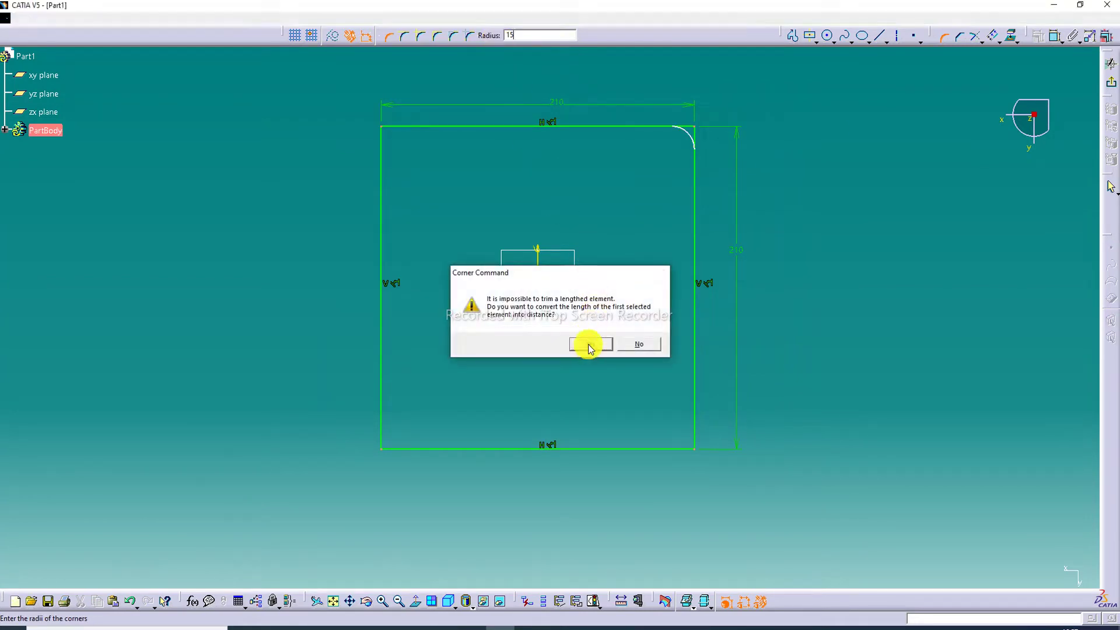
{"action": "left_click", "coordinate": [590, 344]}
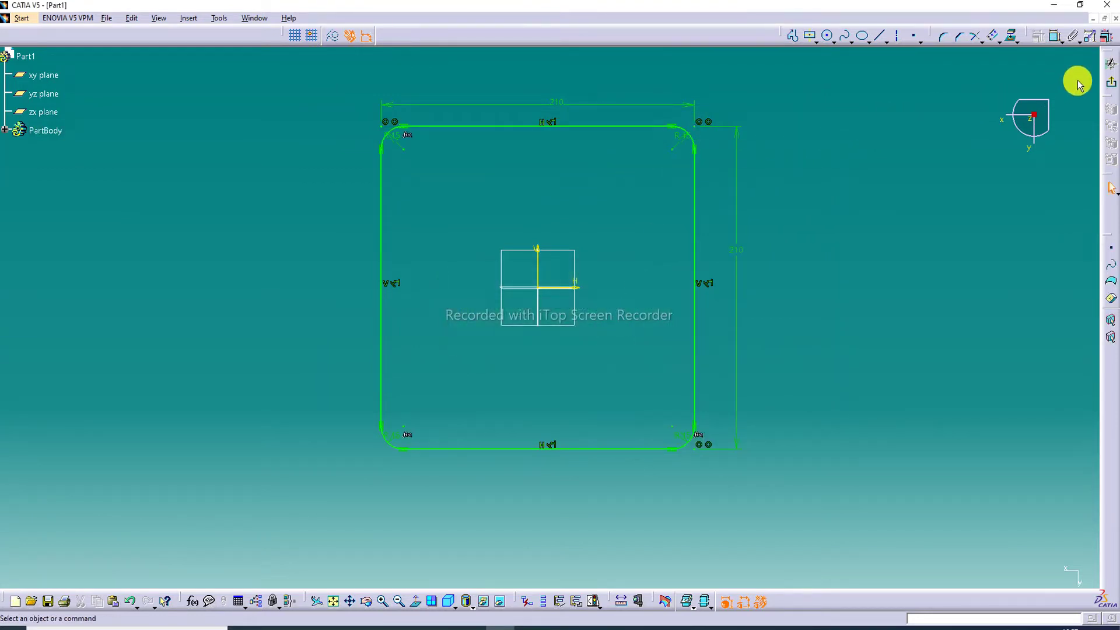
{"action": "left_click", "coordinate": [1111, 64]}
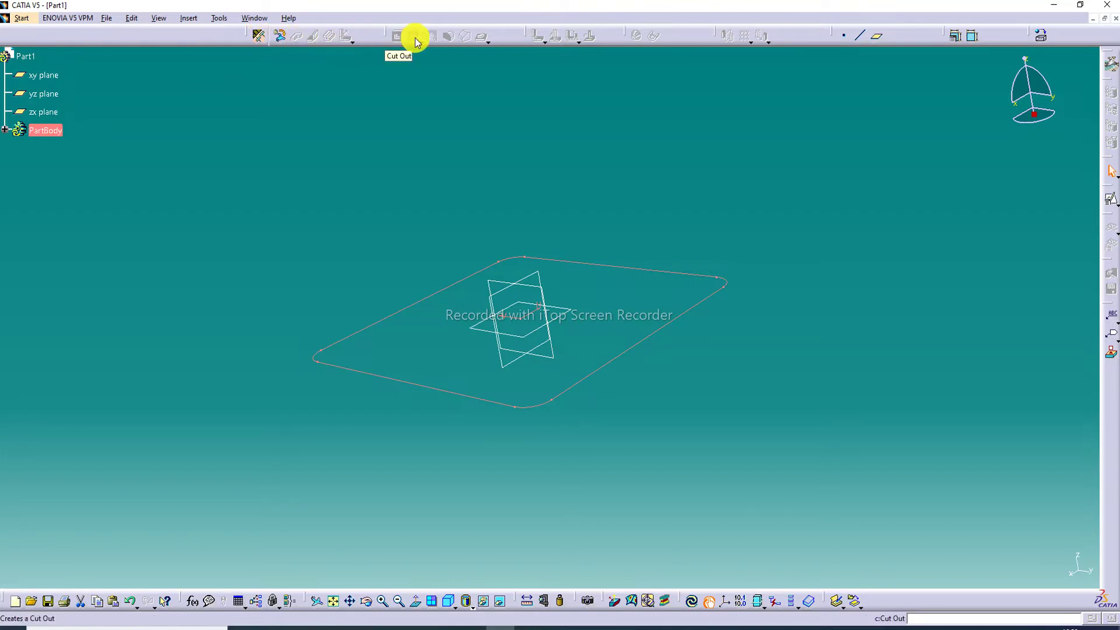
Step: Apply sheet metal parameters of 1 mm thickness and 1 mm default bend radius, and create a wall from the rounded square sketch
{"action": "left_click", "coordinate": [257, 37]}
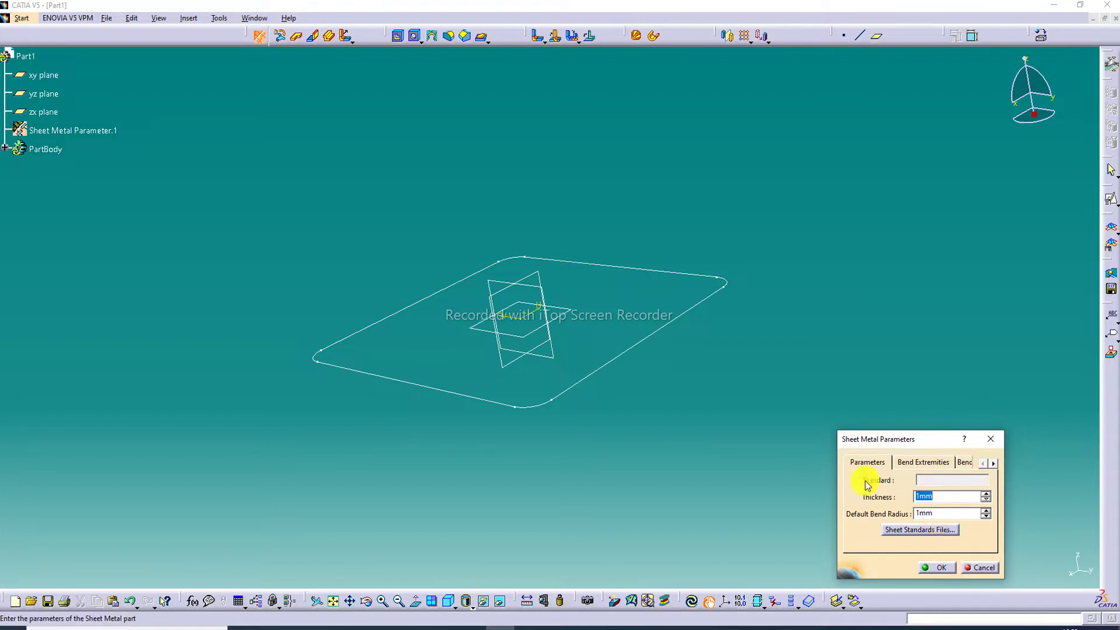
{"action": "left_click", "coordinate": [938, 567]}
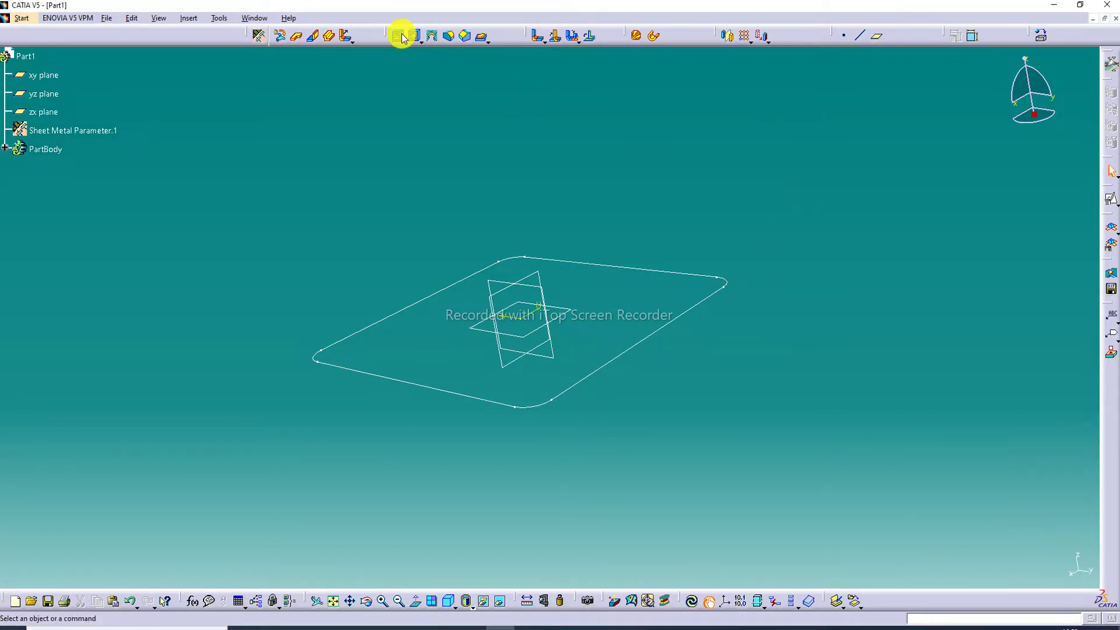
{"action": "left_click", "coordinate": [298, 40]}
{"action": "left_click", "coordinate": [670, 319]}
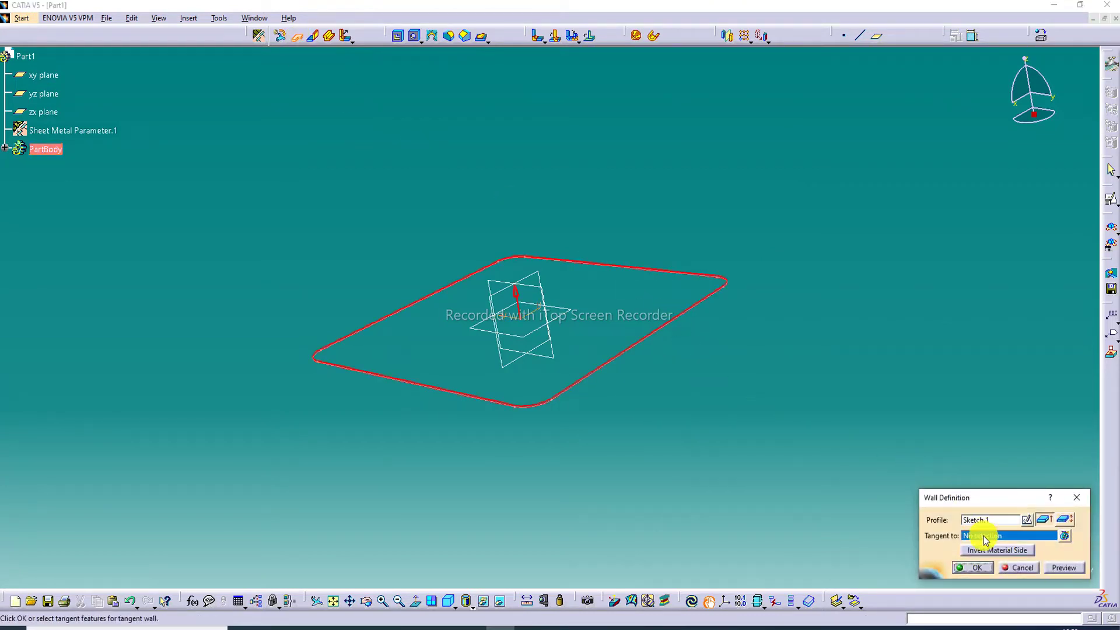
{"action": "left_click", "coordinate": [977, 566]}
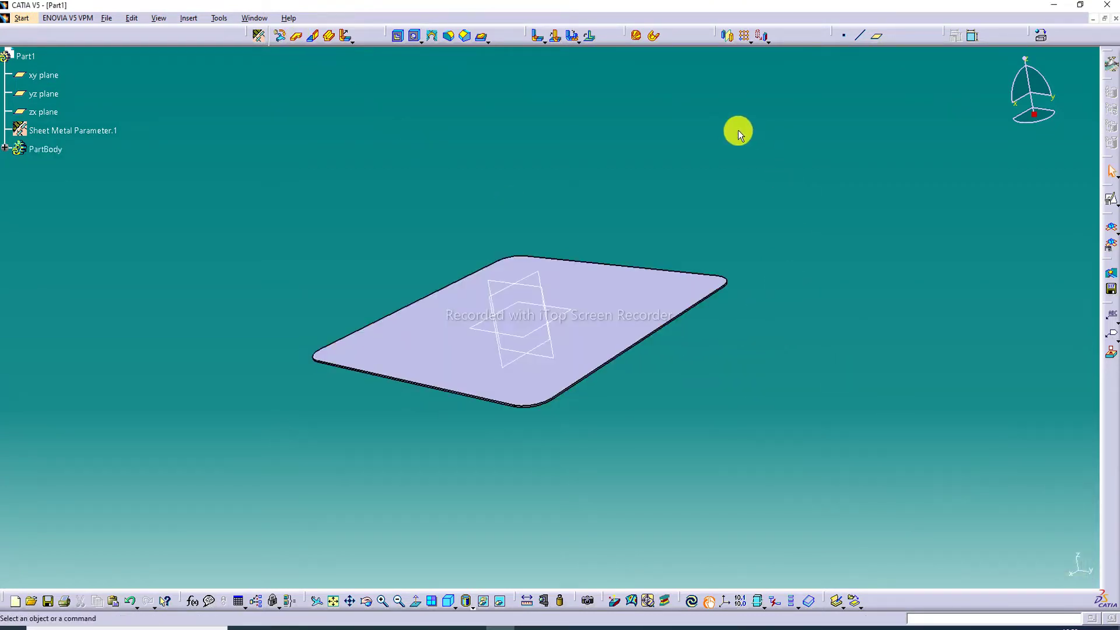
Step: Hide the zx, xy and yz reference planes
{"action": "middle_click_drag", "start_coordinate": [645, 145], "coordinate": [583, 283]}
{"action": "right_click", "coordinate": [531, 296]}
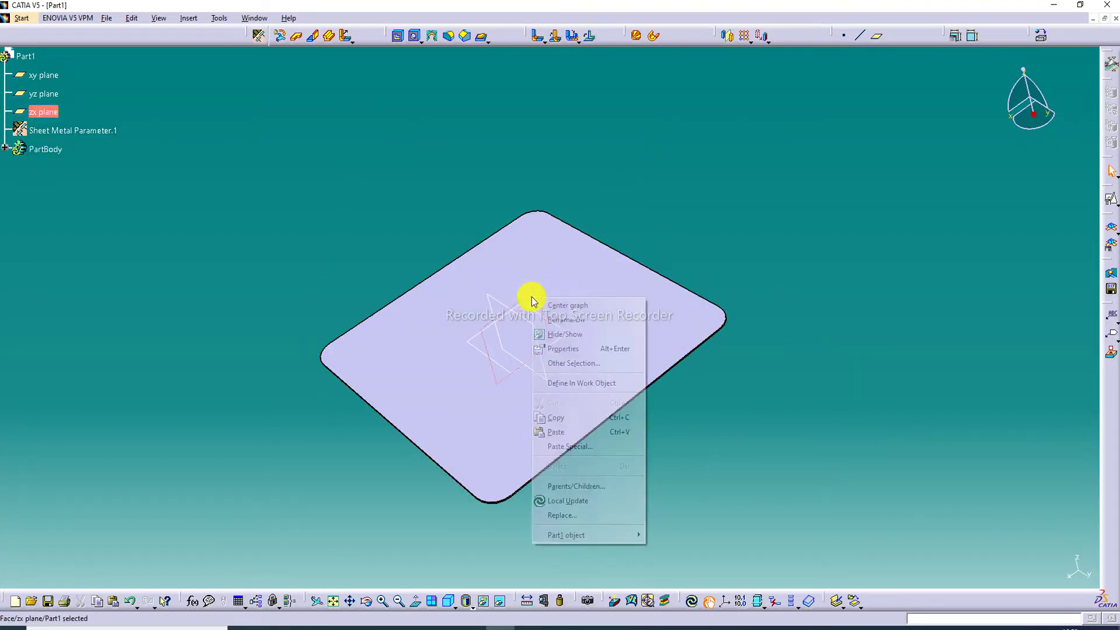
{"action": "left_click", "coordinate": [578, 333]}
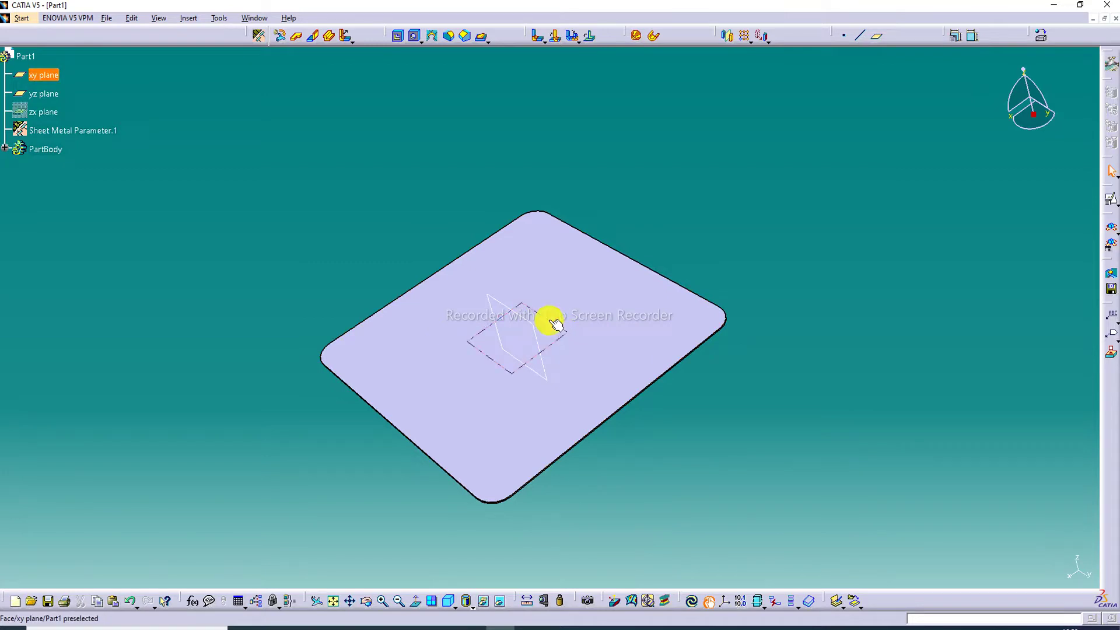
{"action": "right_click", "coordinate": [550, 321]}
{"action": "left_click", "coordinate": [575, 358]}
{"action": "right_click", "coordinate": [533, 324]}
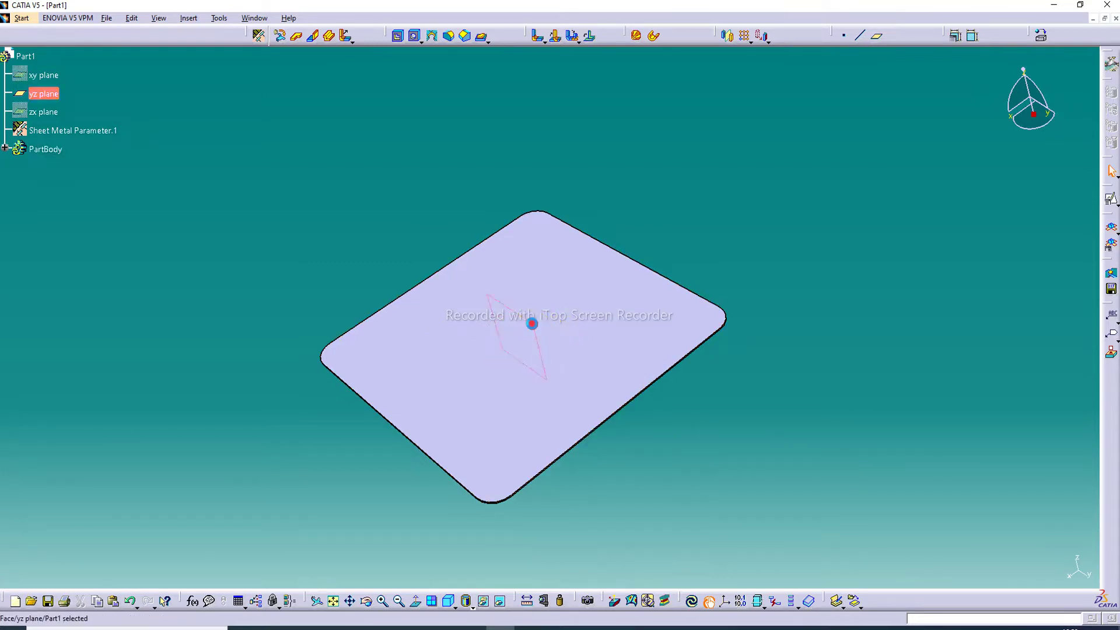
{"action": "left_click", "coordinate": [561, 361]}
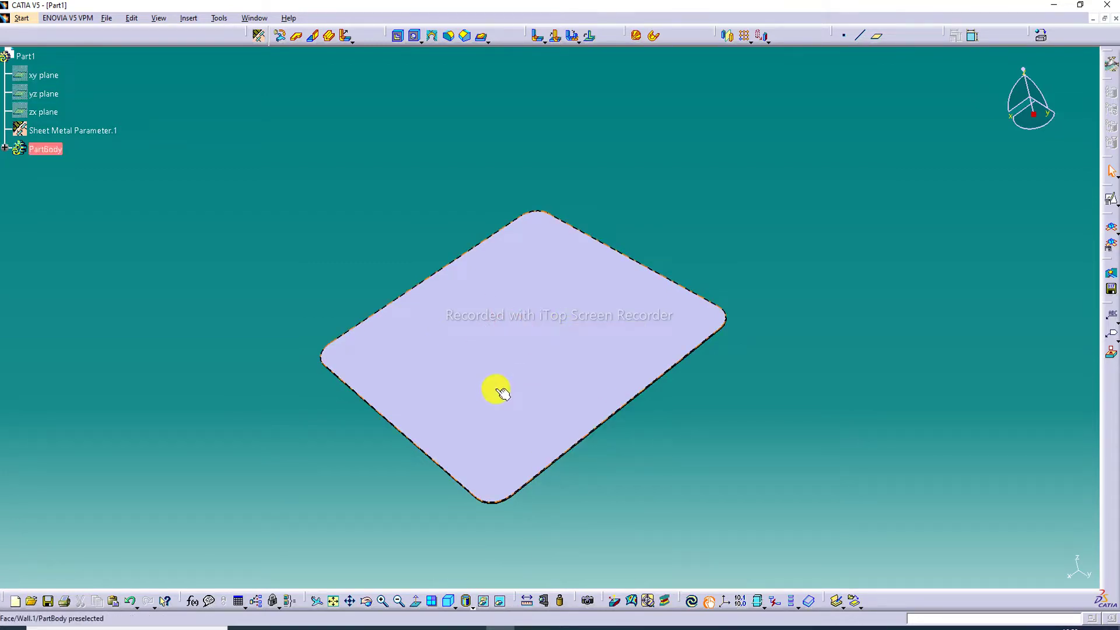
Step: Start a Surface Stamp with a profile sketch on the wall's upper face and offset the face outline inward about 10 mm
{"action": "middle_click_drag", "start_coordinate": [500, 387], "coordinate": [450, 132]}
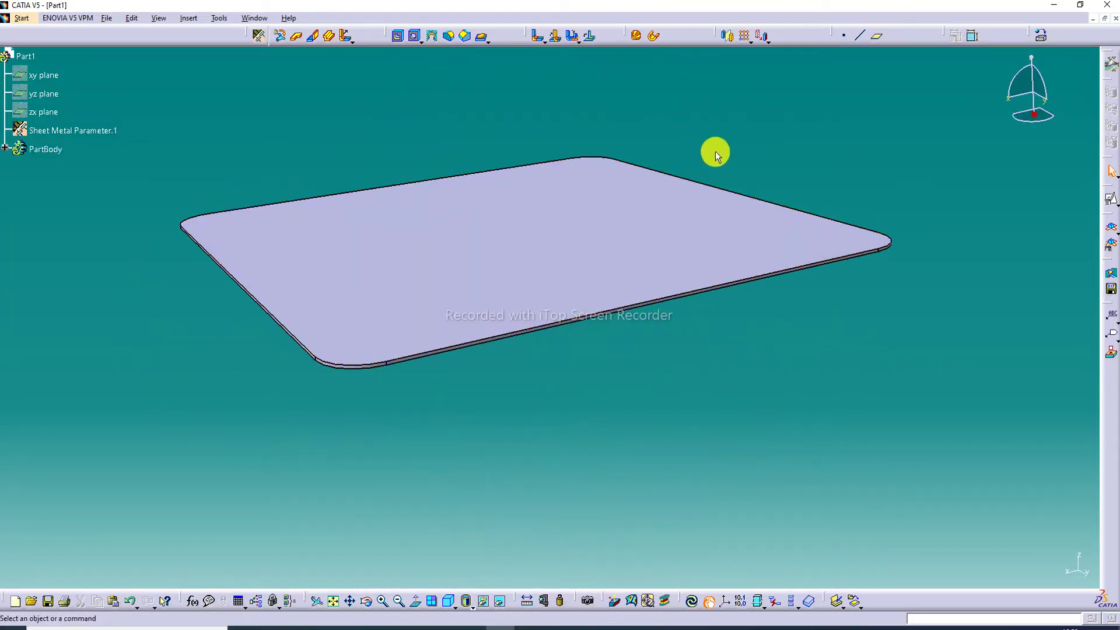
{"action": "middle_click_drag", "start_coordinate": [803, 140], "coordinate": [635, 267]}
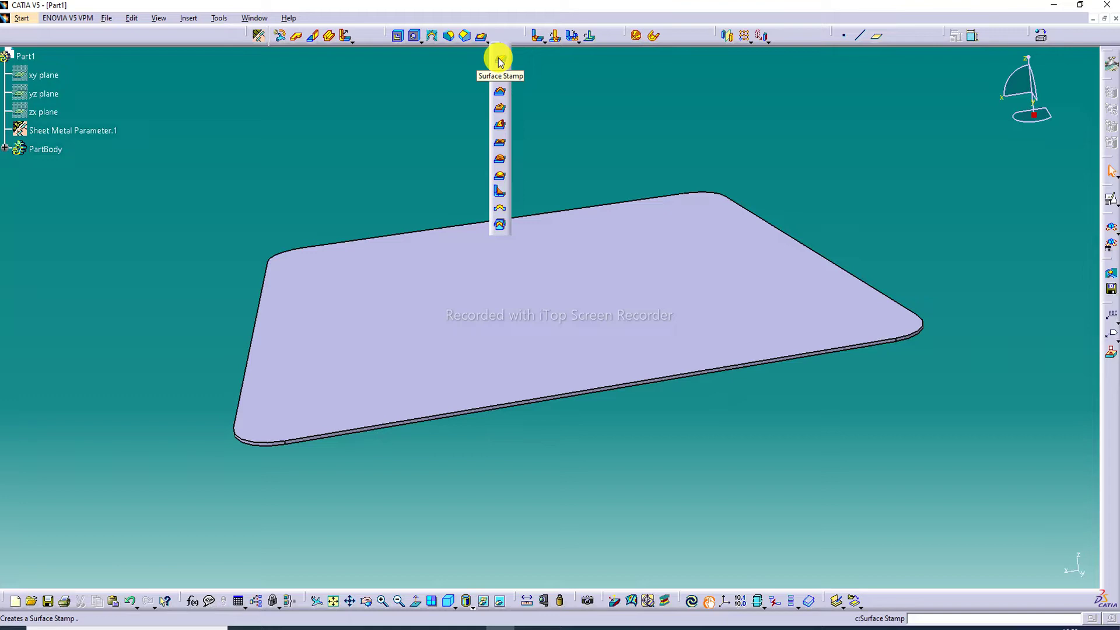
{"action": "left_click", "coordinate": [500, 61]}
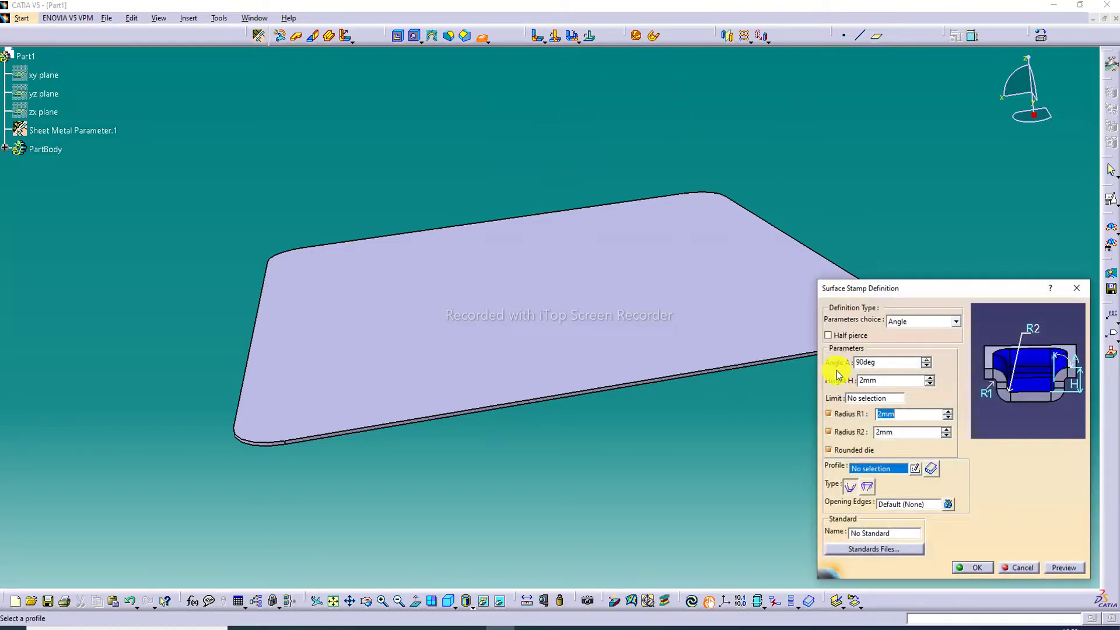
{"action": "left_click", "coordinate": [914, 469]}
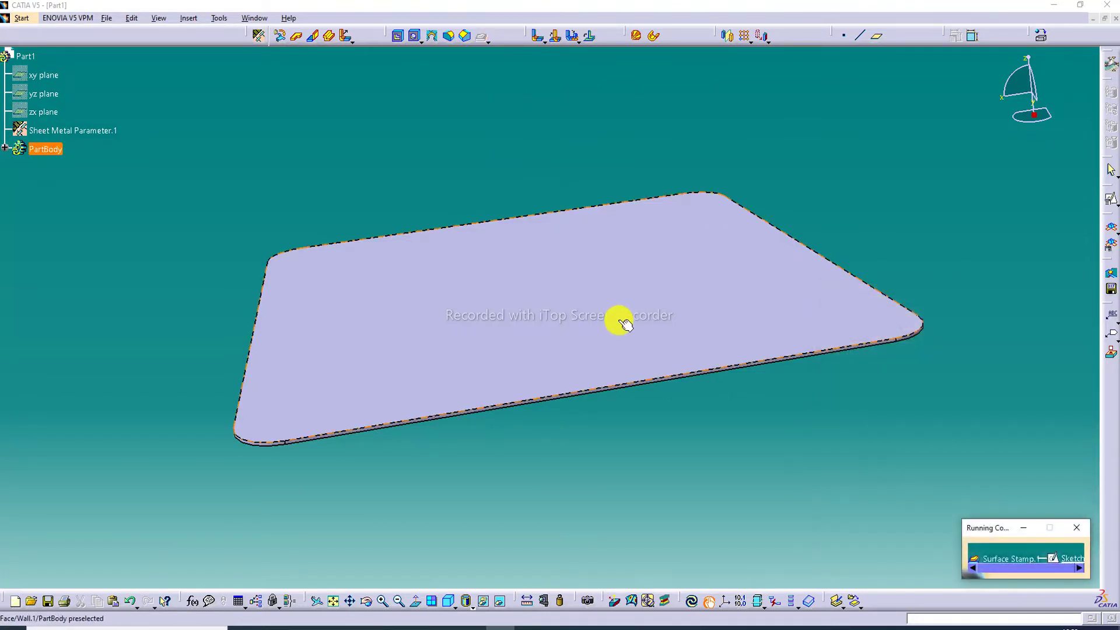
{"action": "left_click", "coordinate": [616, 316]}
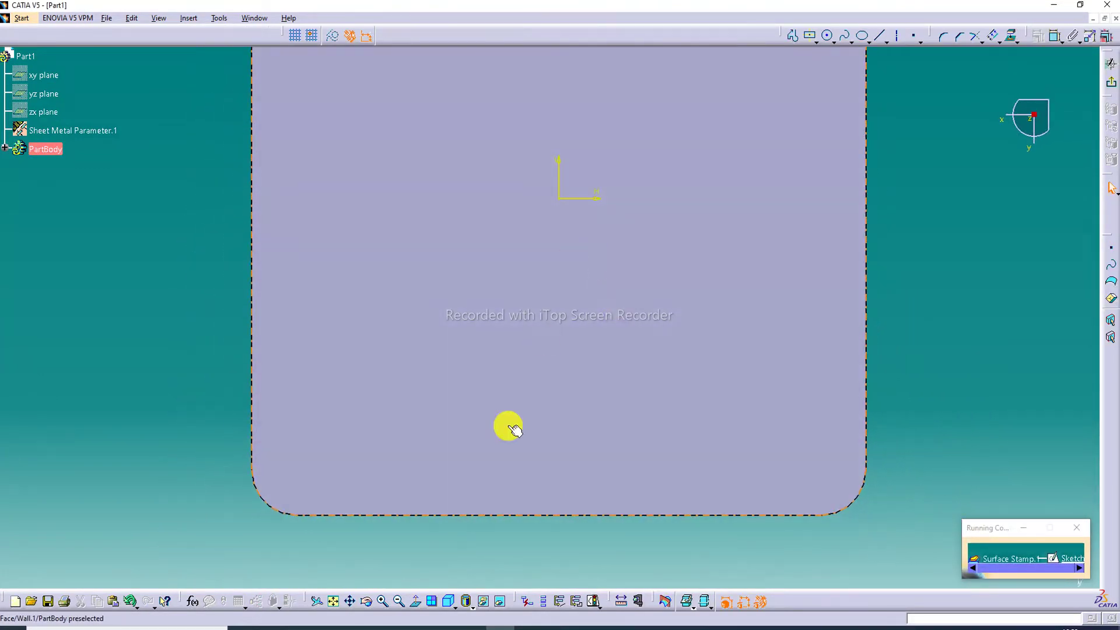
{"action": "left_click", "coordinate": [334, 601]}
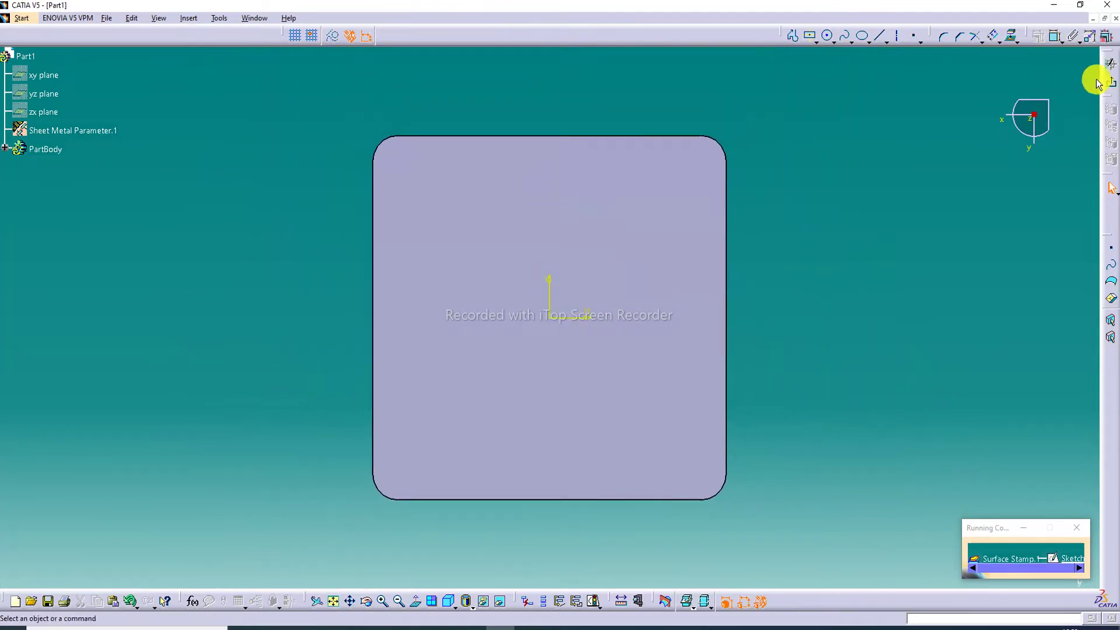
{"action": "left_click", "coordinate": [994, 36]}
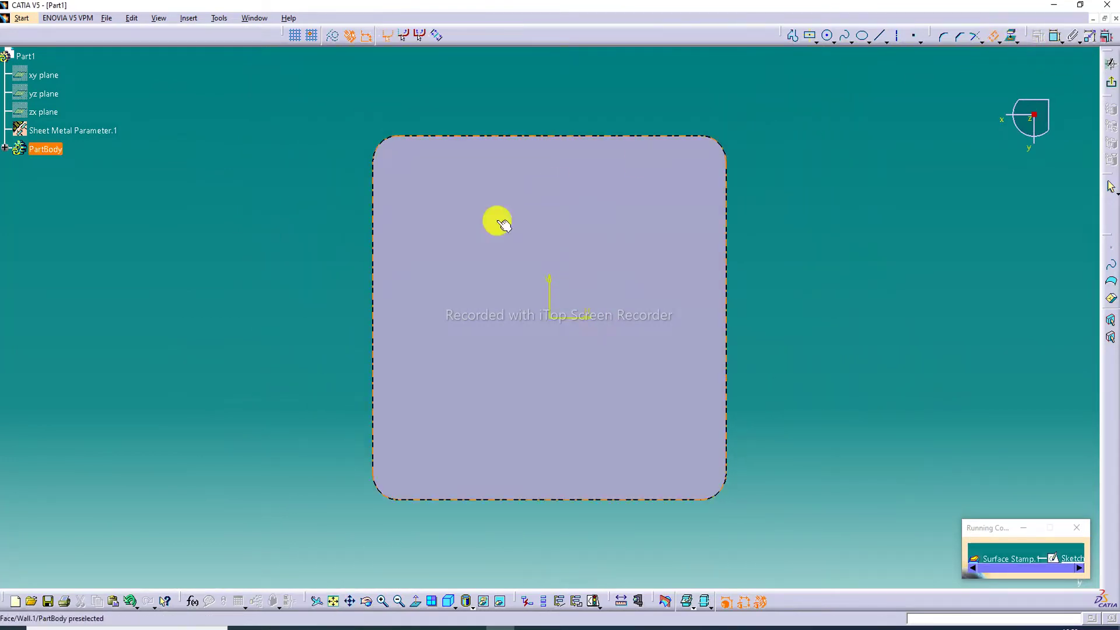
{"action": "left_click", "coordinate": [552, 225]}
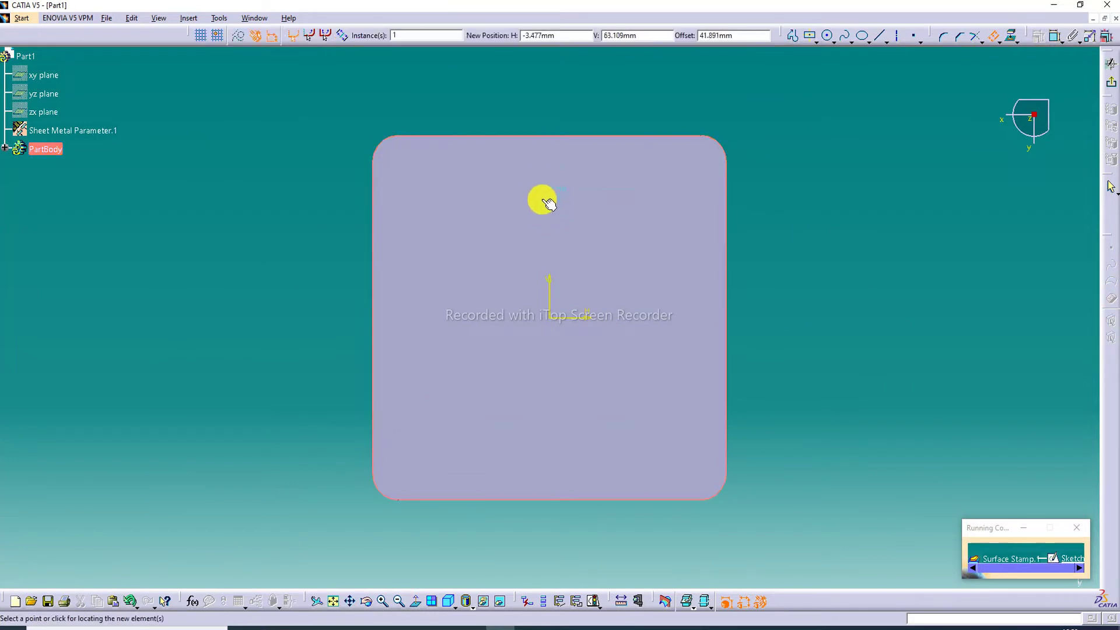
{"action": "left_click", "coordinate": [547, 156]}
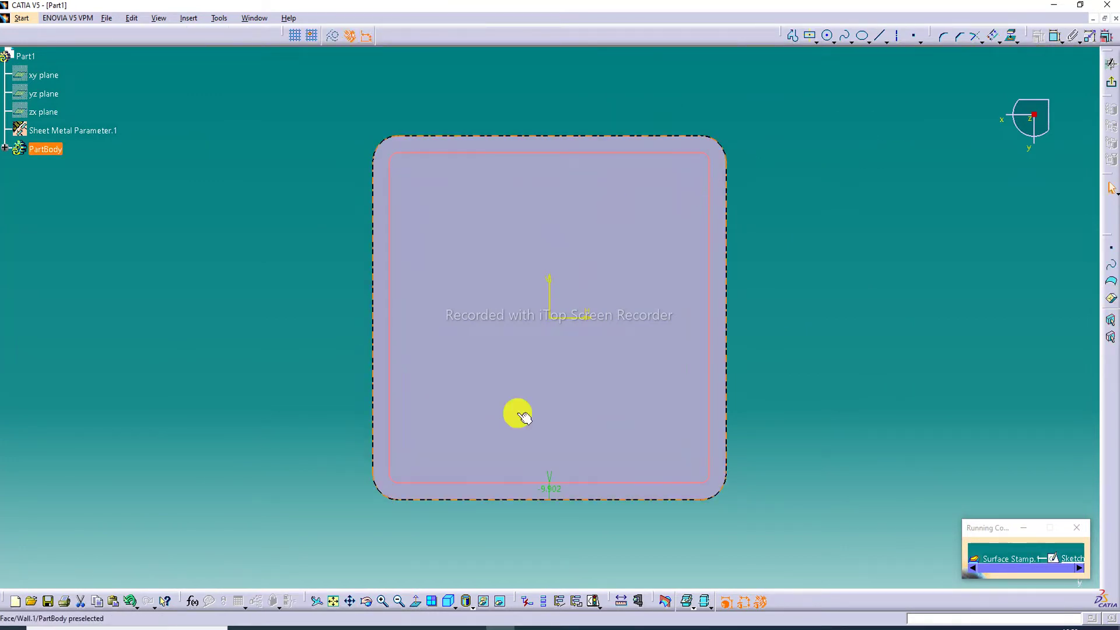
Step: Set the profile's offset value to -2.6 mm and exit the sketch
{"action": "double_click", "coordinate": [550, 488]}
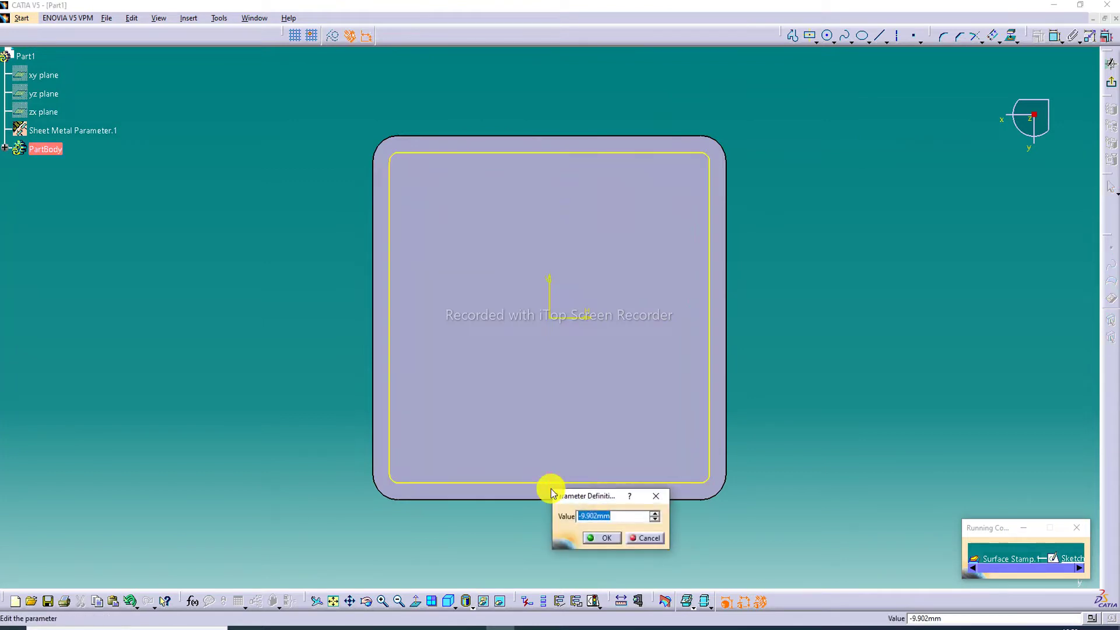
{"action": "type", "text": "-2.6"}
{"action": "key", "text": "Return"}
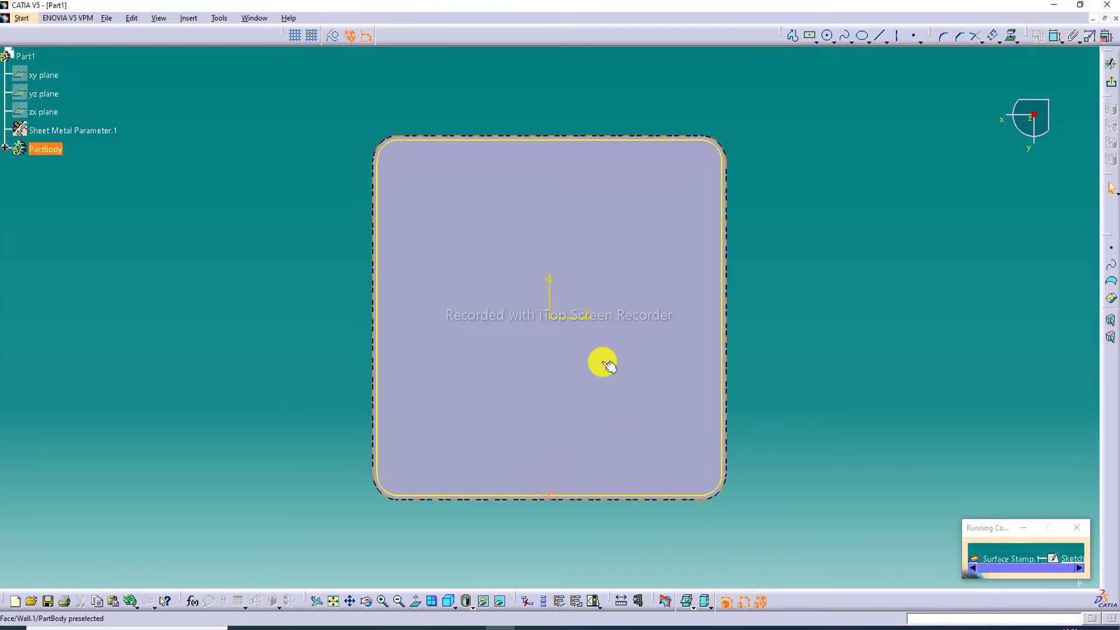
{"action": "left_click", "coordinate": [1113, 87]}
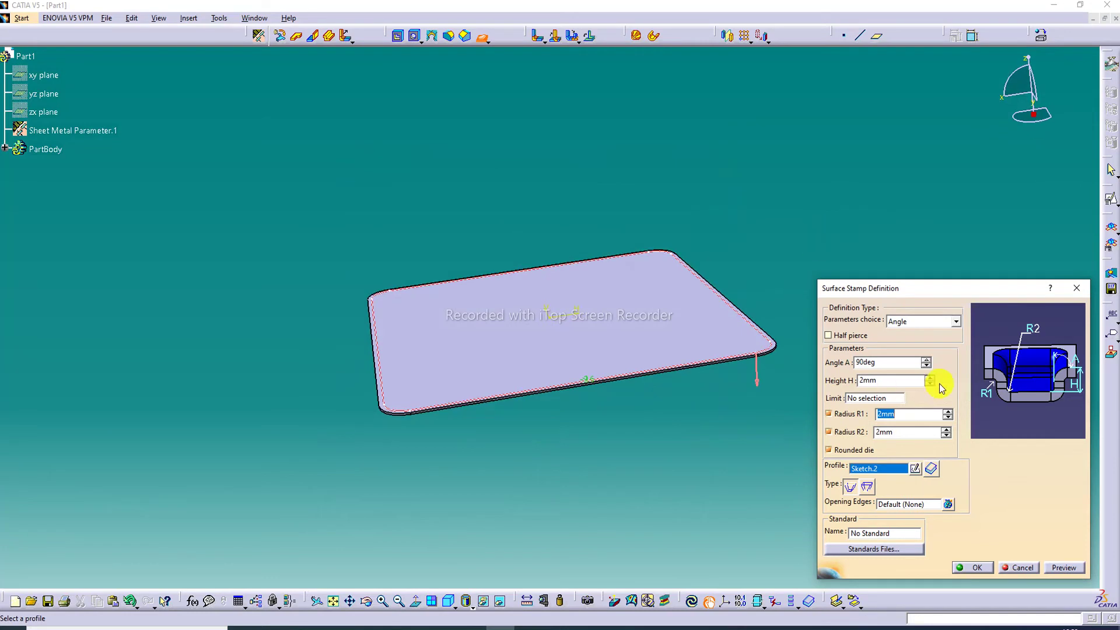
Step: Create the surface stamp with an 82° angle, 8 mm height and 1 mm radius R1, previewing it first
{"action": "left_click", "coordinate": [876, 363]}
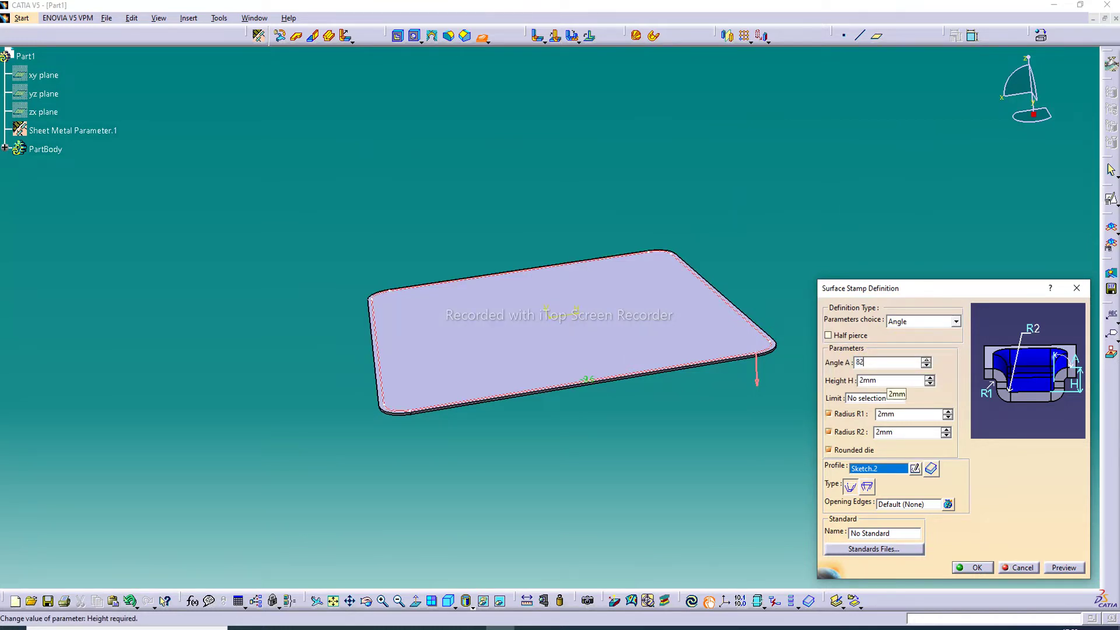
{"action": "left_click", "coordinate": [877, 379]}
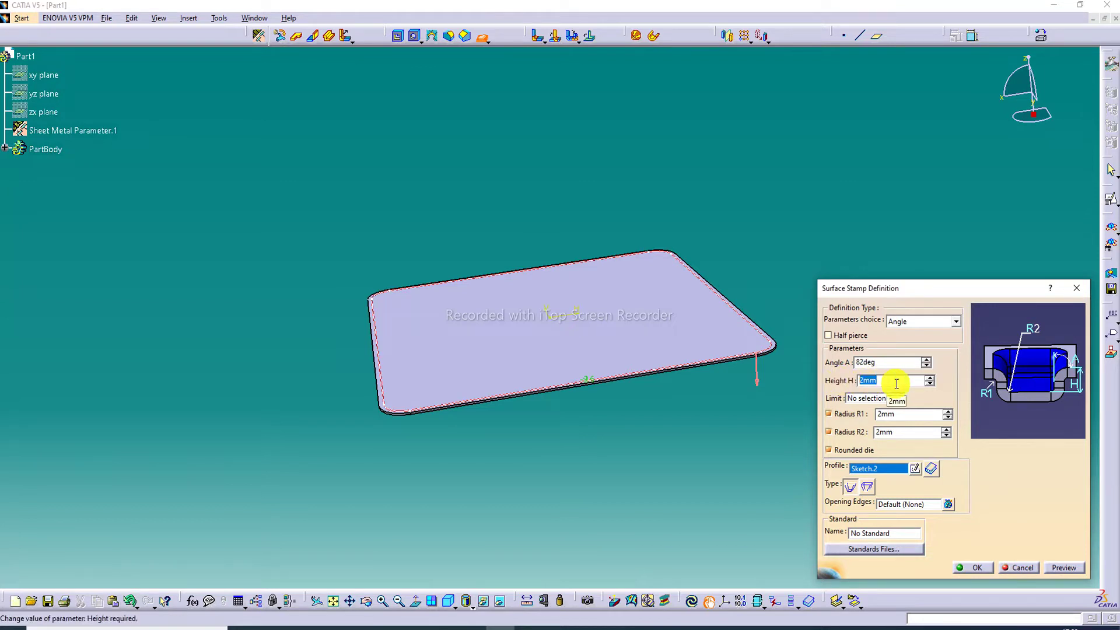
{"action": "left_click", "coordinate": [894, 412]}
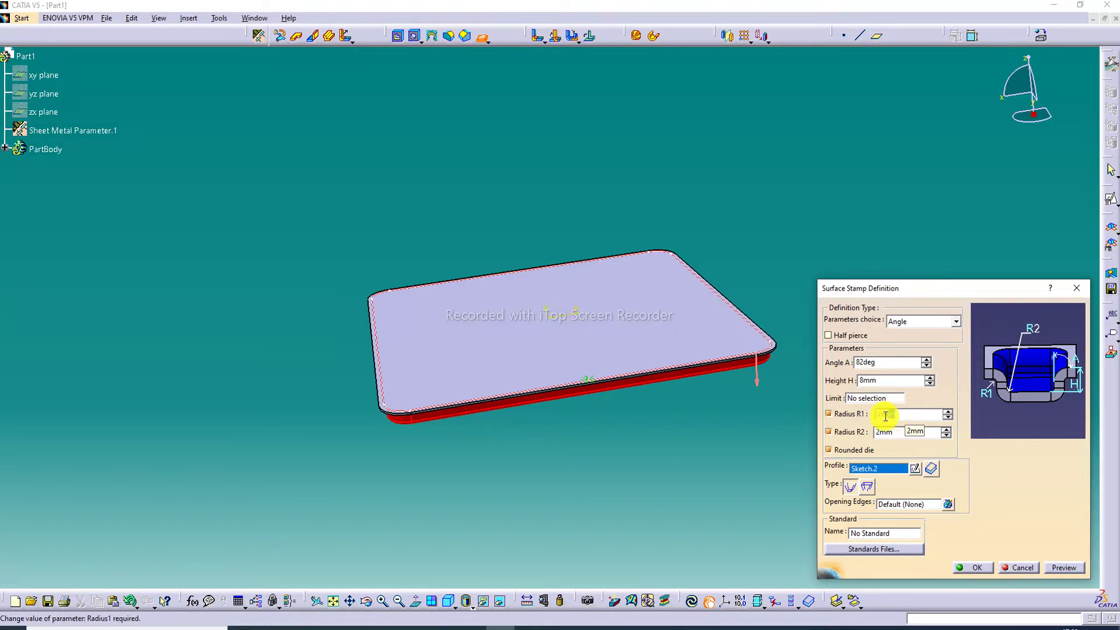
{"action": "double_click", "coordinate": [885, 416]}
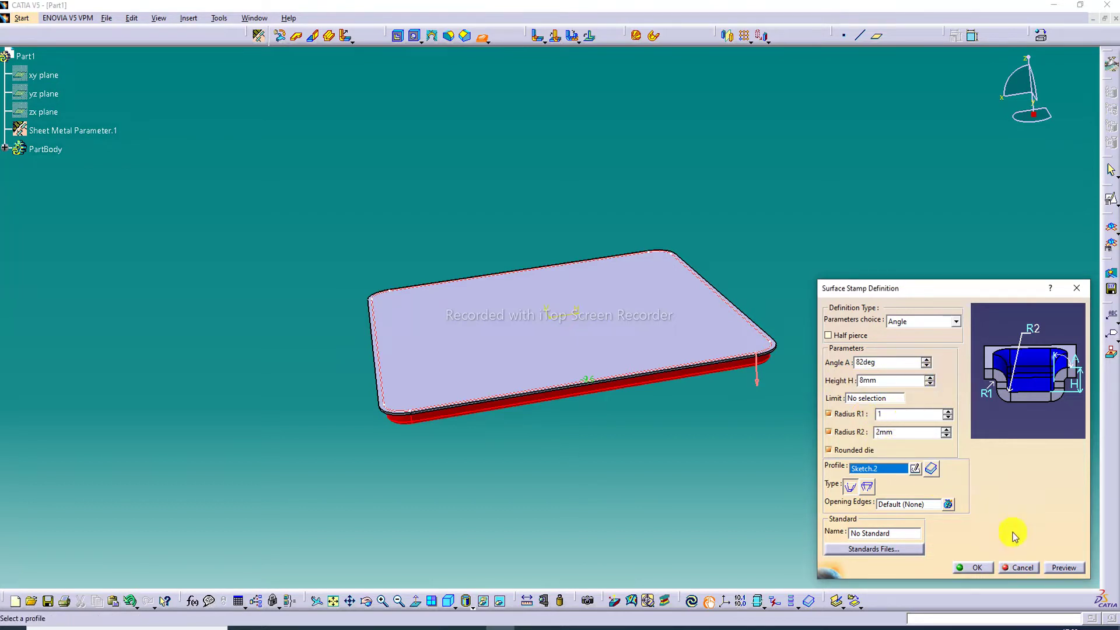
{"action": "left_click", "coordinate": [1063, 568]}
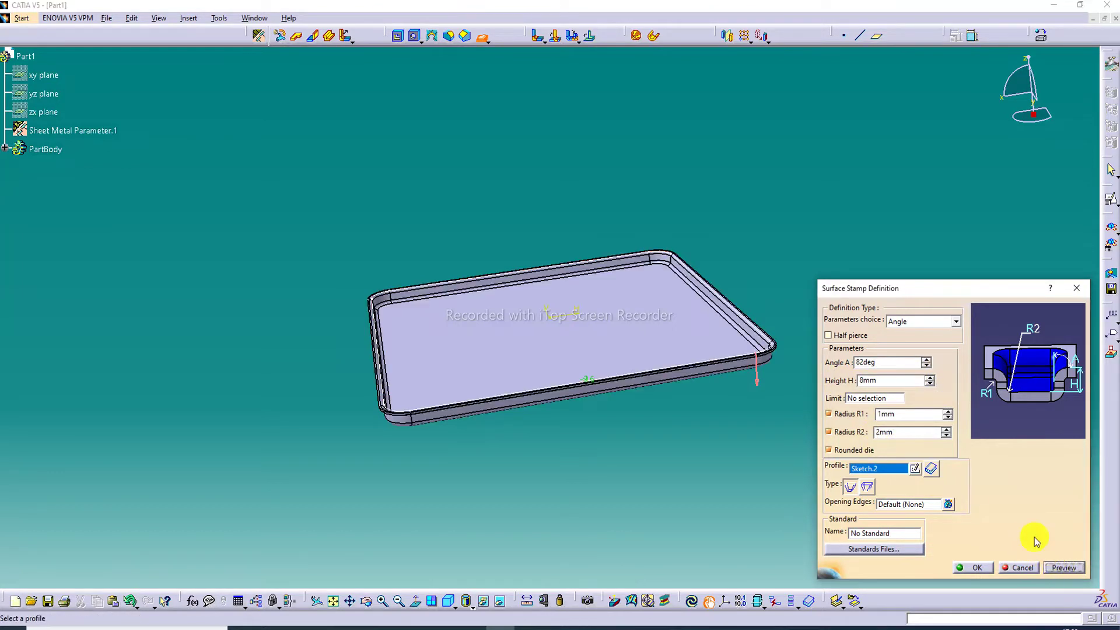
{"action": "left_click", "coordinate": [963, 568]}
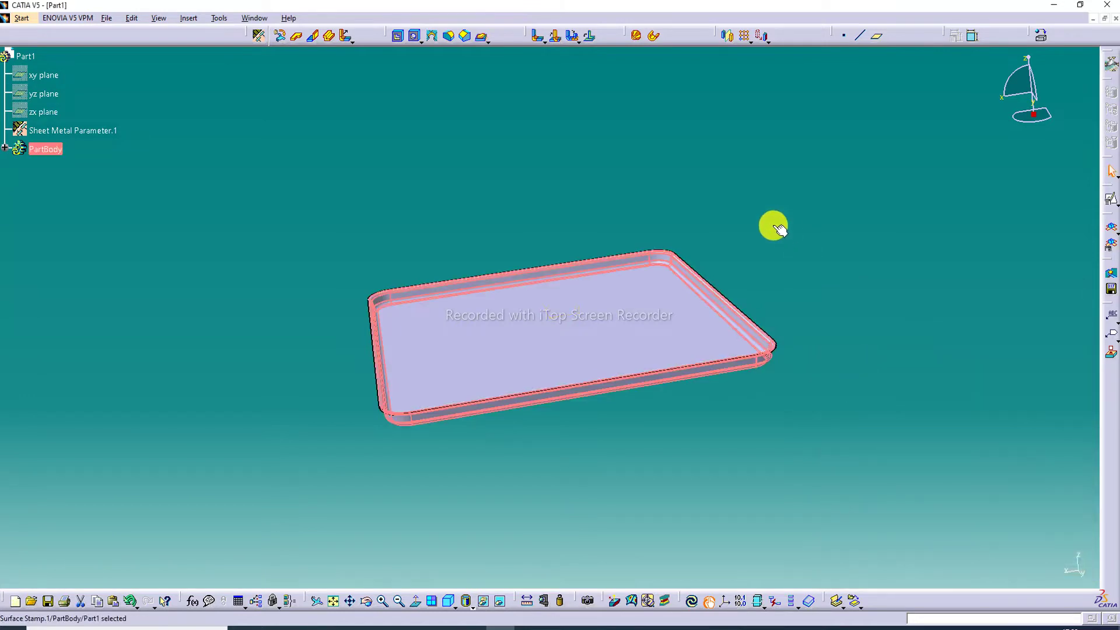
Step: Start a second Surface Stamp with a profile sketch on the tray's floor and offset the floor outline inward
{"action": "middle_click_drag", "start_coordinate": [763, 222], "coordinate": [652, 378]}
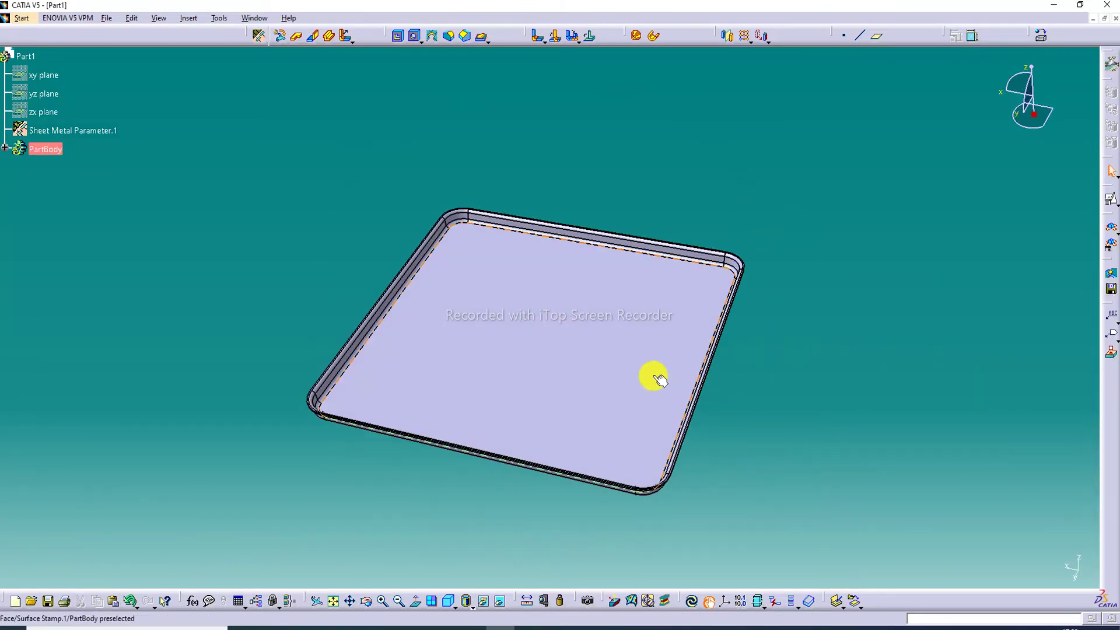
{"action": "middle_click_drag", "start_coordinate": [564, 331], "coordinate": [530, 225]}
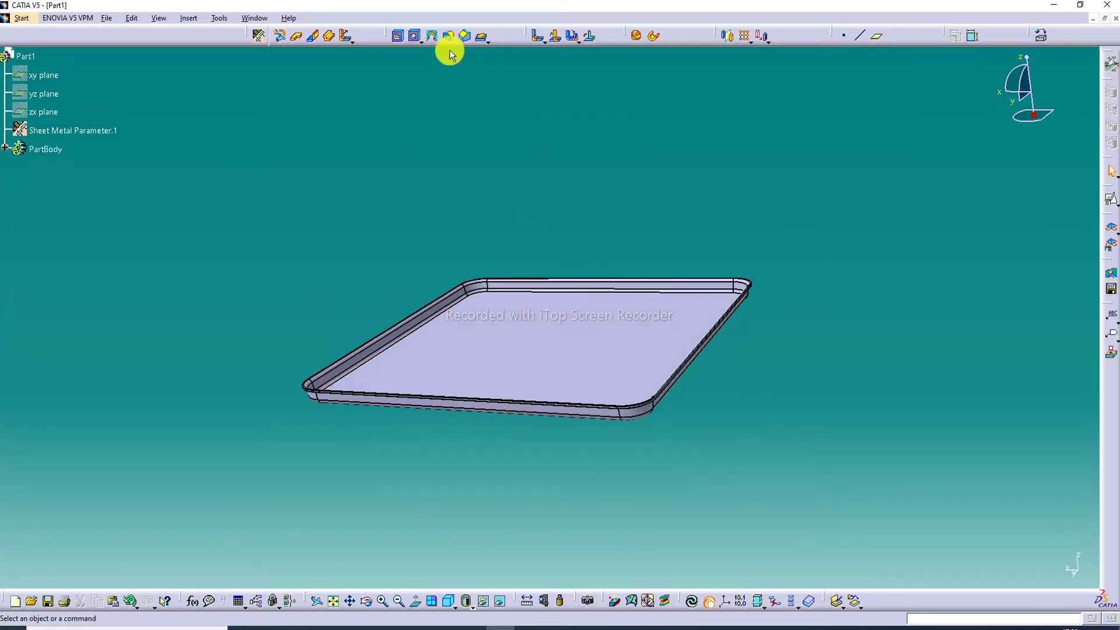
{"action": "left_click", "coordinate": [488, 39]}
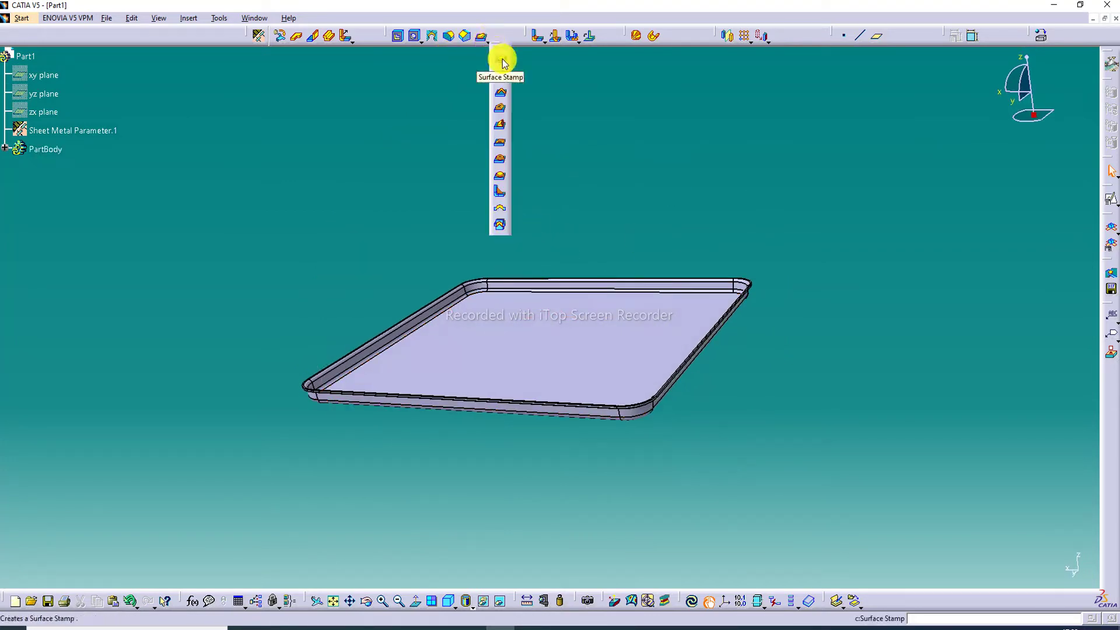
{"action": "left_click", "coordinate": [502, 59]}
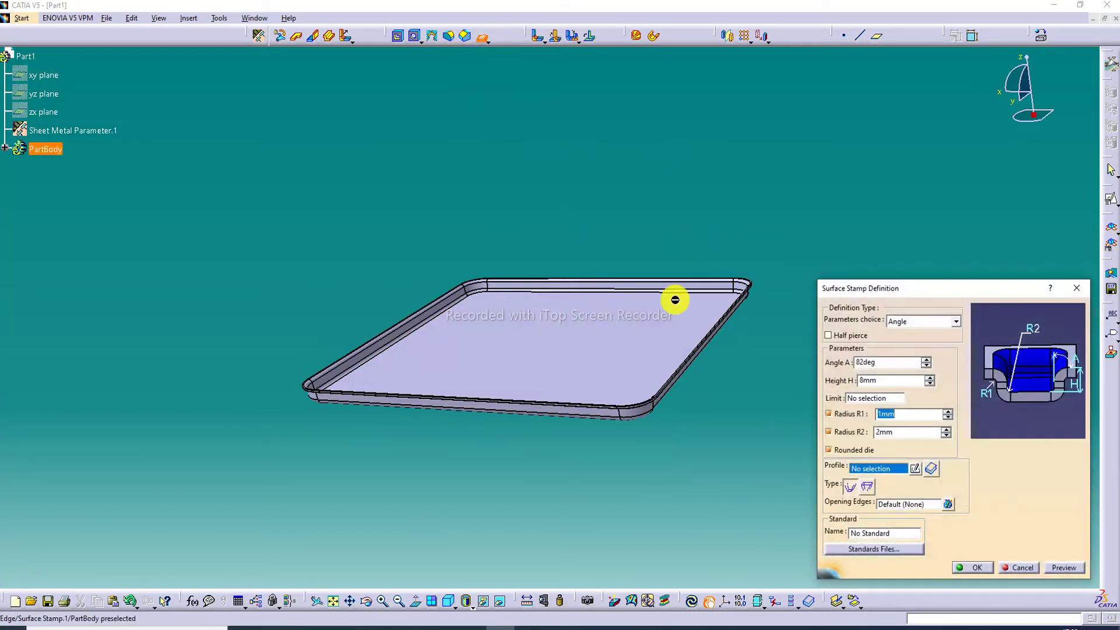
{"action": "left_click", "coordinate": [914, 469]}
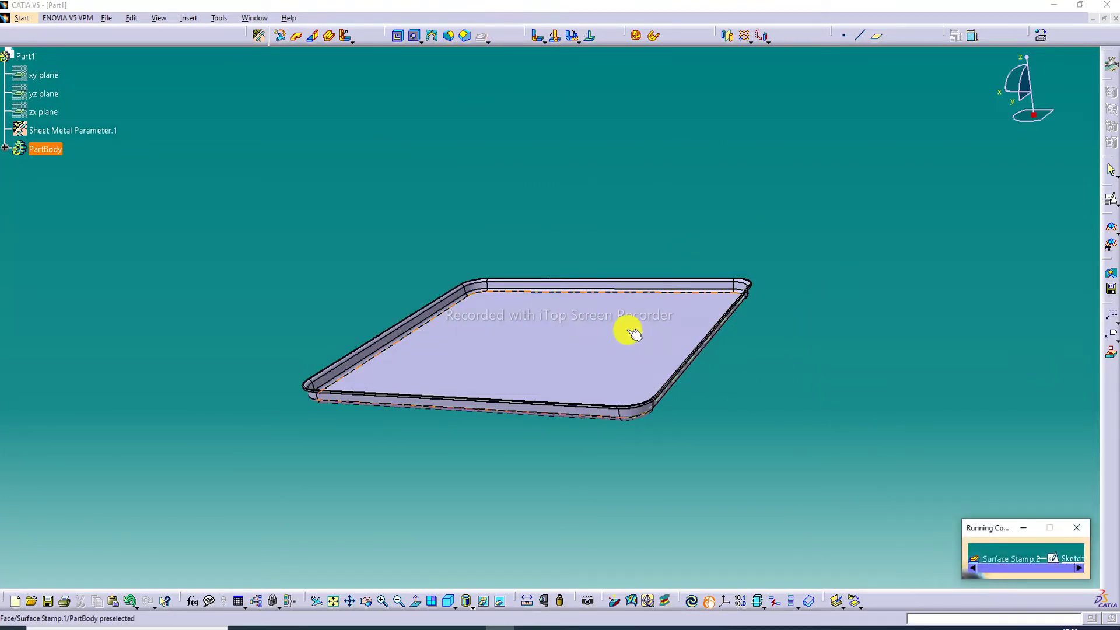
{"action": "left_click", "coordinate": [632, 333]}
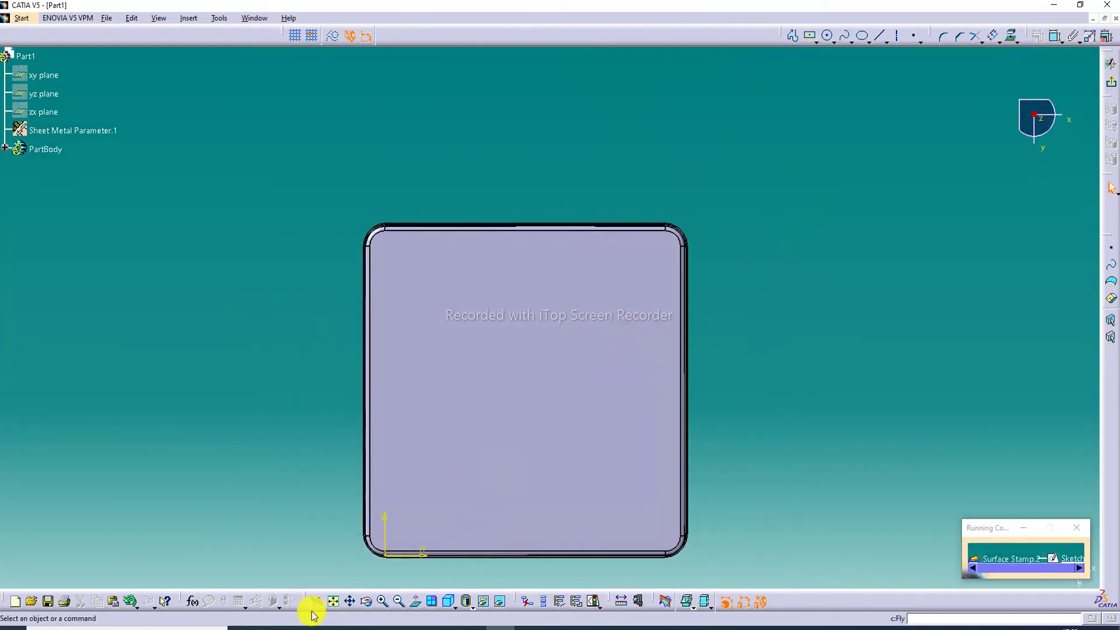
{"action": "left_click", "coordinate": [333, 601]}
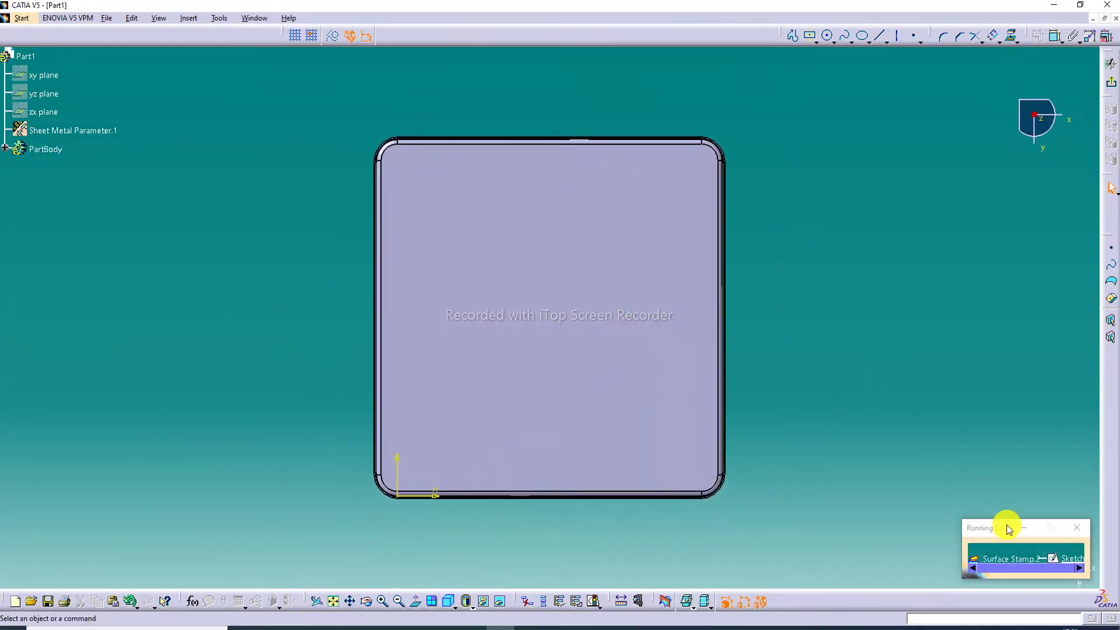
{"action": "left_click", "coordinate": [995, 39]}
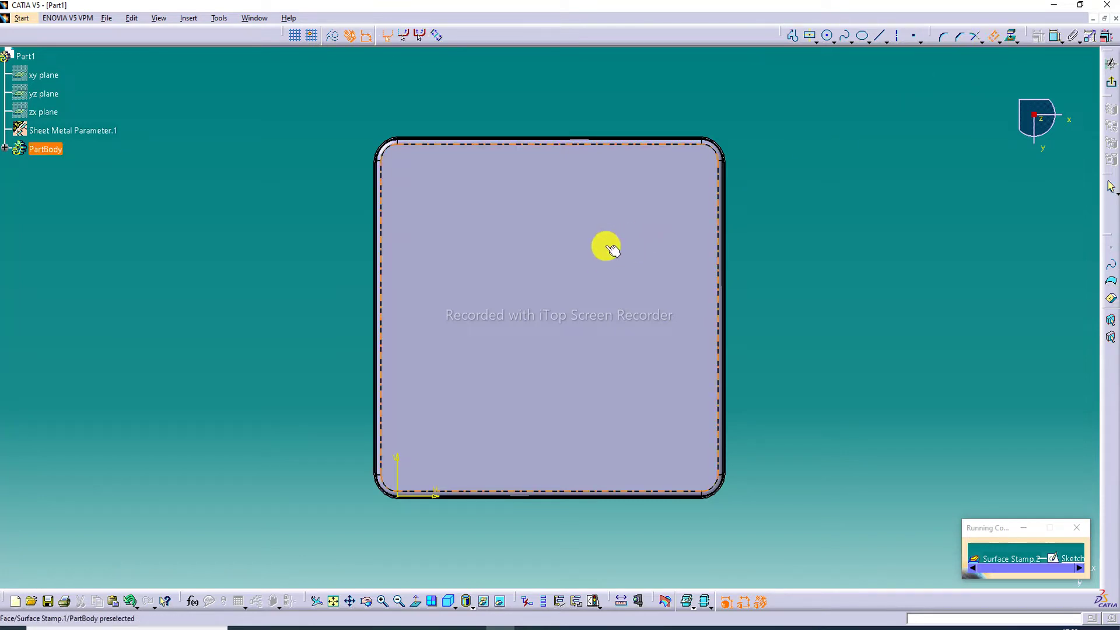
{"action": "left_click", "coordinate": [531, 195]}
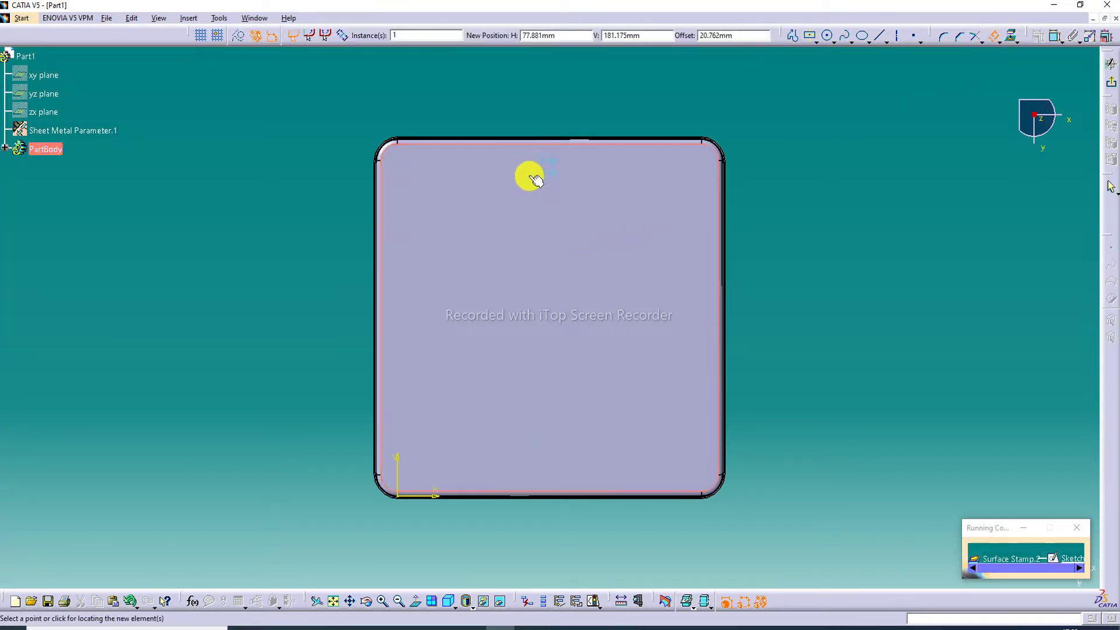
{"action": "left_click", "coordinate": [533, 167]}
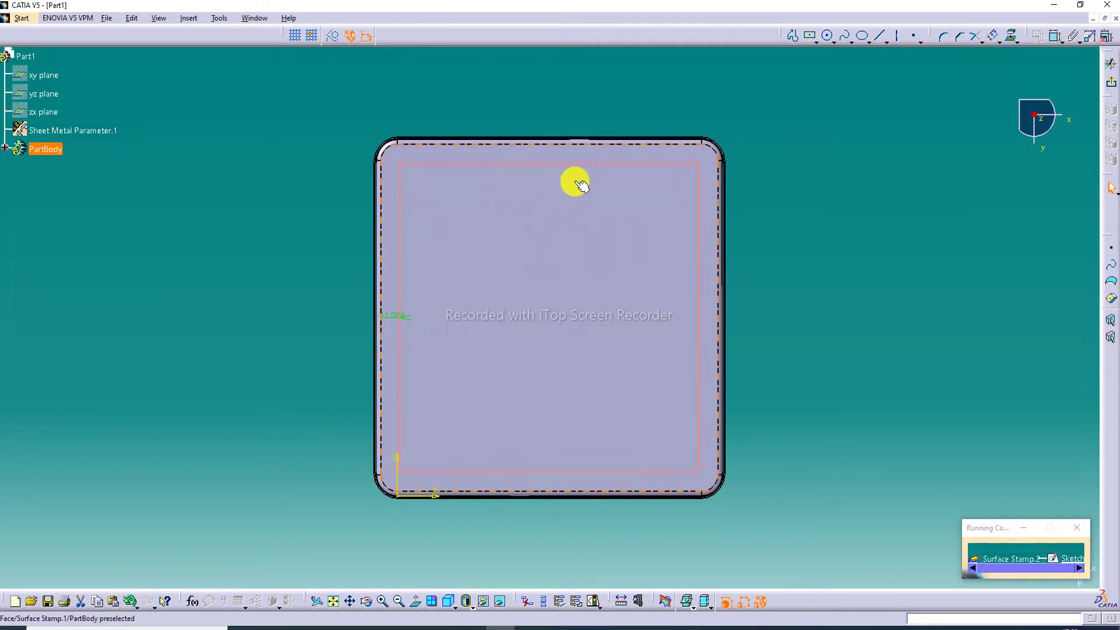
Step: Set the floor profile's offset value to -9 mm and exit the sketch
{"action": "double_click", "coordinate": [392, 315]}
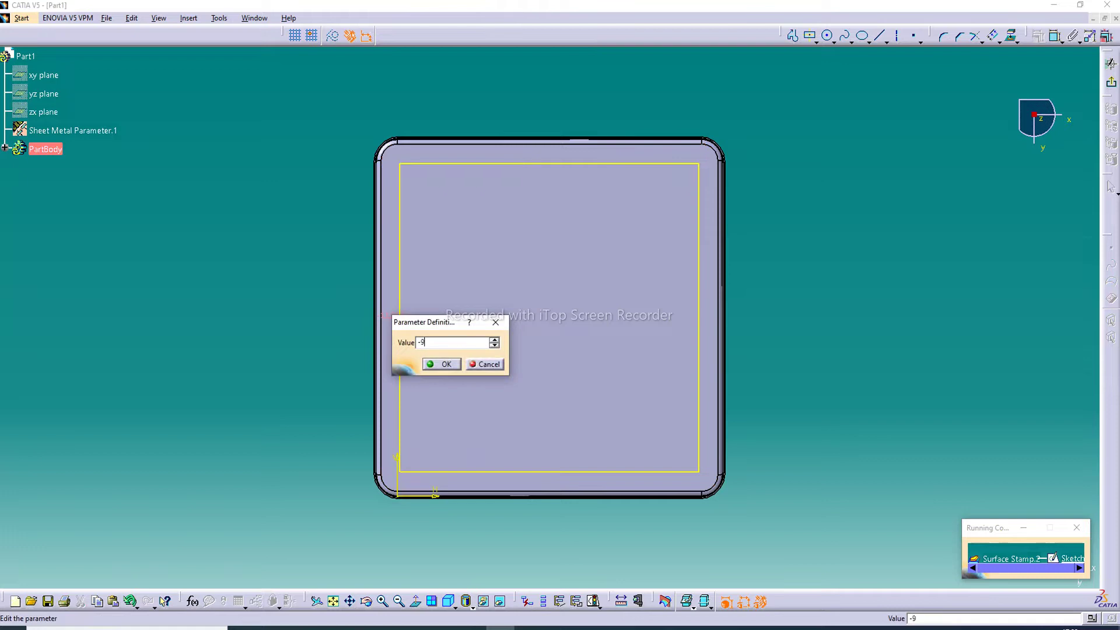
{"action": "left_click", "coordinate": [450, 364]}
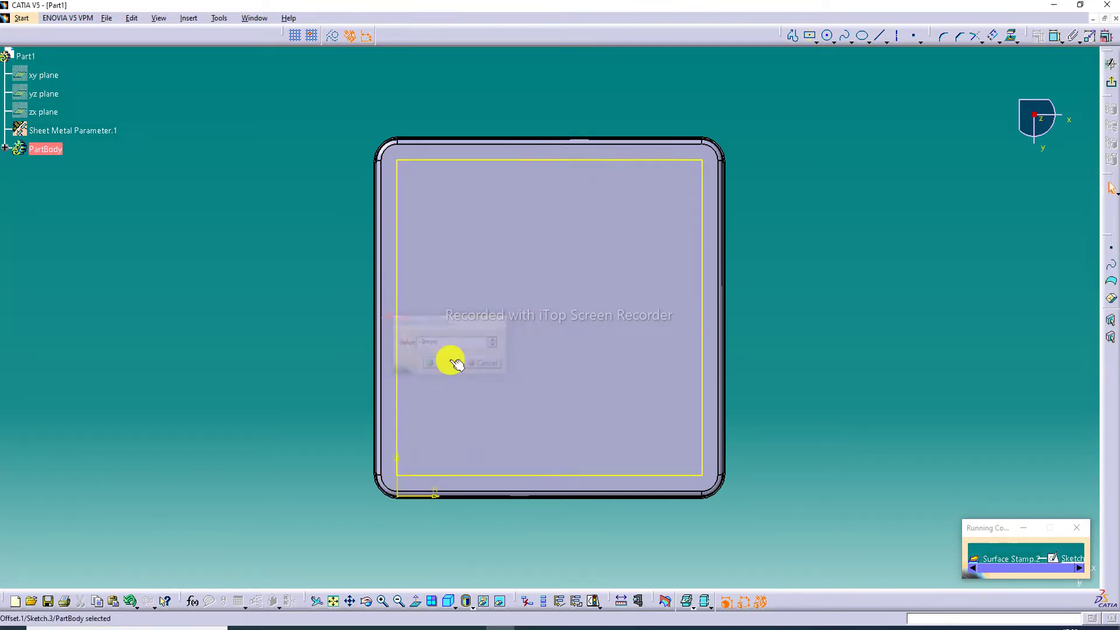
{"action": "left_click", "coordinate": [1111, 84]}
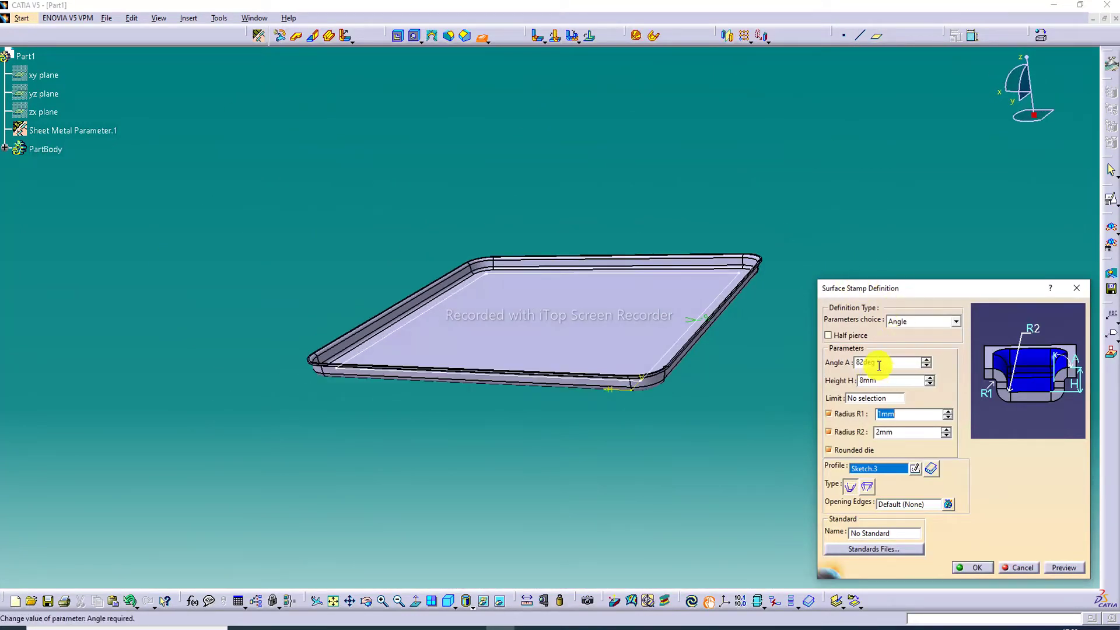
Step: Set the second stamp's angle to 75°, height to 28 mm and radius R2 to 5 mm
{"action": "left_click_drag", "start_coordinate": [880, 362], "coordinate": [826, 364]}
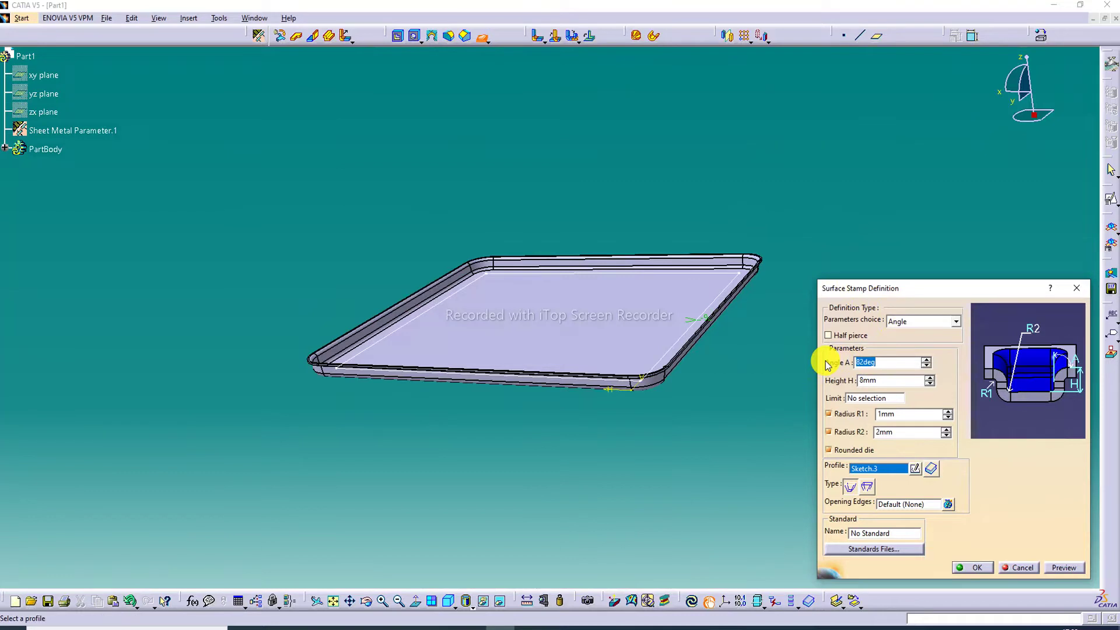
{"action": "left_click", "coordinate": [877, 378]}
{"action": "left_click_drag", "start_coordinate": [879, 379], "coordinate": [831, 384]}
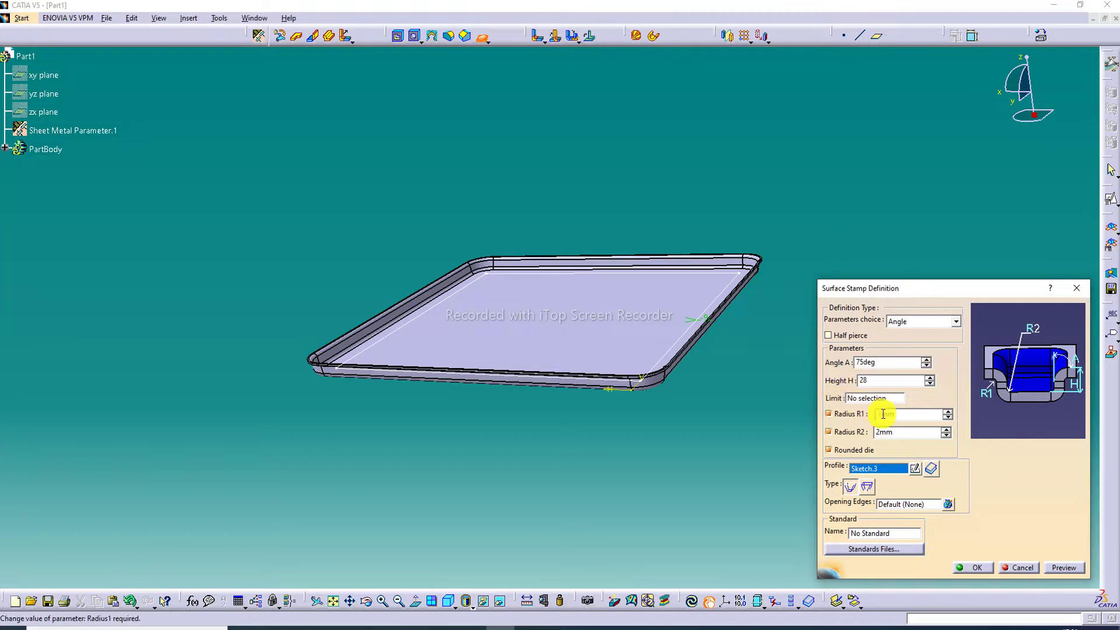
{"action": "left_click", "coordinate": [892, 430]}
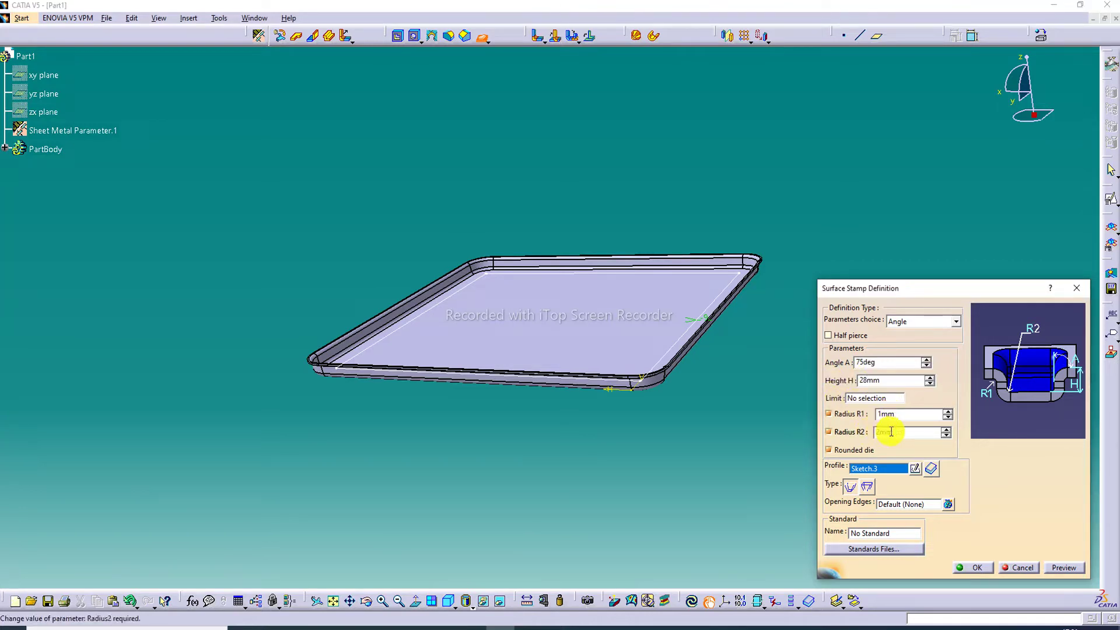
{"action": "left_click_drag", "start_coordinate": [892, 432], "coordinate": [870, 436]}
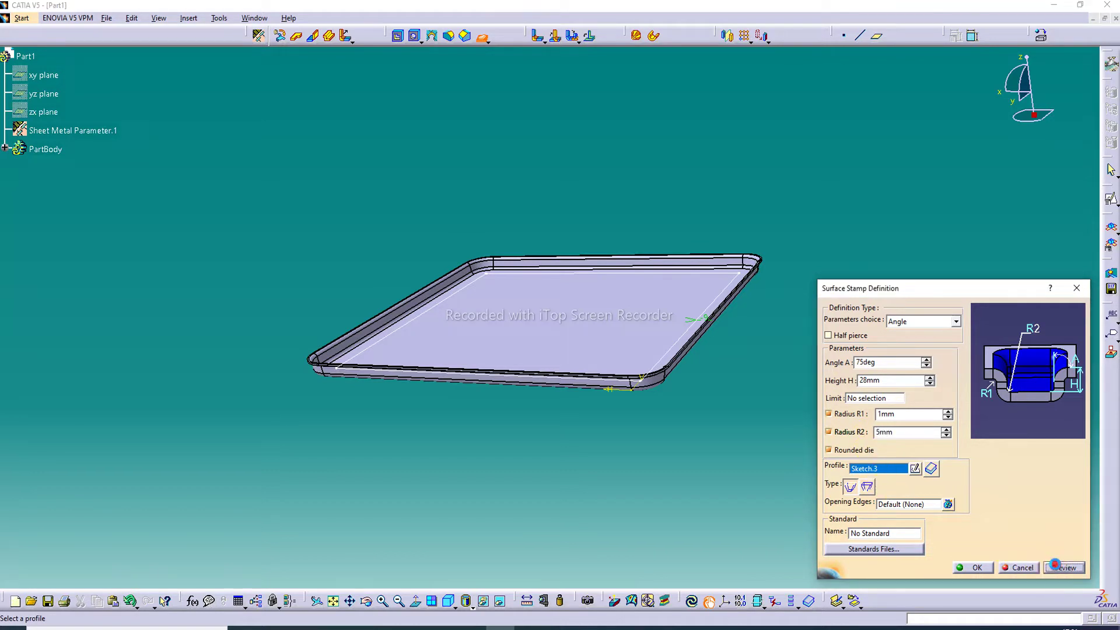
Step: Try to preview the second surface stamp and set its profile's offset value to 8 mm
{"action": "left_click", "coordinate": [1057, 568]}
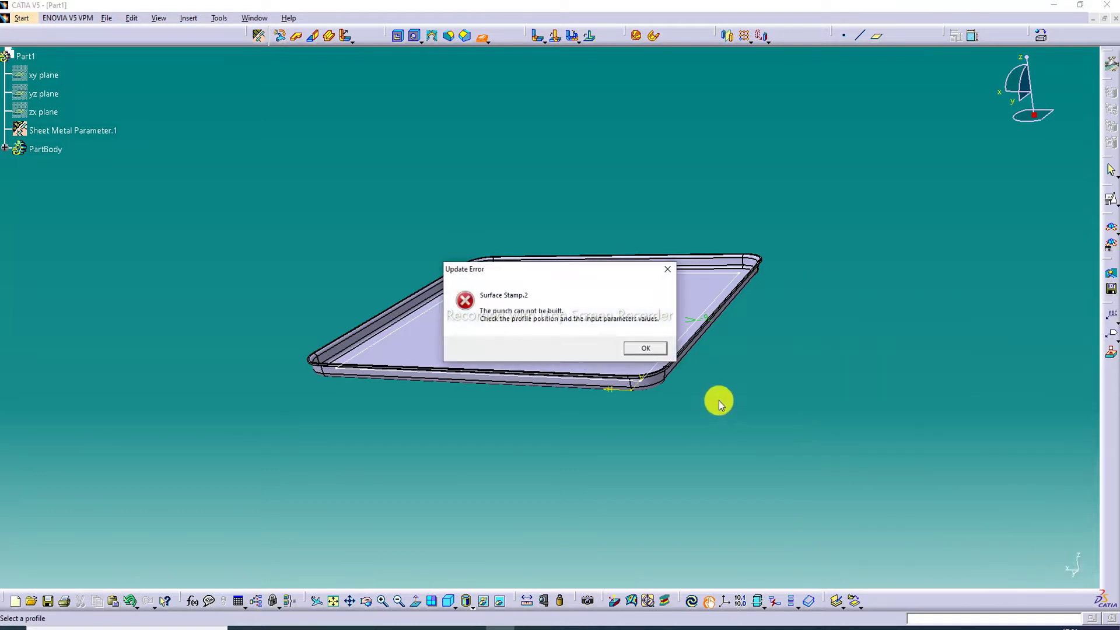
{"action": "left_click", "coordinate": [649, 348]}
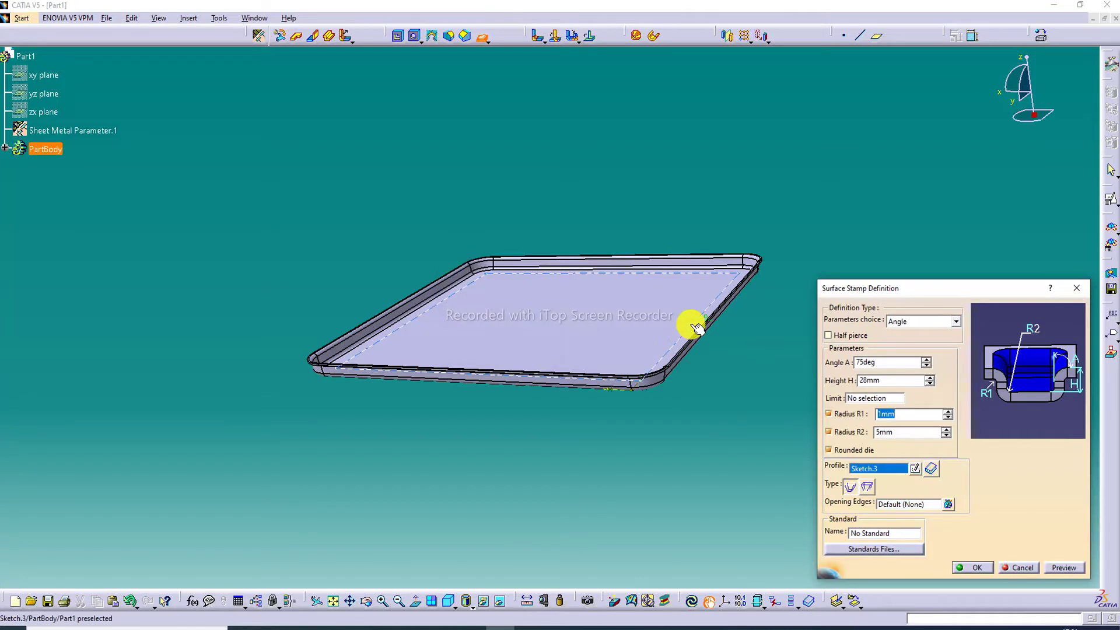
{"action": "middle_click_drag", "start_coordinate": [690, 324], "coordinate": [708, 420]}
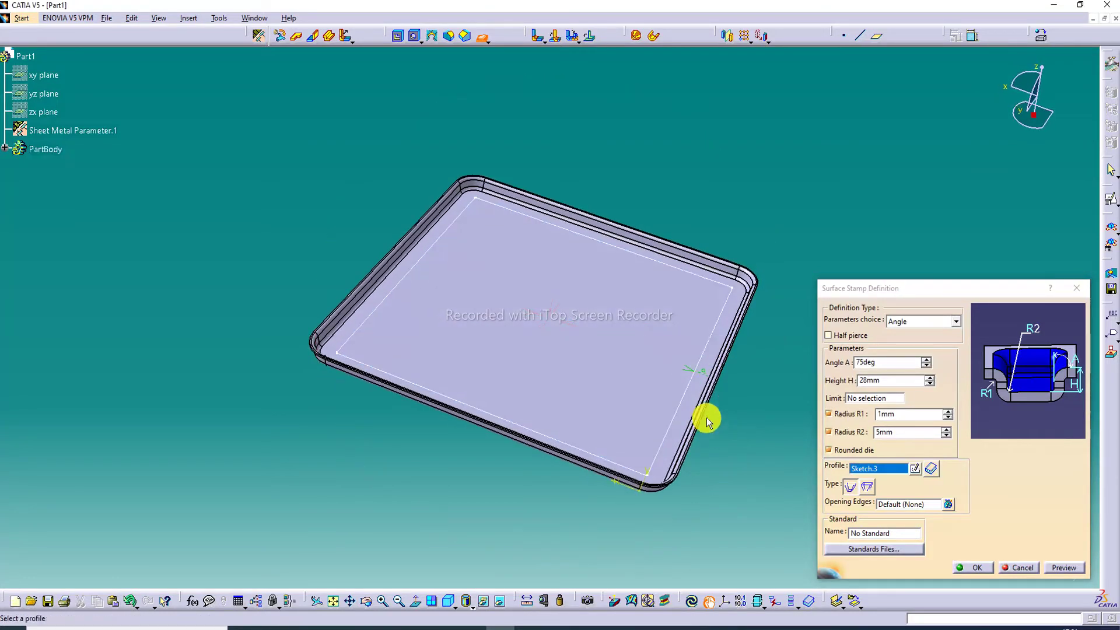
{"action": "double_click", "coordinate": [702, 377]}
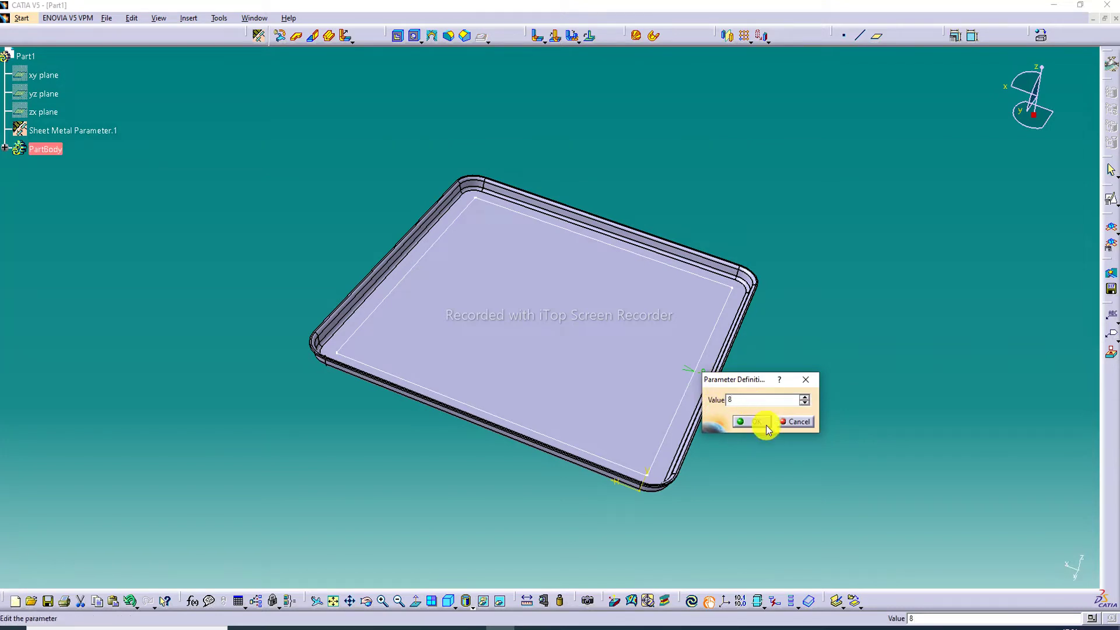
{"action": "left_click", "coordinate": [753, 421]}
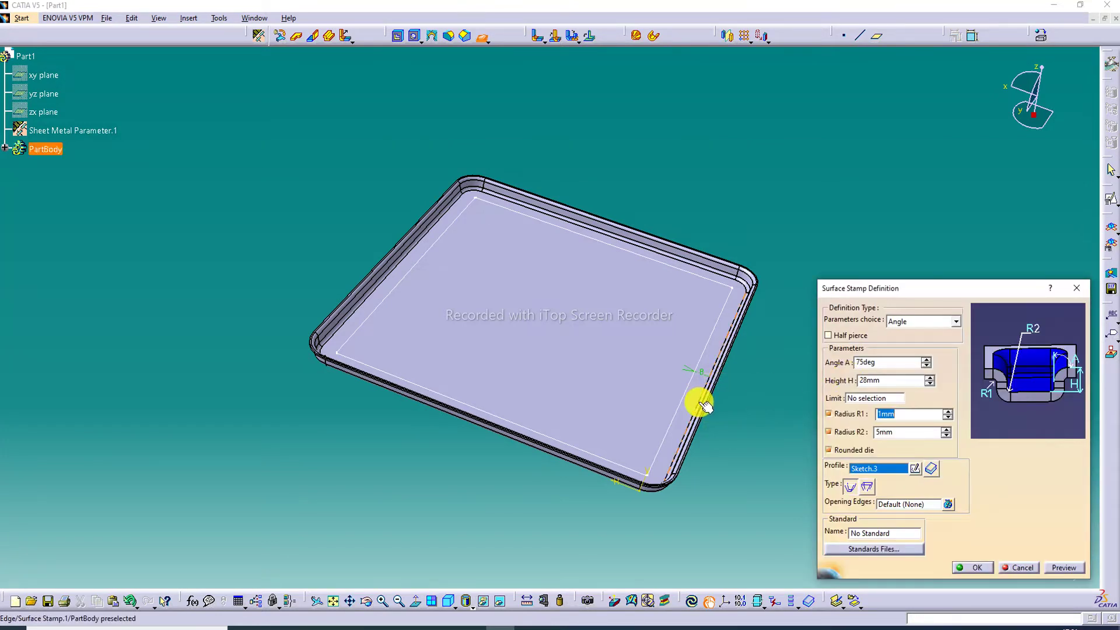
Step: Set the floor profile's offset value to -8 mm and try to preview the second stamp
{"action": "left_click", "coordinate": [701, 366]}
{"action": "double_click", "coordinate": [701, 366]}
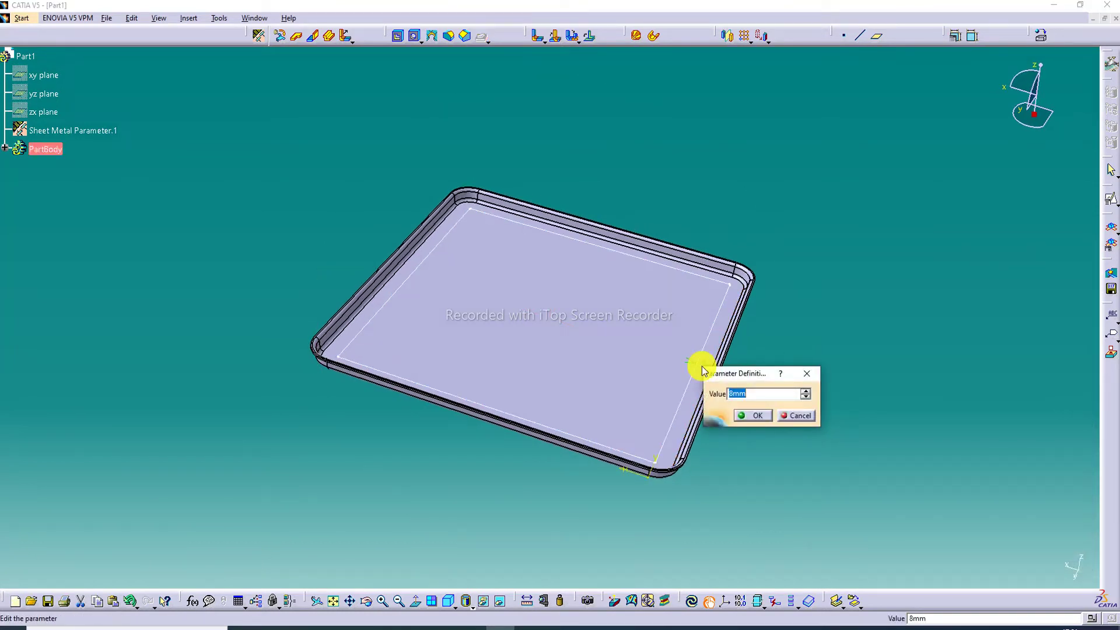
{"action": "type", "text": "-8"}
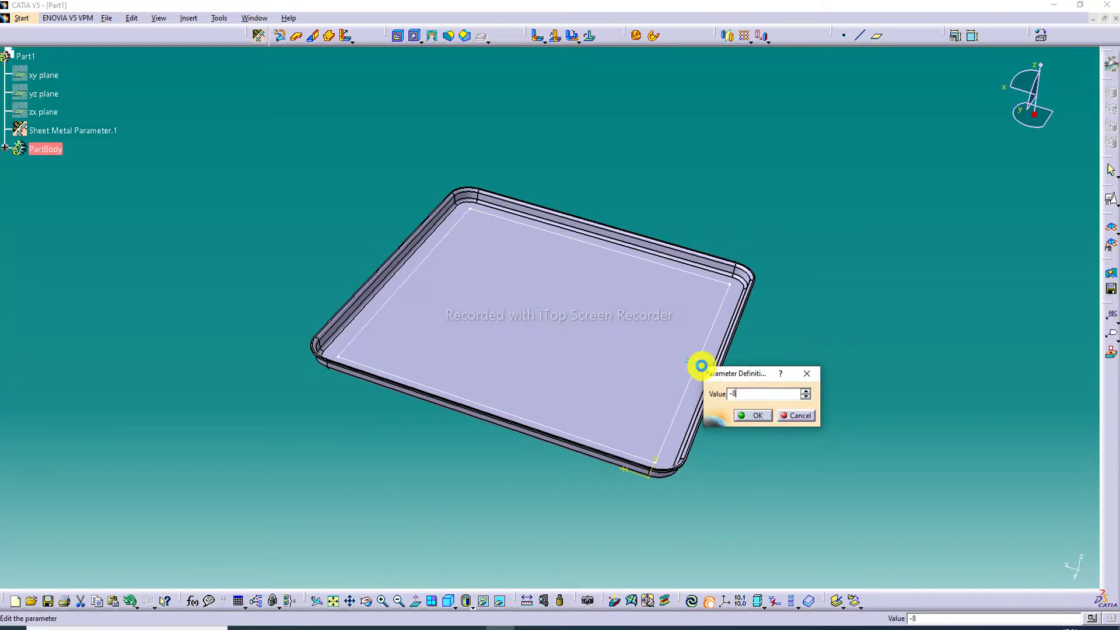
{"action": "key", "text": "Return"}
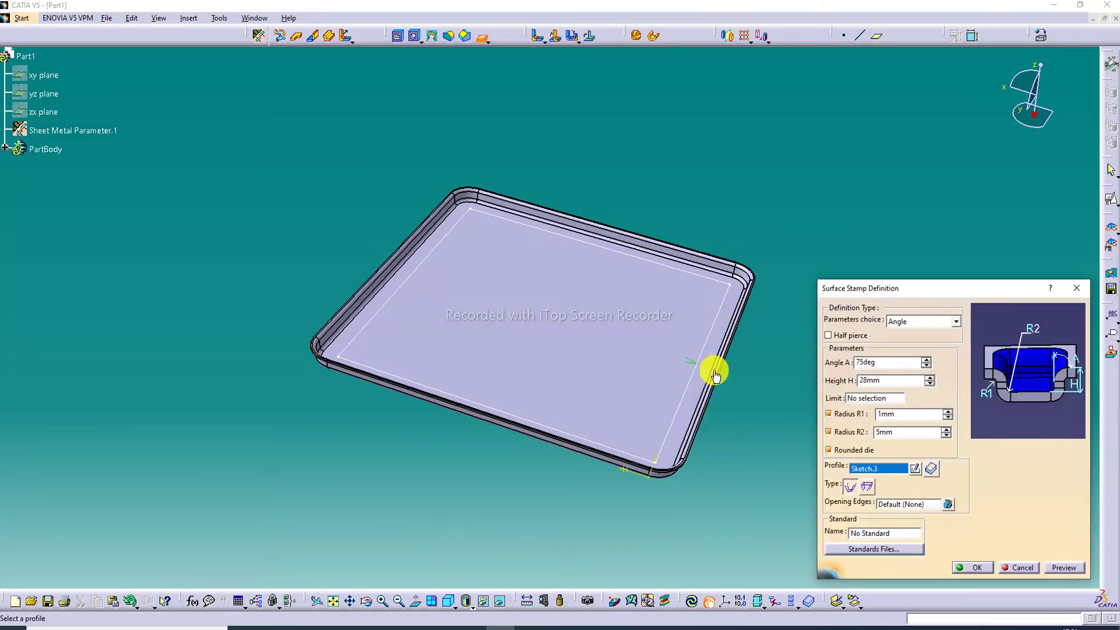
{"action": "left_click", "coordinate": [1065, 568]}
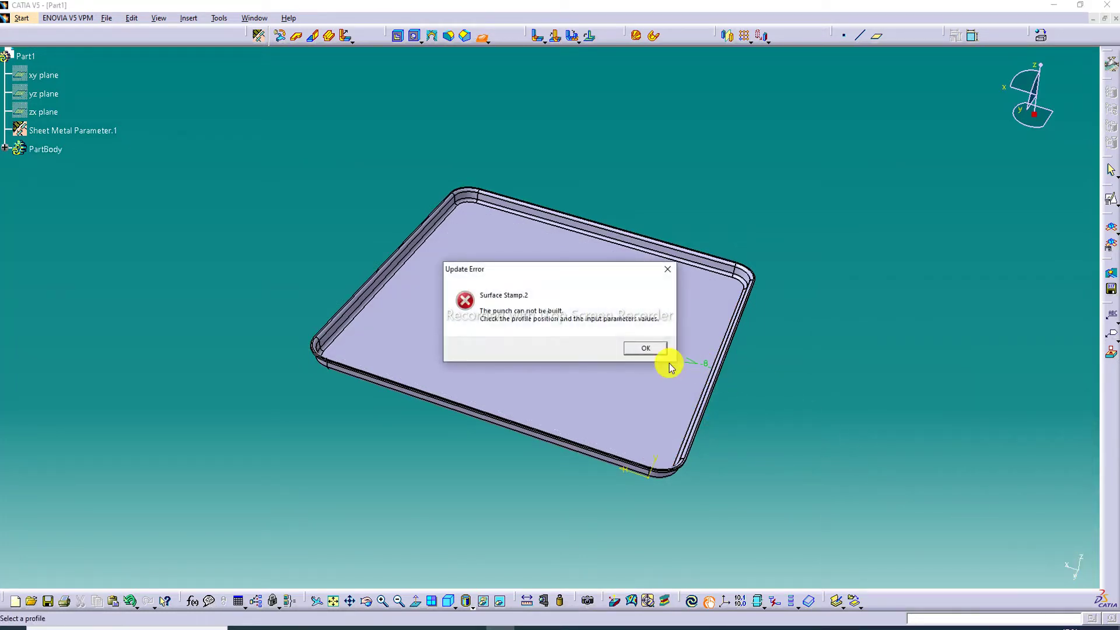
{"action": "left_click", "coordinate": [646, 348]}
Step: Set the floor profile's offset value to -10 mm, preview the second surface stamp and create it
{"action": "double_click", "coordinate": [707, 365]}
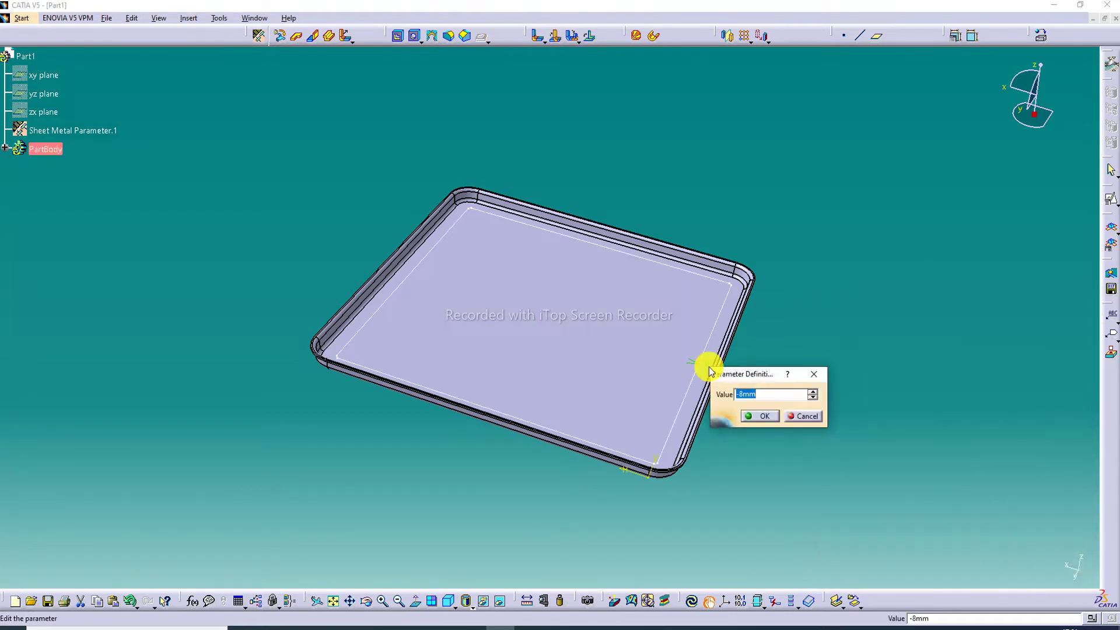
{"action": "type", "text": "-10"}
{"action": "key", "text": "Return"}
{"action": "left_click", "coordinate": [1063, 569]}
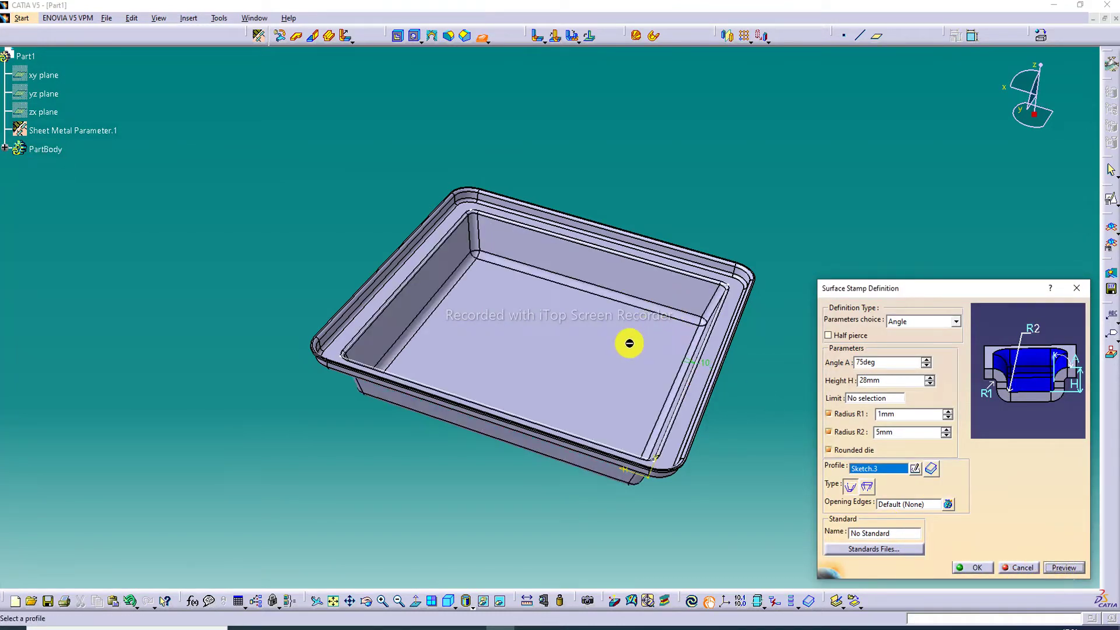
{"action": "middle_click_drag", "start_coordinate": [629, 343], "coordinate": [630, 162]}
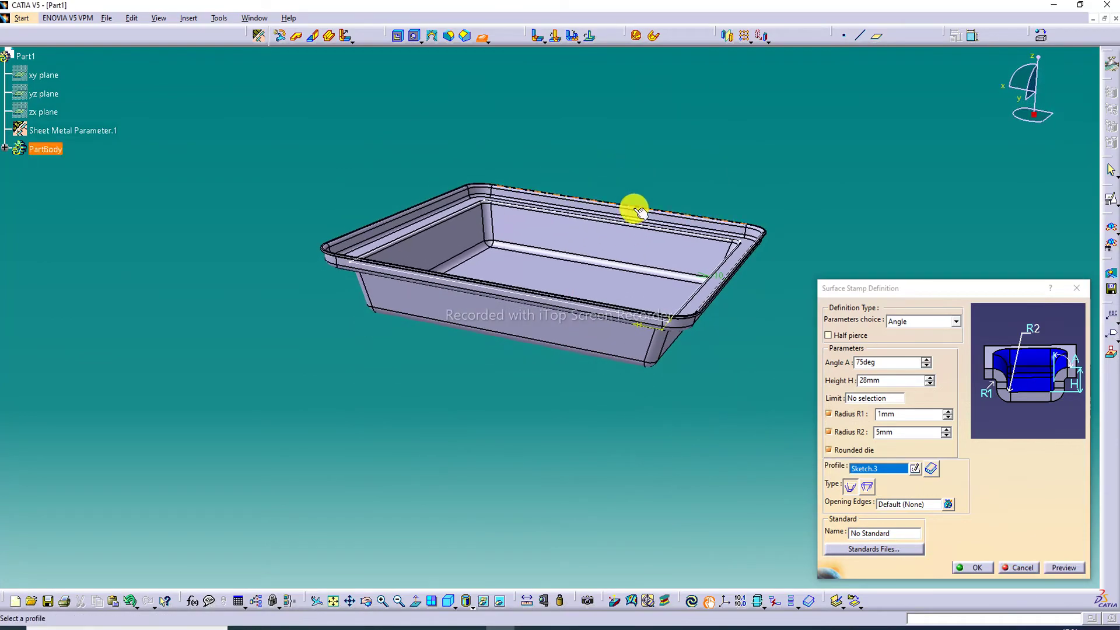
{"action": "middle_click_drag", "start_coordinate": [637, 211], "coordinate": [649, 150]}
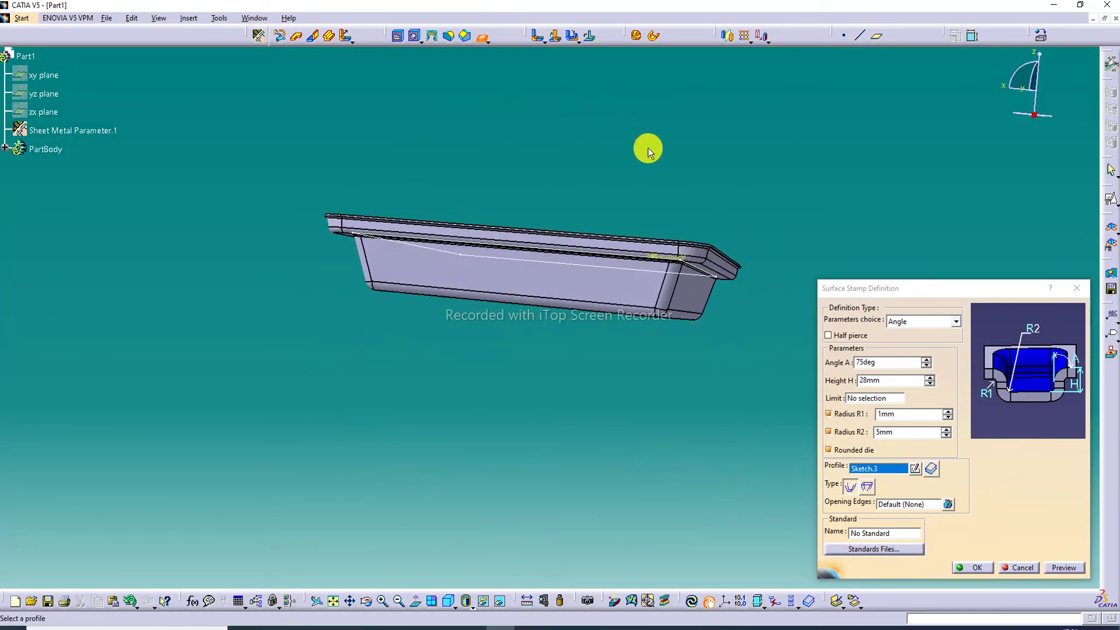
{"action": "left_click", "coordinate": [976, 569]}
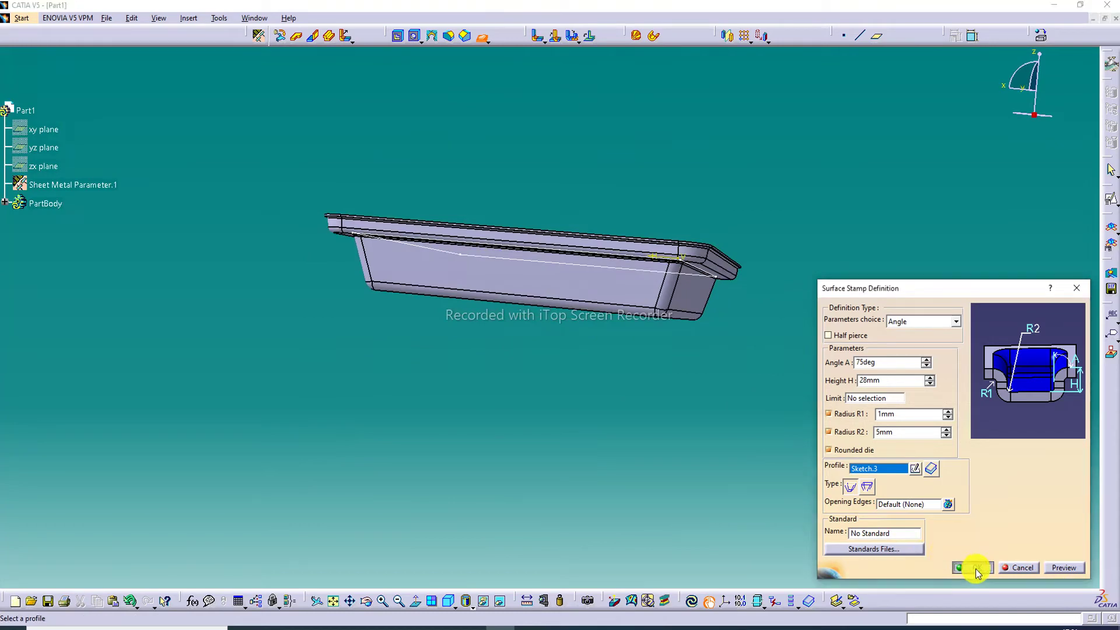
Step: Switch the tray's display to plain shading without edges and inspect its outer walls
{"action": "middle_click_drag", "start_coordinate": [590, 175], "coordinate": [671, 280]}
{"action": "middle_click_drag", "start_coordinate": [601, 307], "coordinate": [461, 299]}
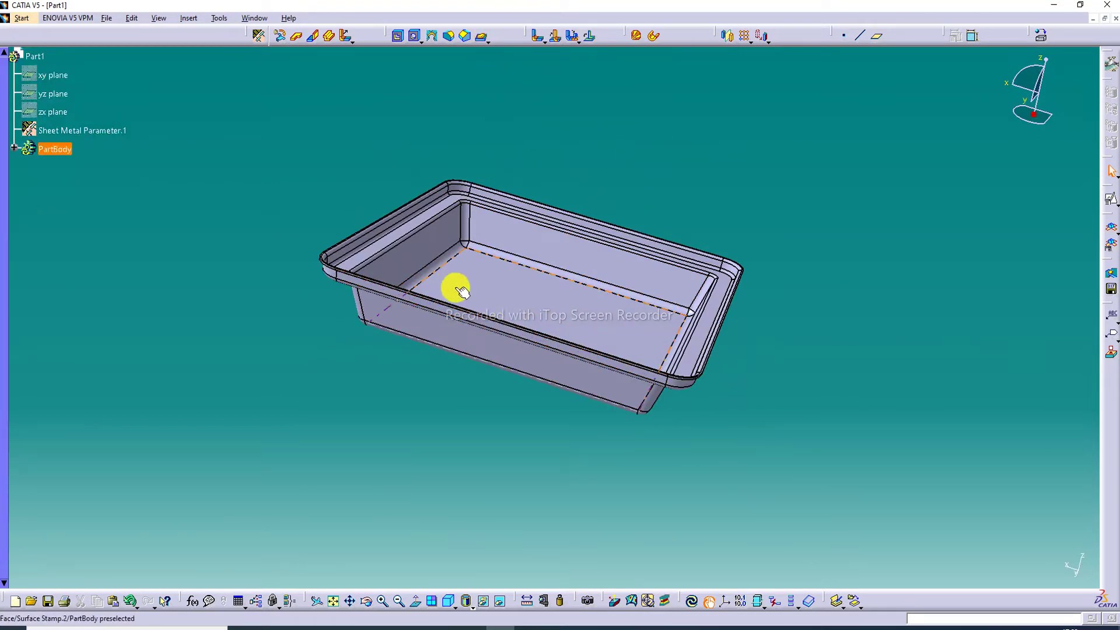
{"action": "mouse_move", "coordinate": [470, 296]}
{"action": "middle_mouse_down"}
{"action": "mouse_move", "coordinate": [474, 190]}
{"action": "mouse_move", "coordinate": [537, 325]}
{"action": "mouse_move", "coordinate": [470, 321]}
{"action": "mouse_move", "coordinate": [483, 312]}
{"action": "middle_mouse_up"}
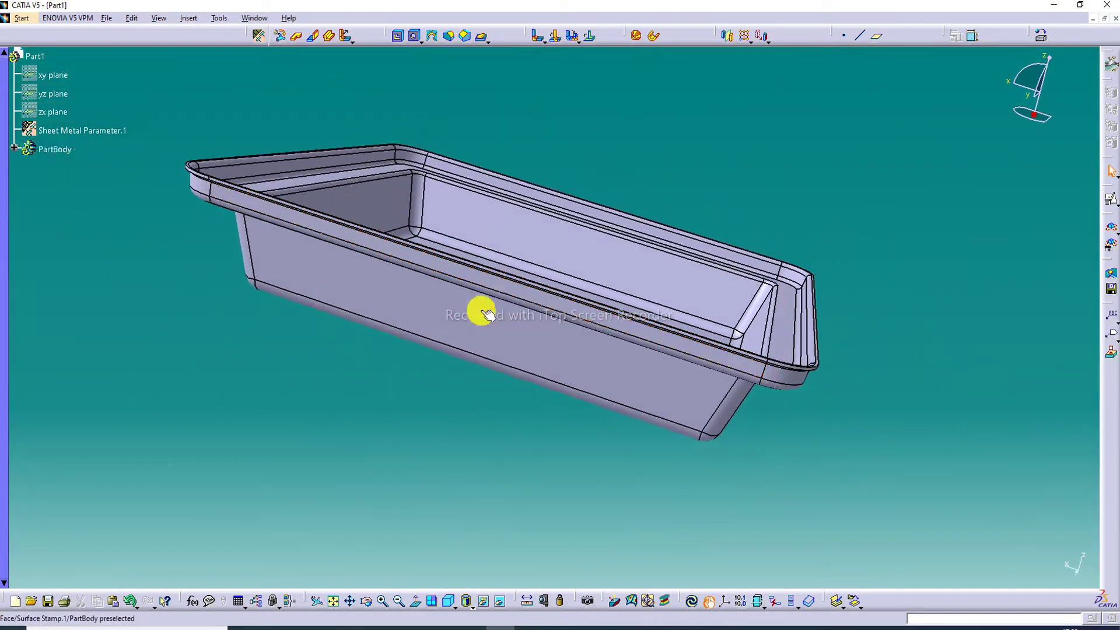
{"action": "left_click", "coordinate": [473, 607]}
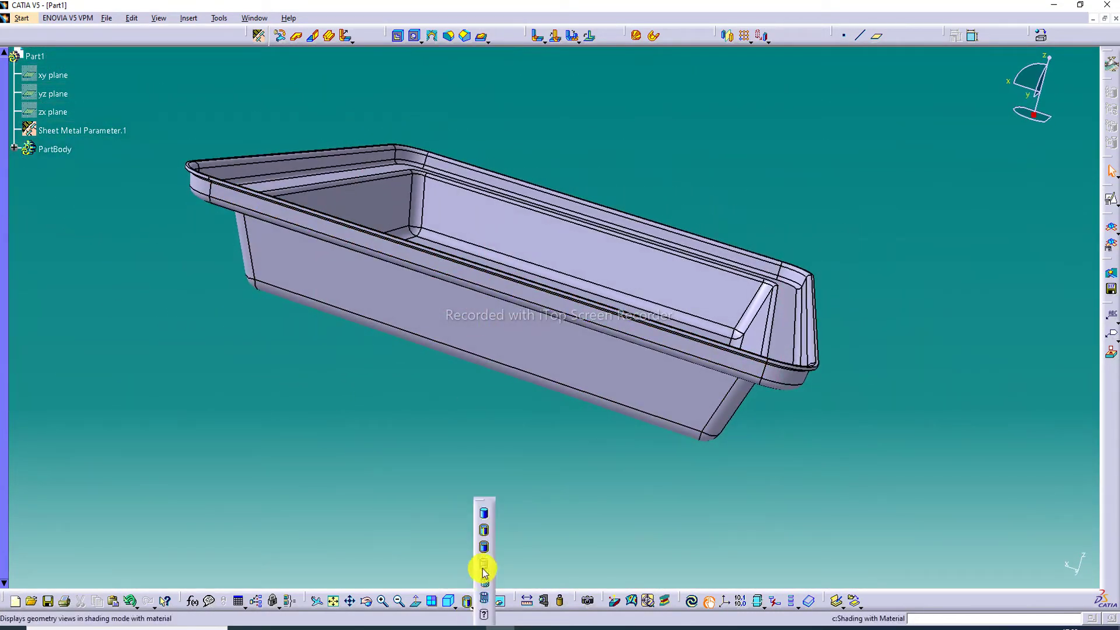
{"action": "left_click", "coordinate": [484, 514]}
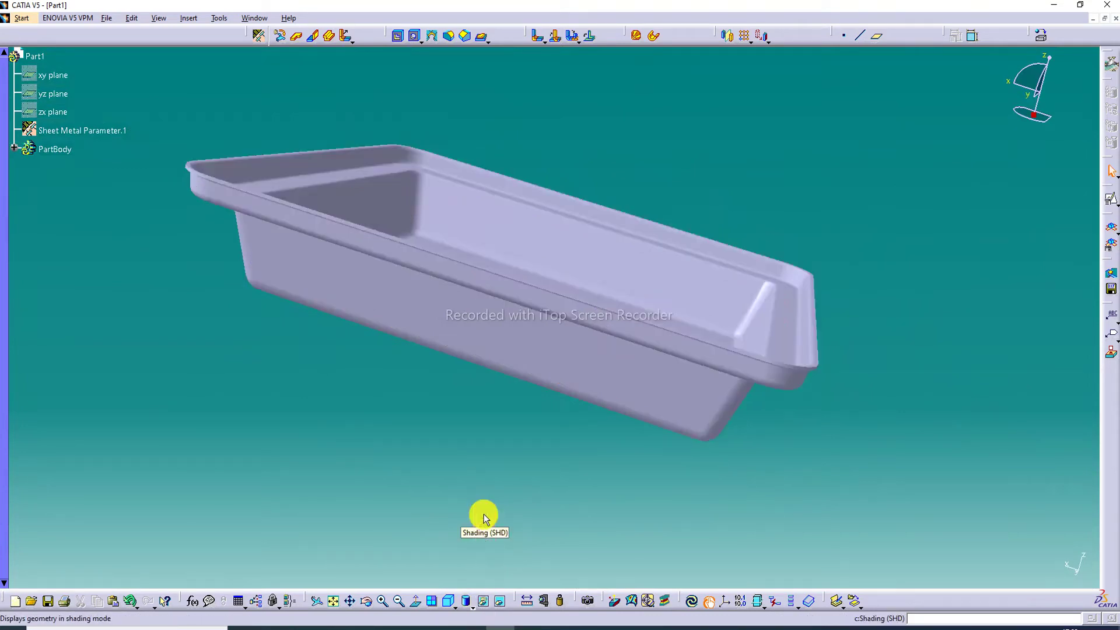
{"action": "middle_click_drag", "start_coordinate": [516, 235], "coordinate": [515, 270]}
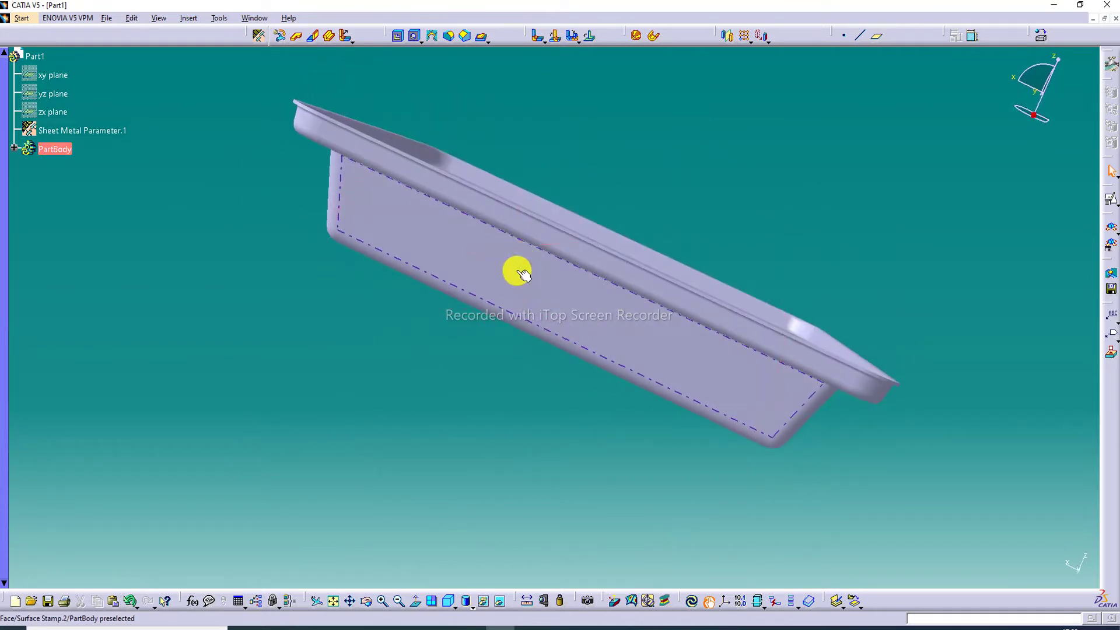
Step: Switch the tray's display to shading with edges but without smooth edges
{"action": "left_click", "coordinate": [467, 602]}
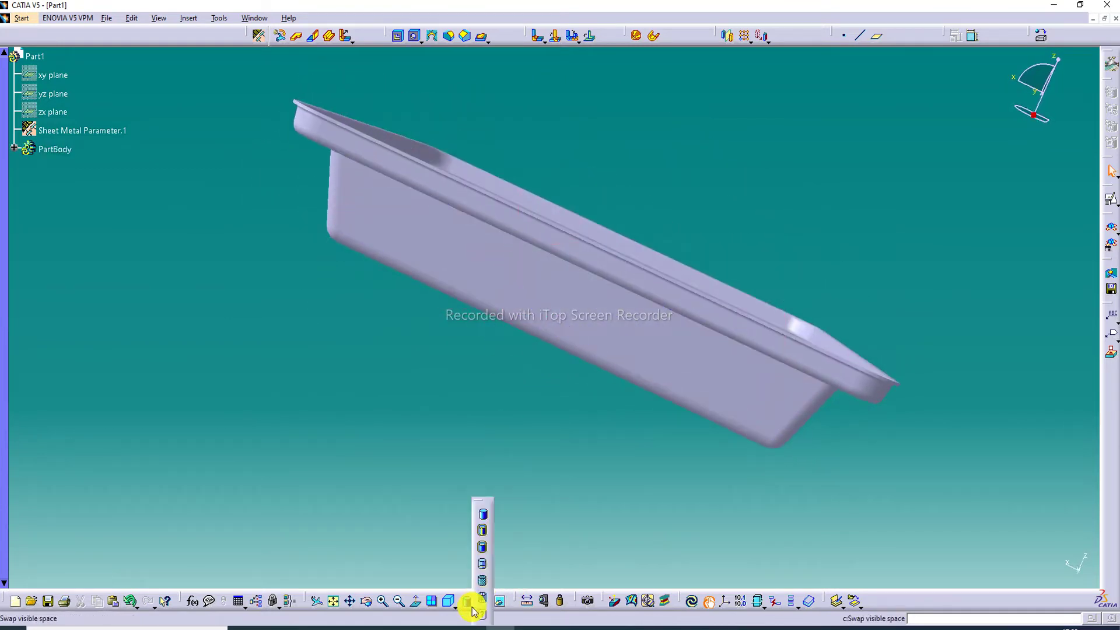
{"action": "left_click", "coordinate": [483, 549]}
{"action": "middle_click_drag", "start_coordinate": [520, 119], "coordinate": [465, 248]}
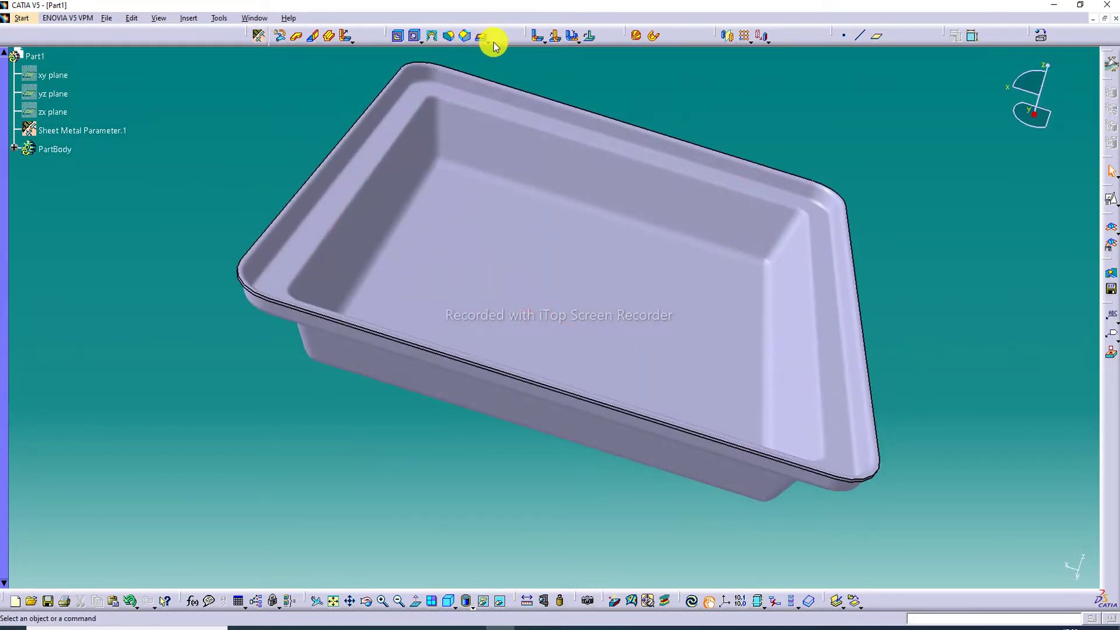
Step: Create a tear drop along the upper outer edge of the rim's front side with 1 mm length and 1 mm radius
{"action": "left_click", "coordinate": [354, 41]}
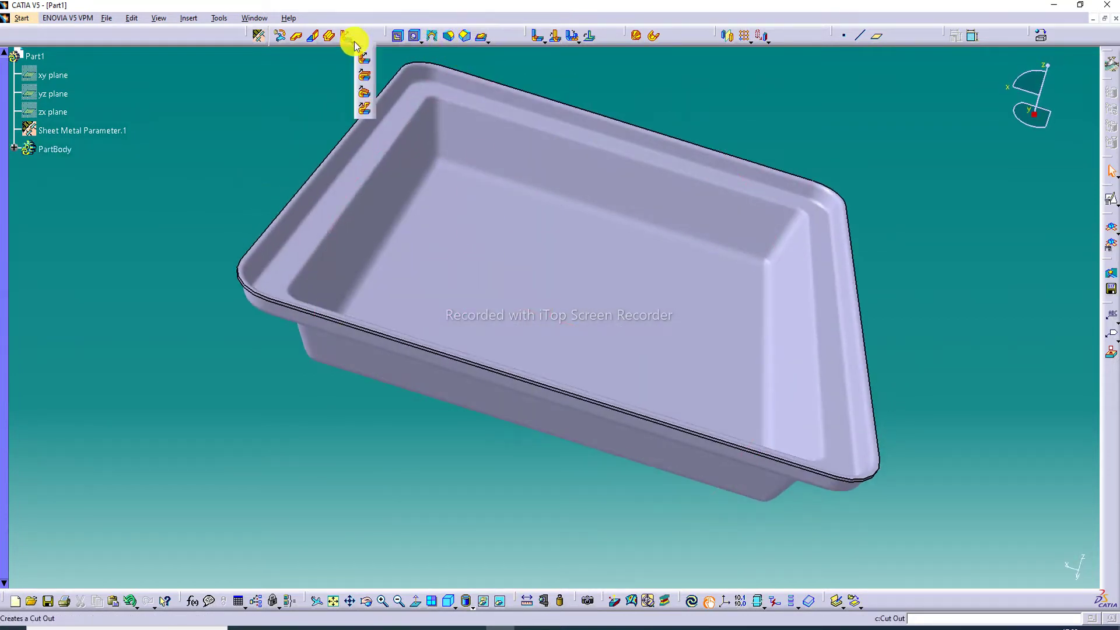
{"action": "left_click", "coordinate": [366, 97]}
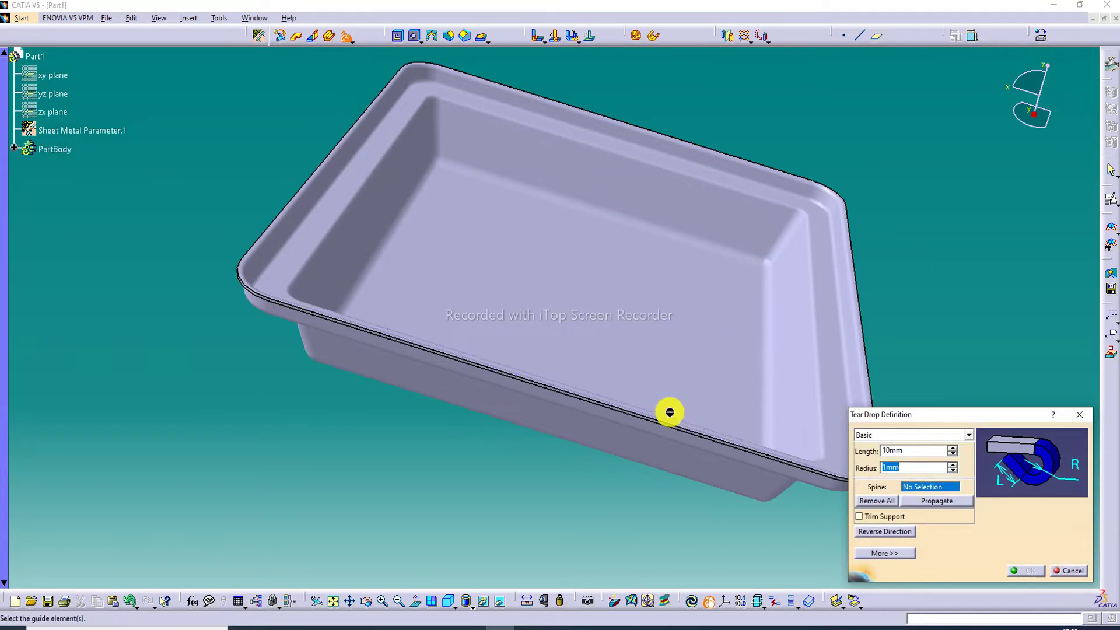
{"action": "middle_click_drag", "start_coordinate": [670, 410], "coordinate": [658, 245]}
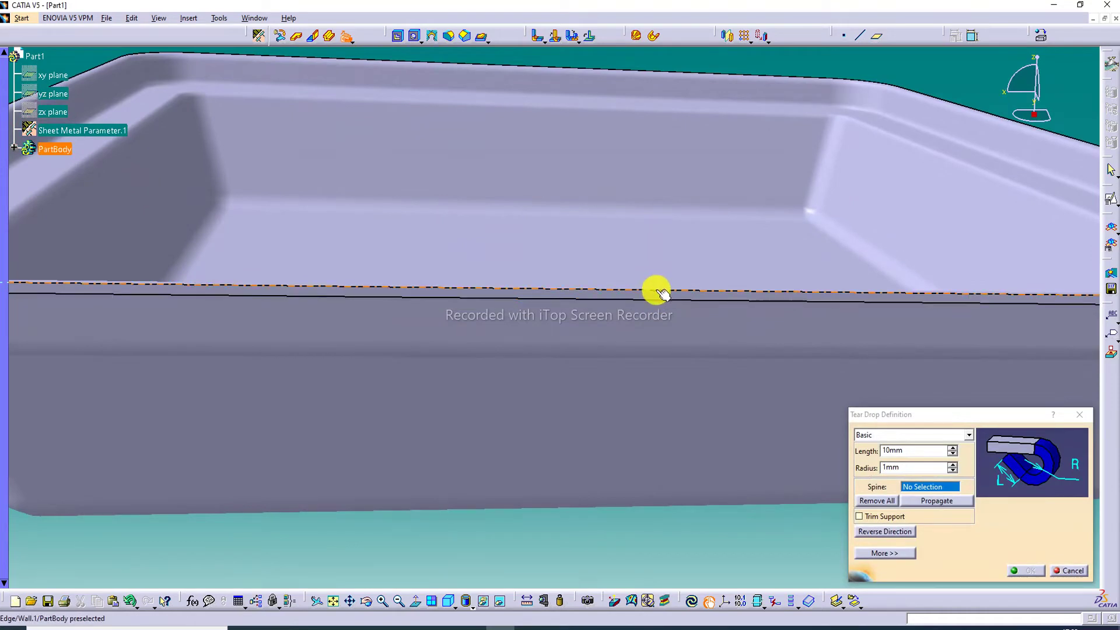
{"action": "left_click", "coordinate": [654, 291]}
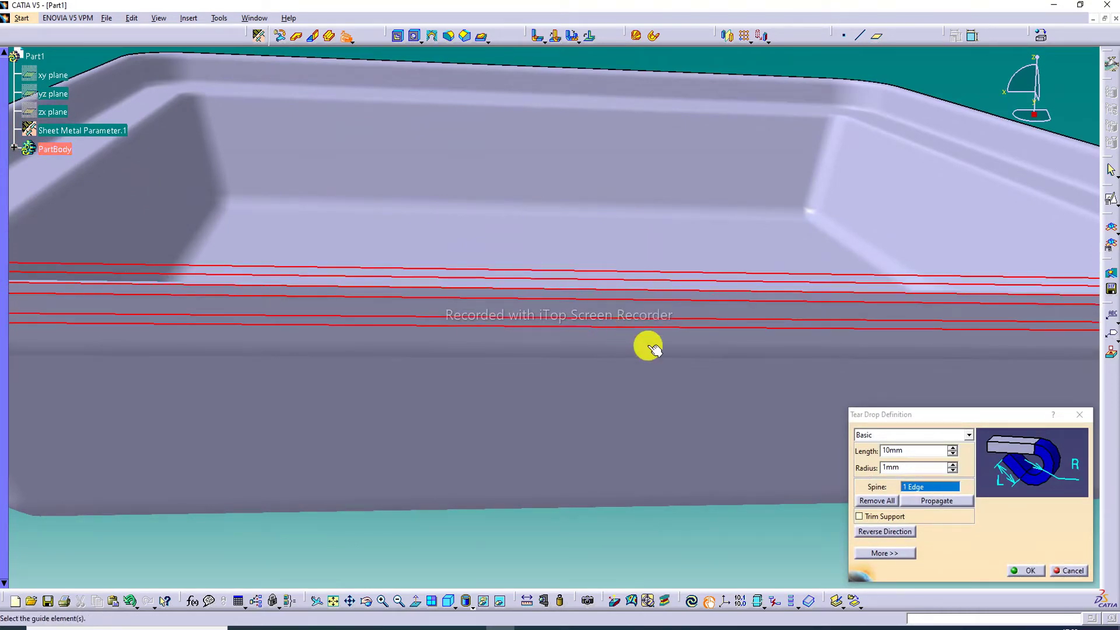
{"action": "left_click_drag", "start_coordinate": [910, 450], "coordinate": [859, 454]}
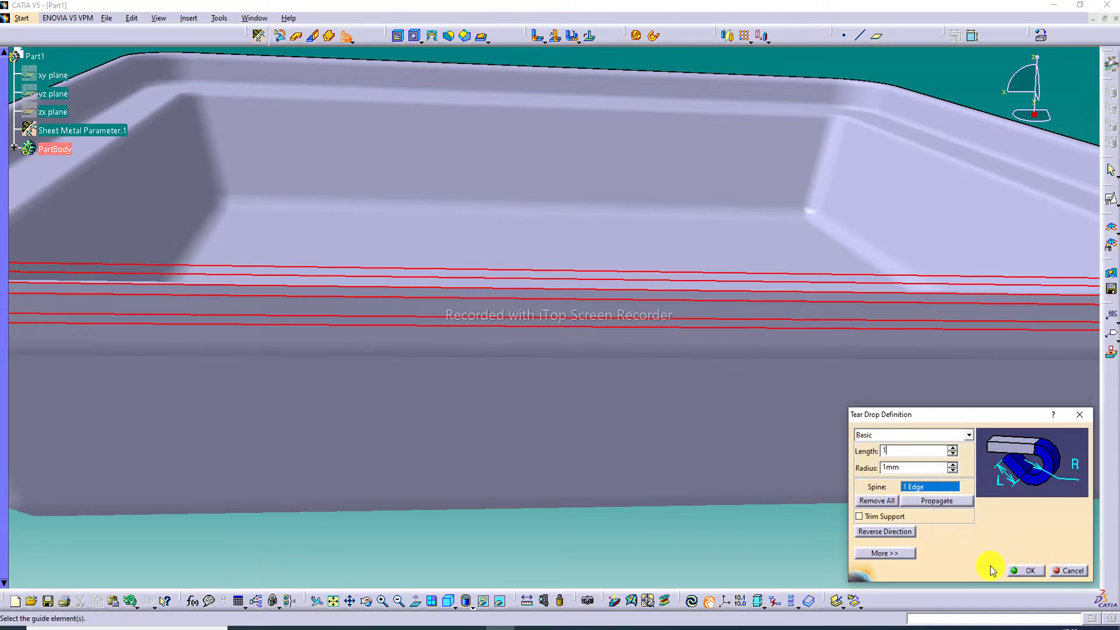
{"action": "left_click", "coordinate": [1021, 571]}
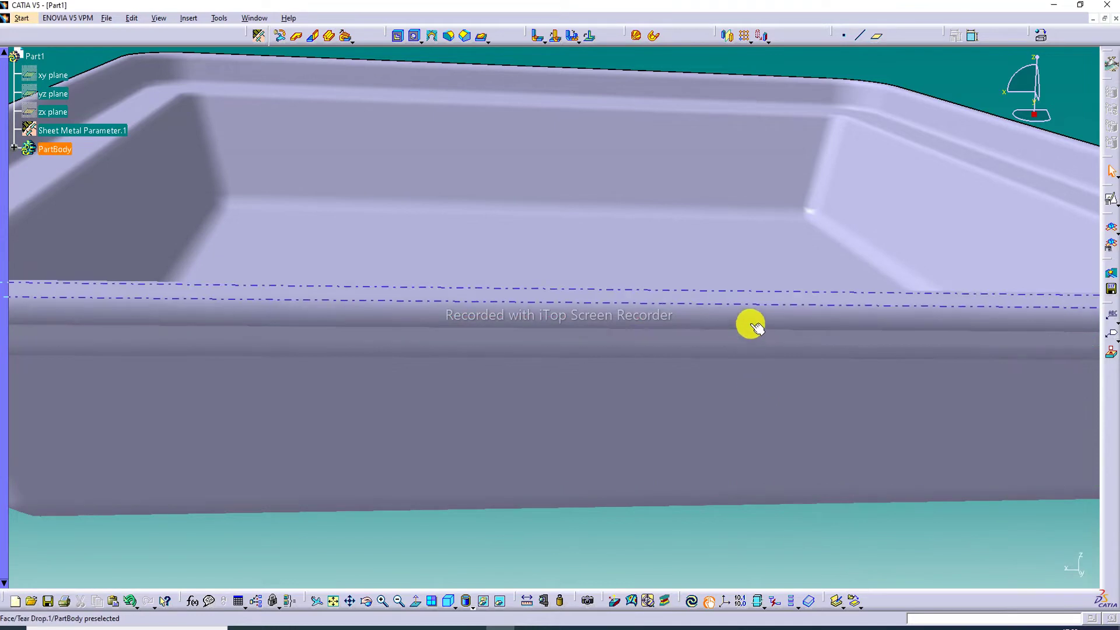
Step: Reopen the tear drop for editing and add the adjoining rounded corner edge of the rim to its spine
{"action": "double_click", "coordinate": [618, 297]}
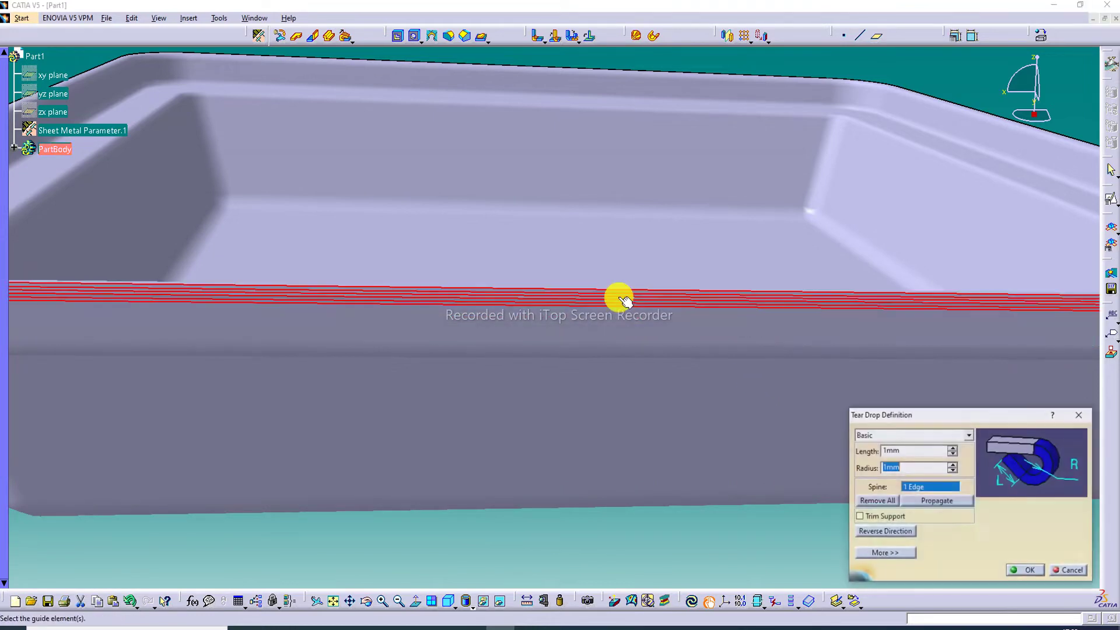
{"action": "middle_click_drag", "start_coordinate": [487, 295], "coordinate": [739, 355]}
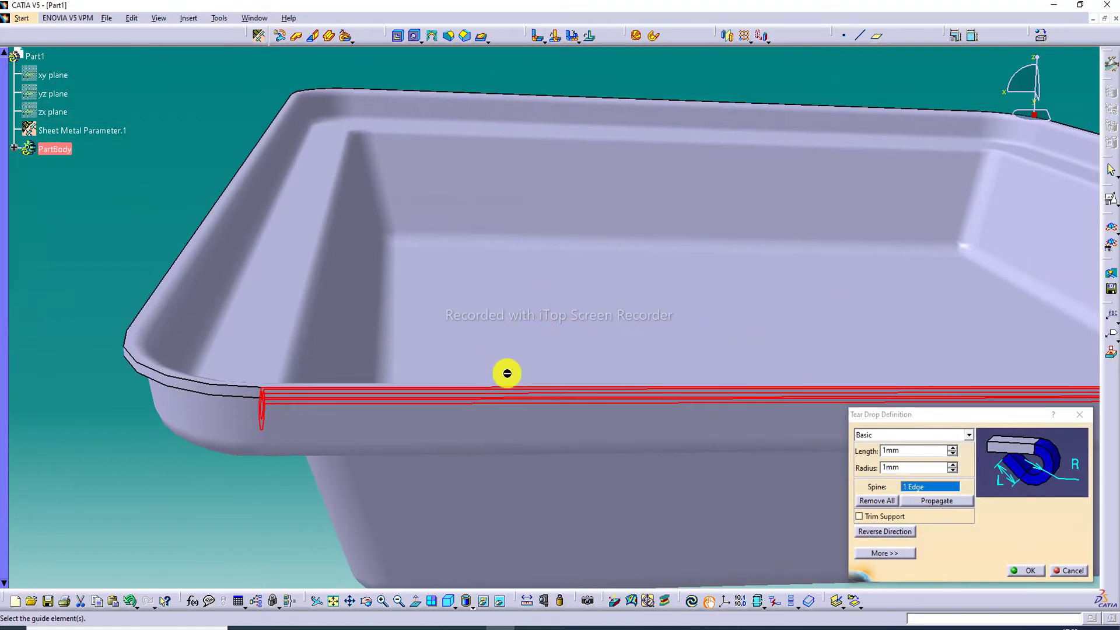
{"action": "middle_click_drag", "start_coordinate": [507, 373], "coordinate": [620, 340]}
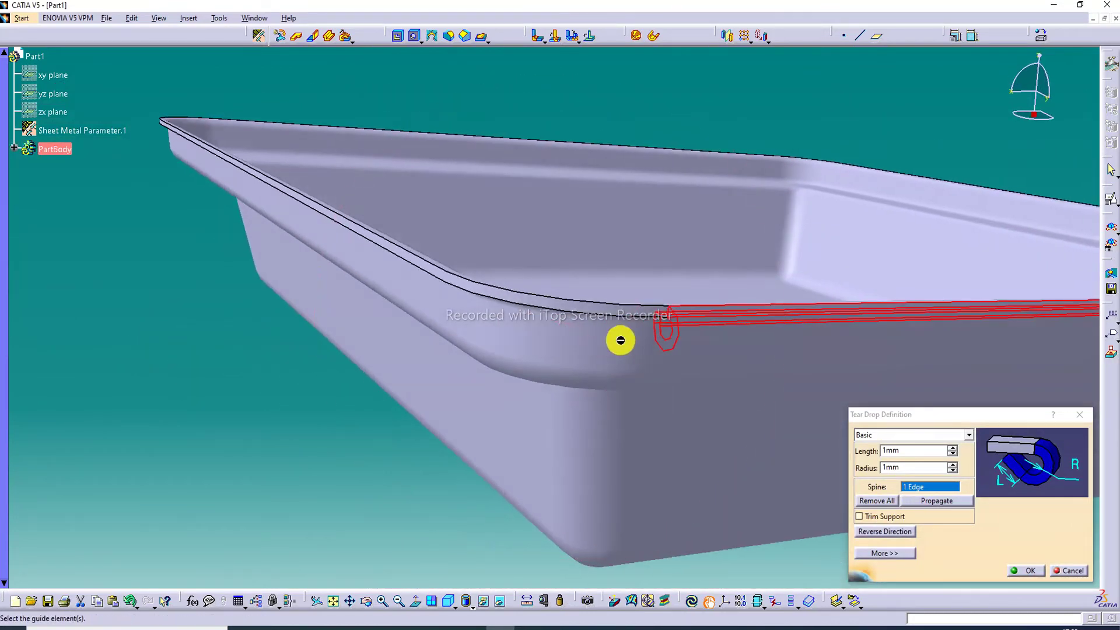
{"action": "double_click", "coordinate": [896, 448]}
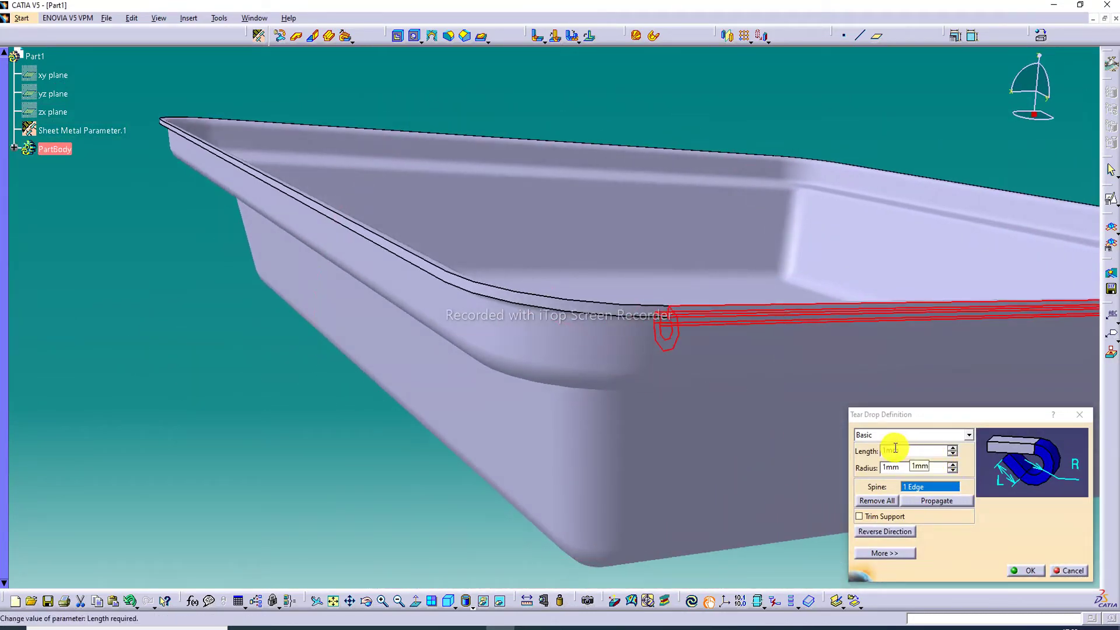
{"action": "left_click", "coordinate": [902, 466]}
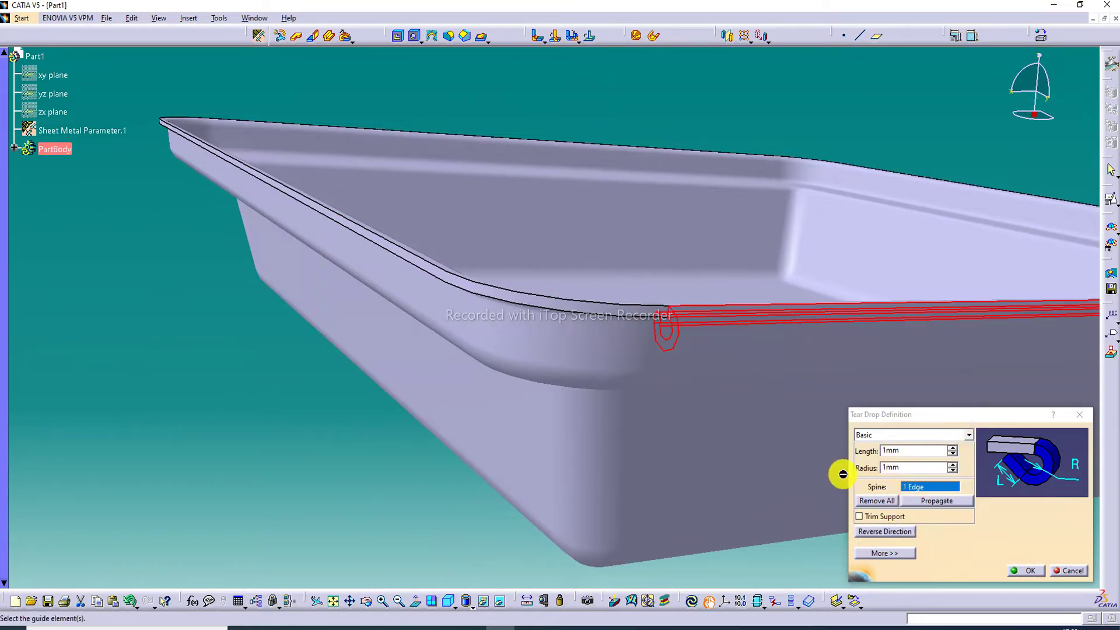
{"action": "left_click", "coordinate": [628, 306]}
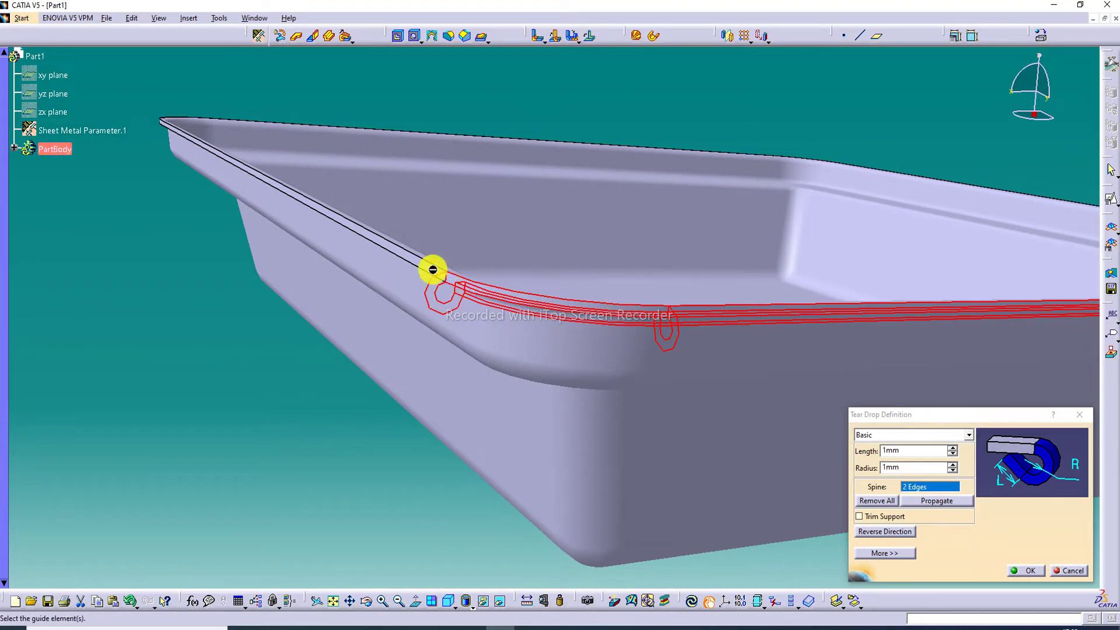
Step: Extend the tear drop's spine along the rim's next straight side, the rounded corner after it and the following straight side
{"action": "middle_click_drag", "start_coordinate": [431, 267], "coordinate": [557, 420]}
{"action": "left_click", "coordinate": [513, 363]}
{"action": "middle_click_drag", "start_coordinate": [405, 467], "coordinate": [537, 333]}
{"action": "left_click", "coordinate": [443, 459]}
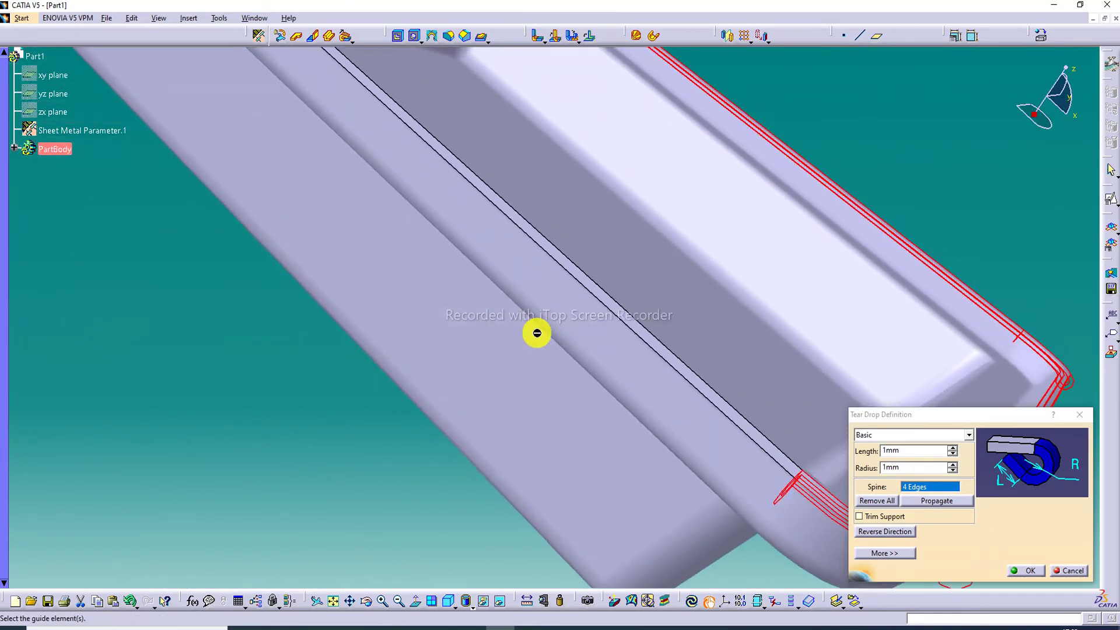
{"action": "left_click", "coordinate": [687, 361]}
{"action": "middle_click_drag", "start_coordinate": [610, 299], "coordinate": [513, 507], "text": "ctrl"}
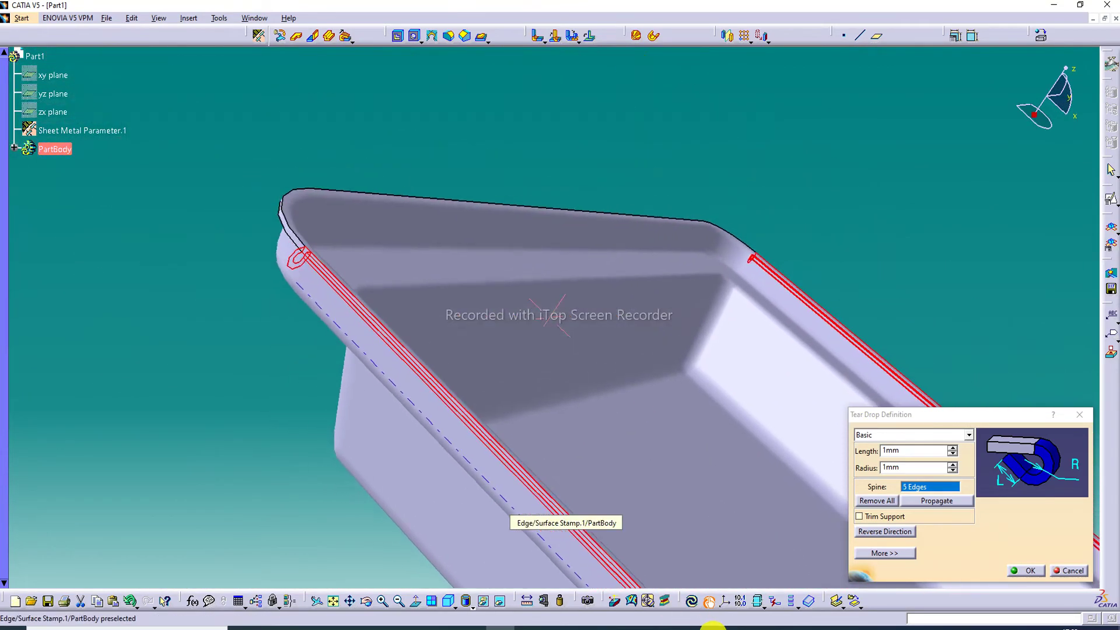
Step: Add the rim's third rounded corner edge and its last straight side to the tear drop's spine
{"action": "middle_click_drag", "start_coordinate": [418, 283], "coordinate": [539, 423], "text": "ctrl"}
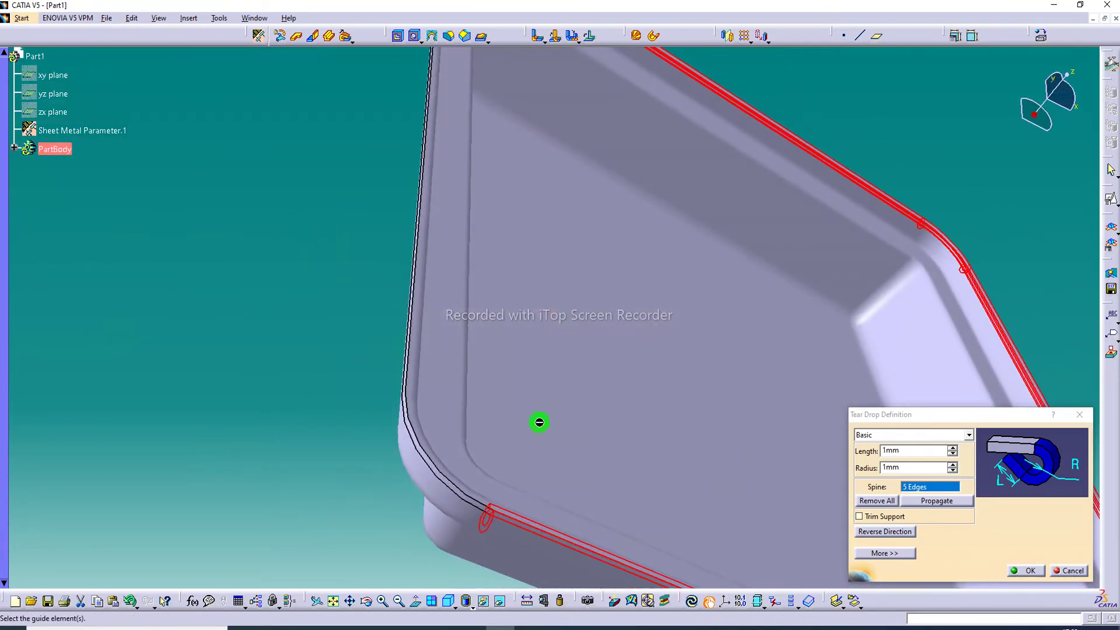
{"action": "left_click", "coordinate": [461, 492]}
{"action": "middle_click_drag", "start_coordinate": [428, 406], "coordinate": [527, 452], "text": "ctrl"}
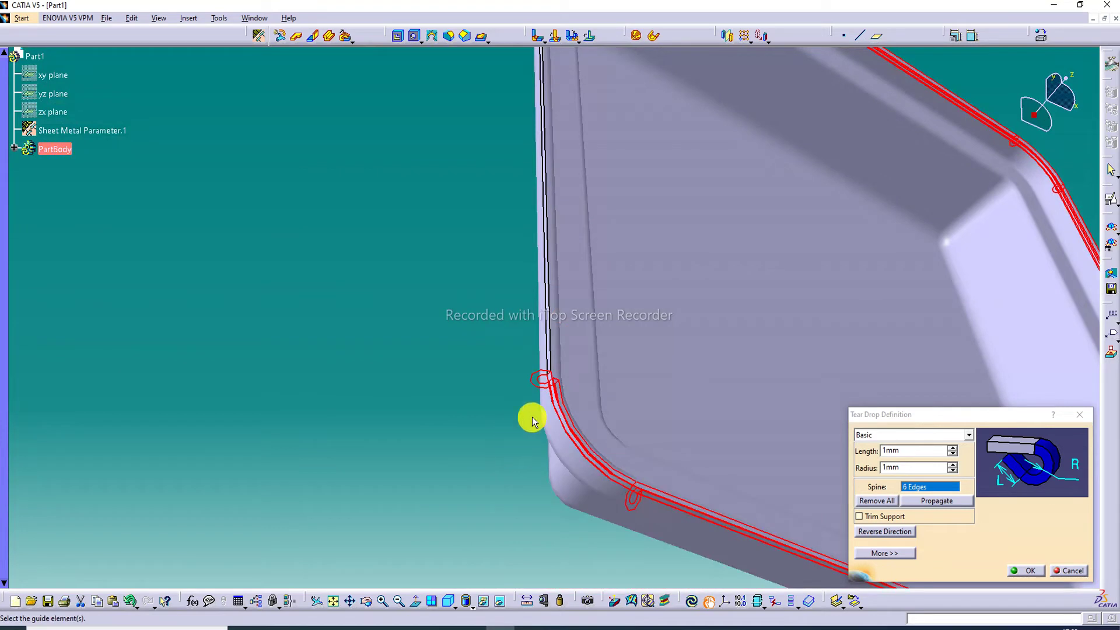
{"action": "scroll", "coordinate": [560, 275], "scroll_direction": "down", "scroll_amount": 3}
{"action": "scroll", "coordinate": [560, 275], "scroll_direction": "up", "scroll_amount": 3}
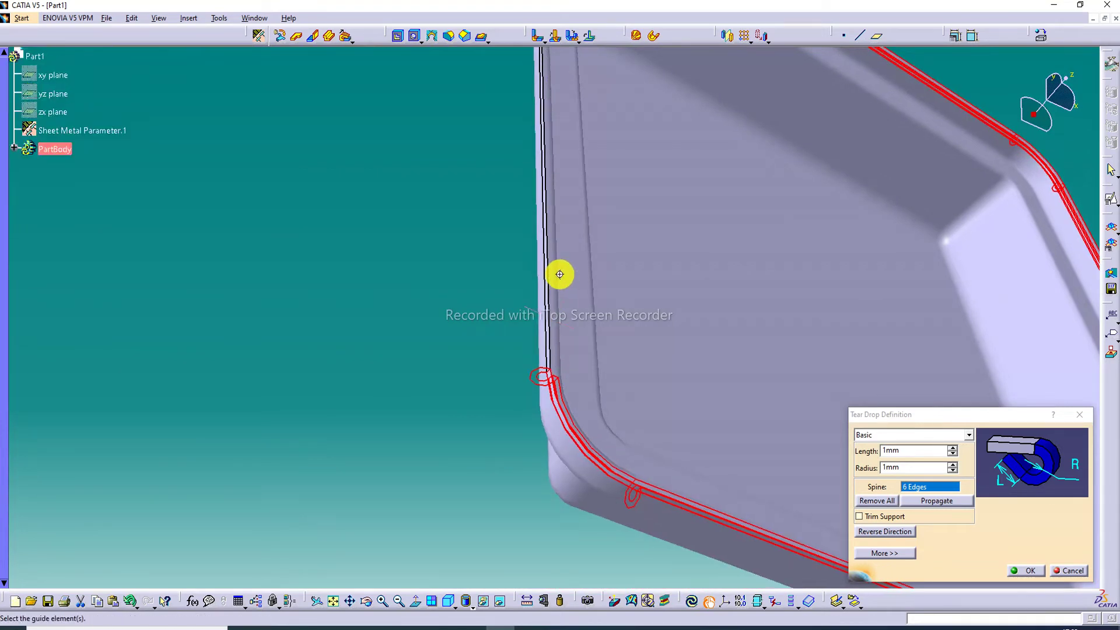
{"action": "middle_click_drag", "start_coordinate": [558, 273], "coordinate": [538, 167], "text": "ctrl"}
{"action": "scroll", "coordinate": [545, 301], "scroll_direction": "up", "scroll_amount": 3}
{"action": "left_click", "coordinate": [545, 302]}
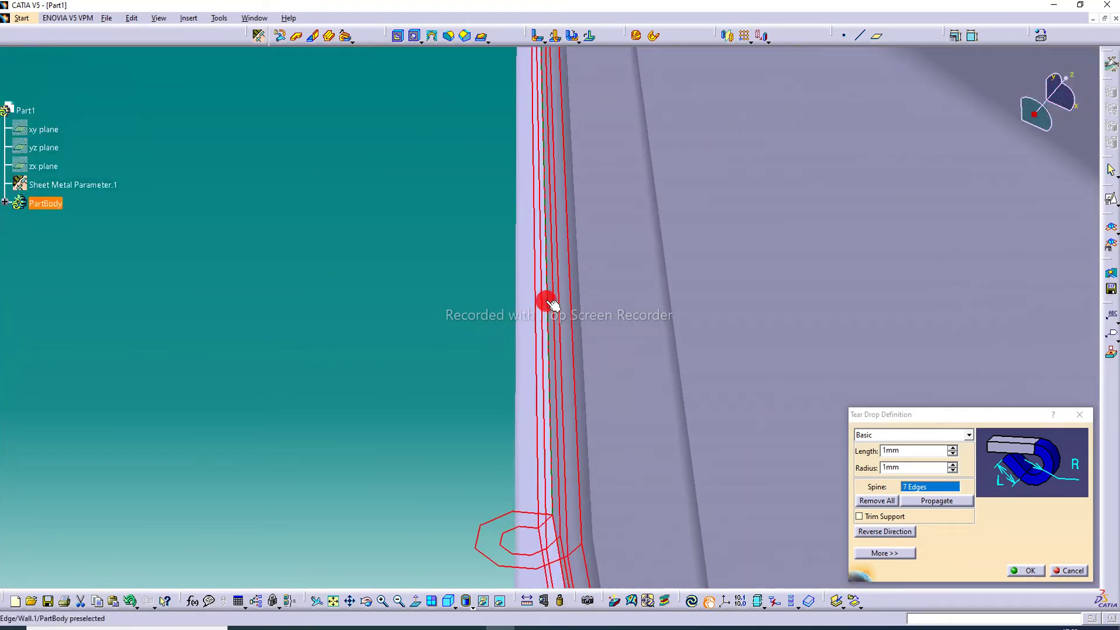
Step: Add the remaining rounded corner edge to the spine to close the loop around the rim and apply the tear drop
{"action": "scroll", "coordinate": [607, 275], "scroll_direction": "up", "scroll_amount": 6}
{"action": "scroll", "coordinate": [603, 227], "scroll_direction": "up", "scroll_amount": 3}
{"action": "scroll", "coordinate": [602, 233], "scroll_direction": "down", "scroll_amount": 6}
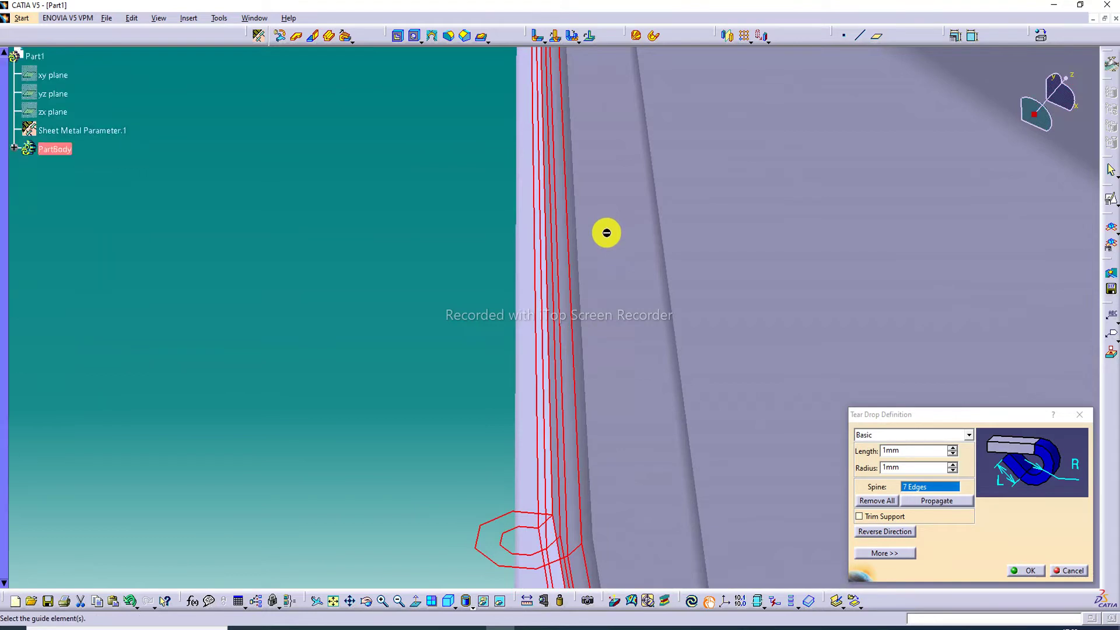
{"action": "mouse_move", "coordinate": [602, 233]}
{"action": "middle_mouse_down"}
{"action": "mouse_move", "coordinate": [626, 295]}
{"action": "mouse_move", "coordinate": [782, 505]}
{"action": "middle_mouse_up"}
{"action": "mouse_move", "coordinate": [762, 82]}
{"action": "middle_mouse_down", "text": "ctrl"}
{"action": "mouse_move", "coordinate": [702, 392]}
{"action": "mouse_move", "coordinate": [753, 270]}
{"action": "middle_mouse_up", "text": "ctrl"}
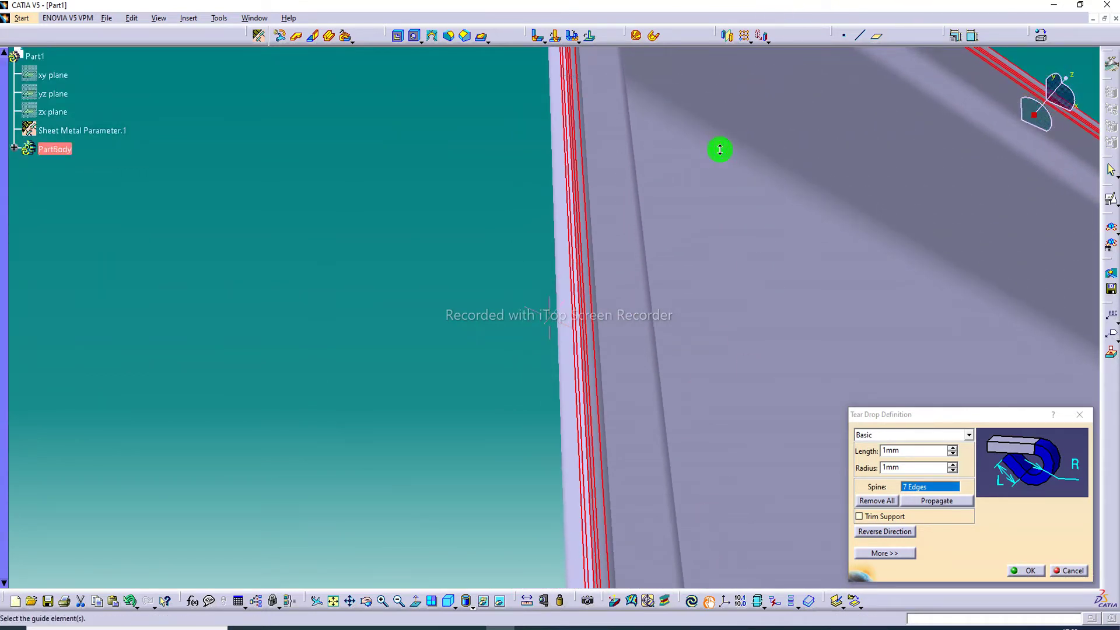
{"action": "middle_click_drag", "start_coordinate": [719, 149], "coordinate": [712, 105], "text": "ctrl"}
{"action": "scroll", "coordinate": [400, 513], "scroll_direction": "up", "scroll_amount": 3}
{"action": "left_click", "coordinate": [334, 599]}
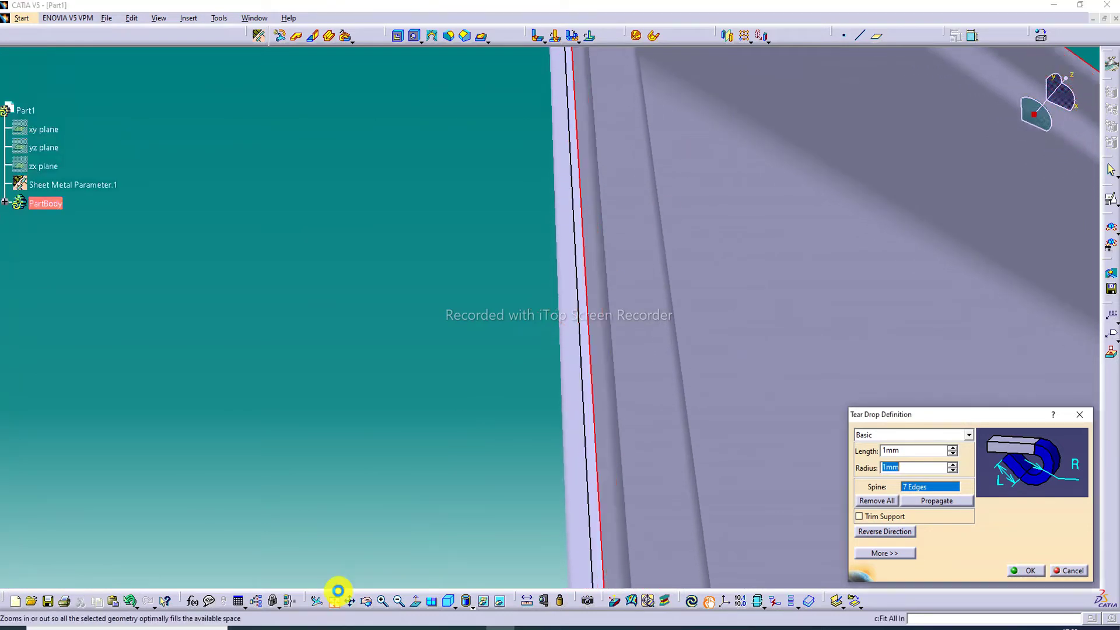
{"action": "middle_click_drag", "start_coordinate": [488, 77], "coordinate": [565, 342]}
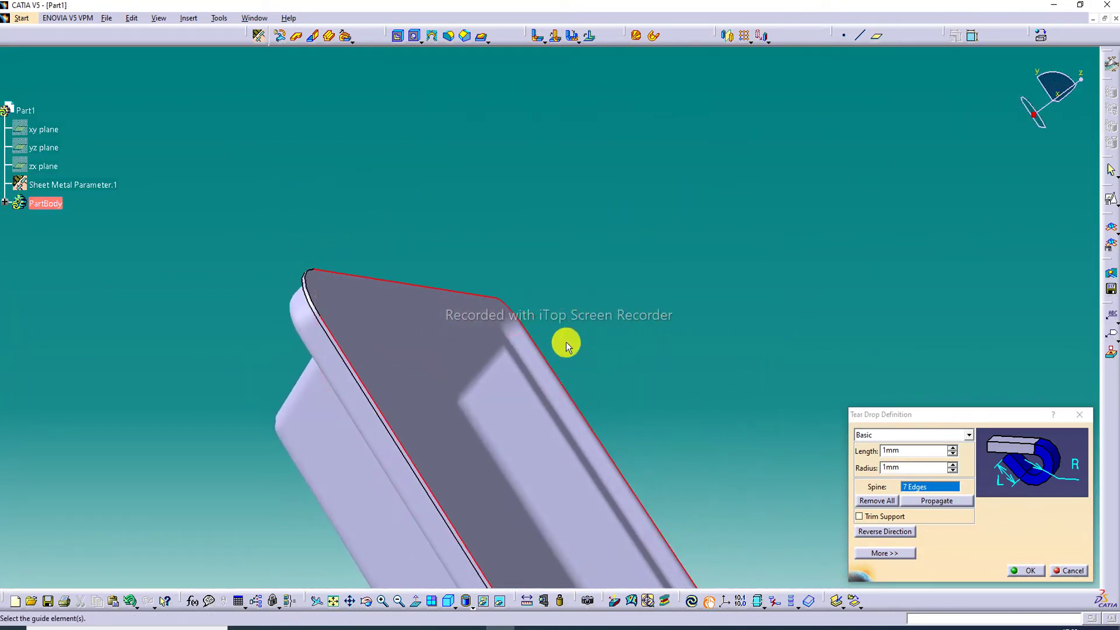
{"action": "middle_click_drag", "start_coordinate": [340, 303], "coordinate": [494, 273], "text": "ctrl"}
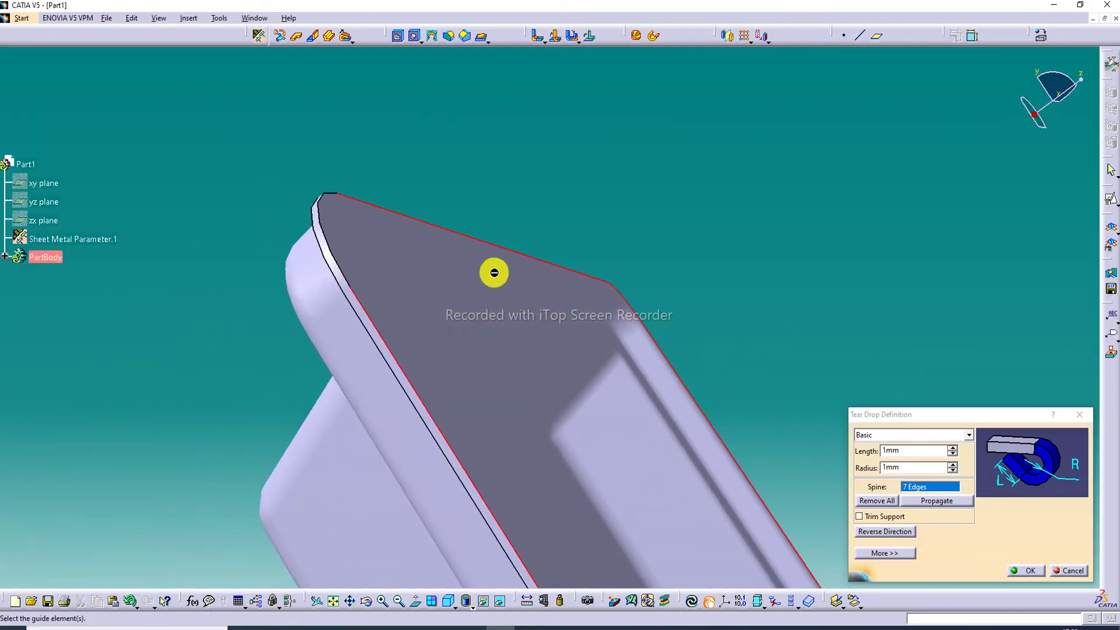
{"action": "left_click", "coordinate": [342, 262]}
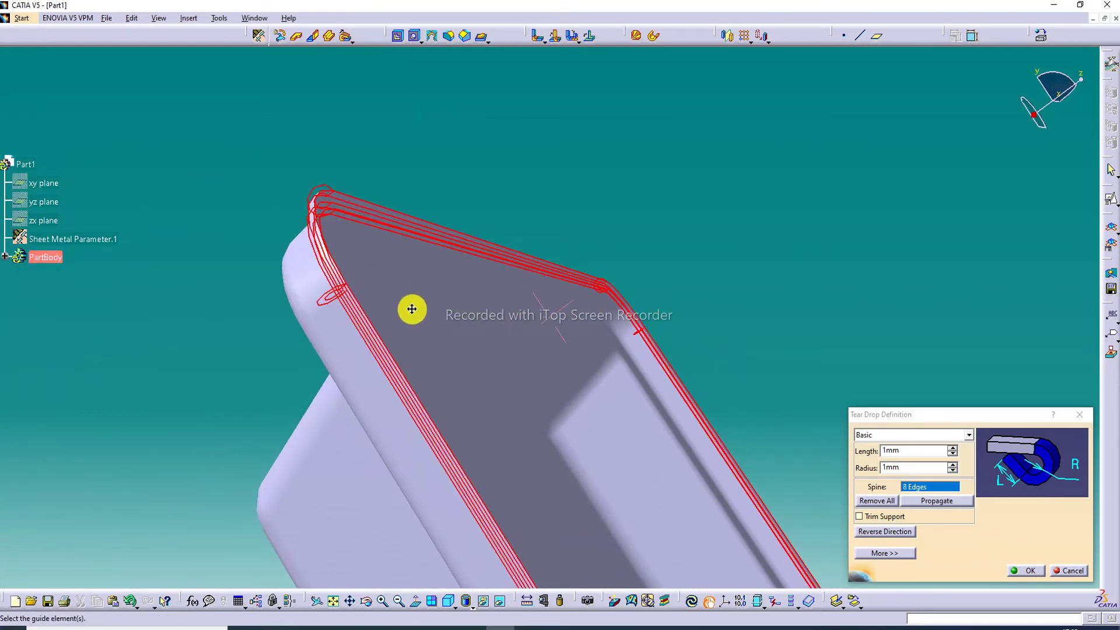
{"action": "middle_click_drag", "start_coordinate": [410, 308], "coordinate": [369, 312], "text": "ctrl"}
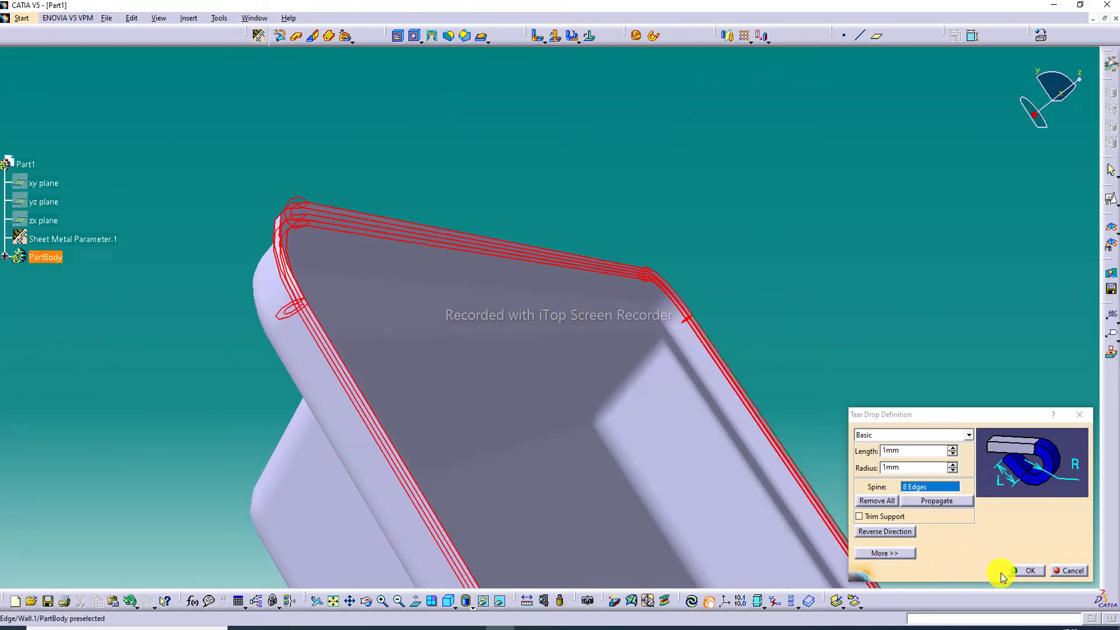
{"action": "left_click", "coordinate": [1027, 572]}
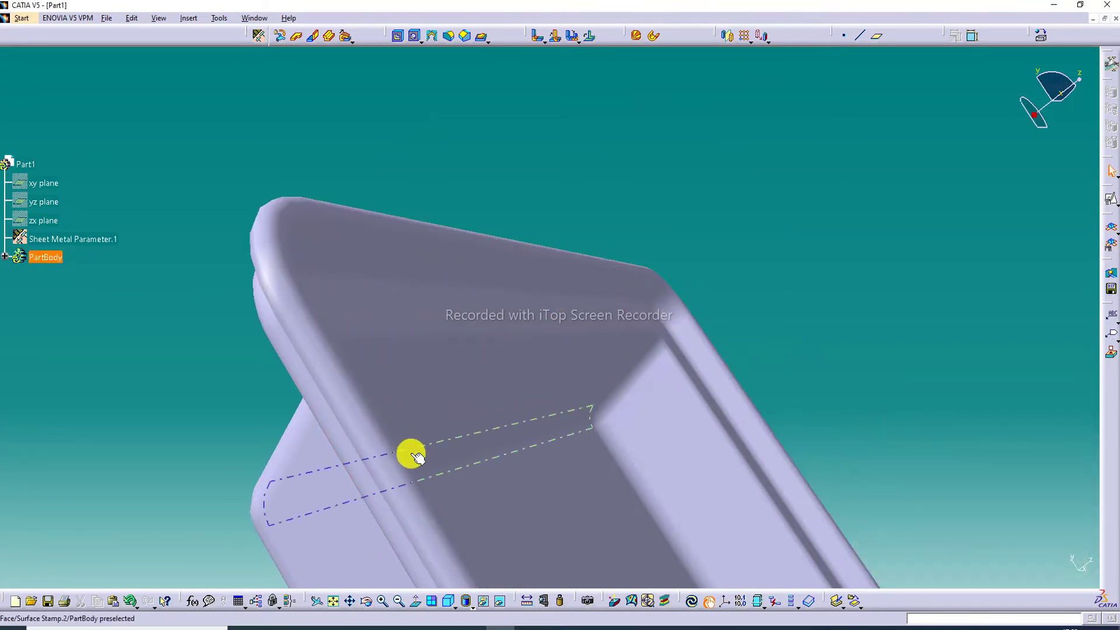
Step: Bring the whole tray into view and switch its display to shading with material
{"action": "middle_click_drag", "start_coordinate": [407, 453], "coordinate": [397, 293]}
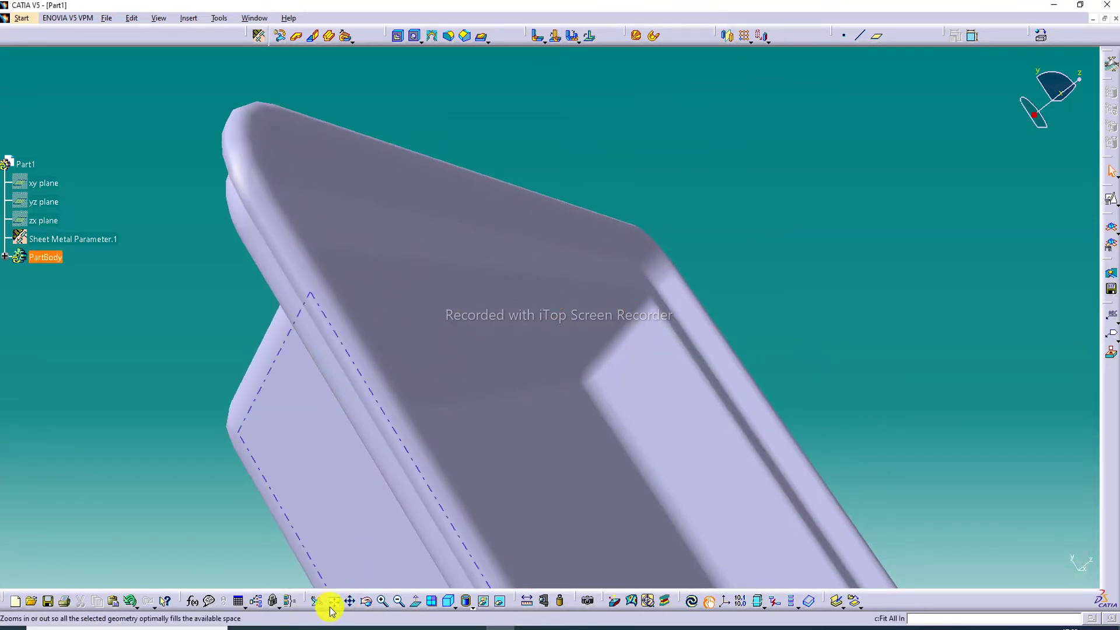
{"action": "left_click", "coordinate": [350, 601]}
{"action": "left_click_drag", "start_coordinate": [379, 540], "coordinate": [432, 552]}
{"action": "middle_click_drag", "start_coordinate": [431, 551], "coordinate": [550, 405]}
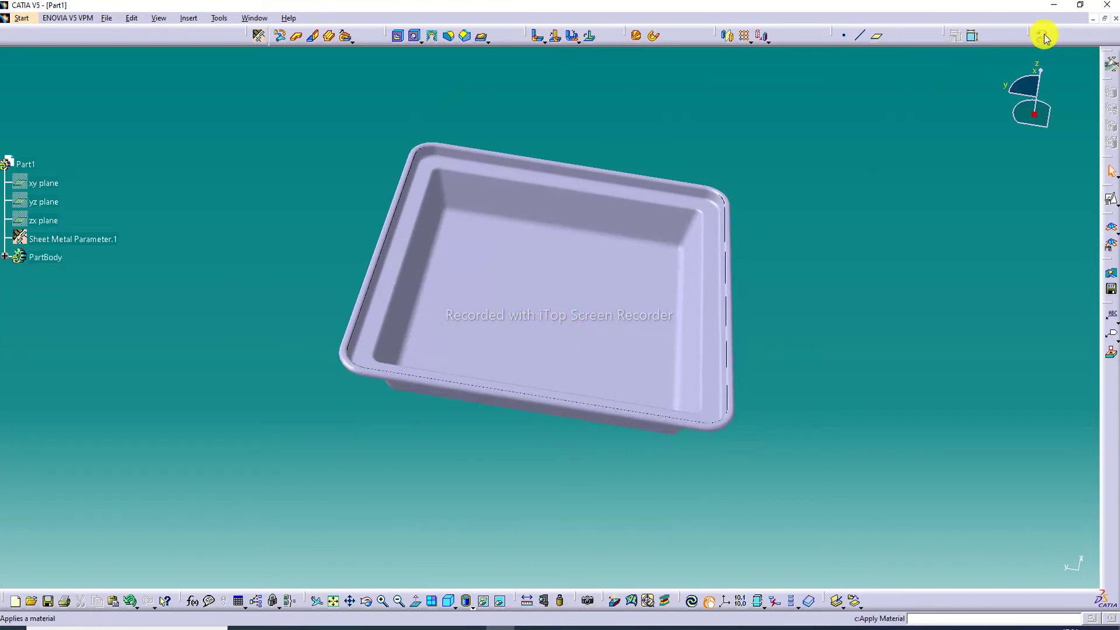
{"action": "left_click", "coordinate": [474, 608]}
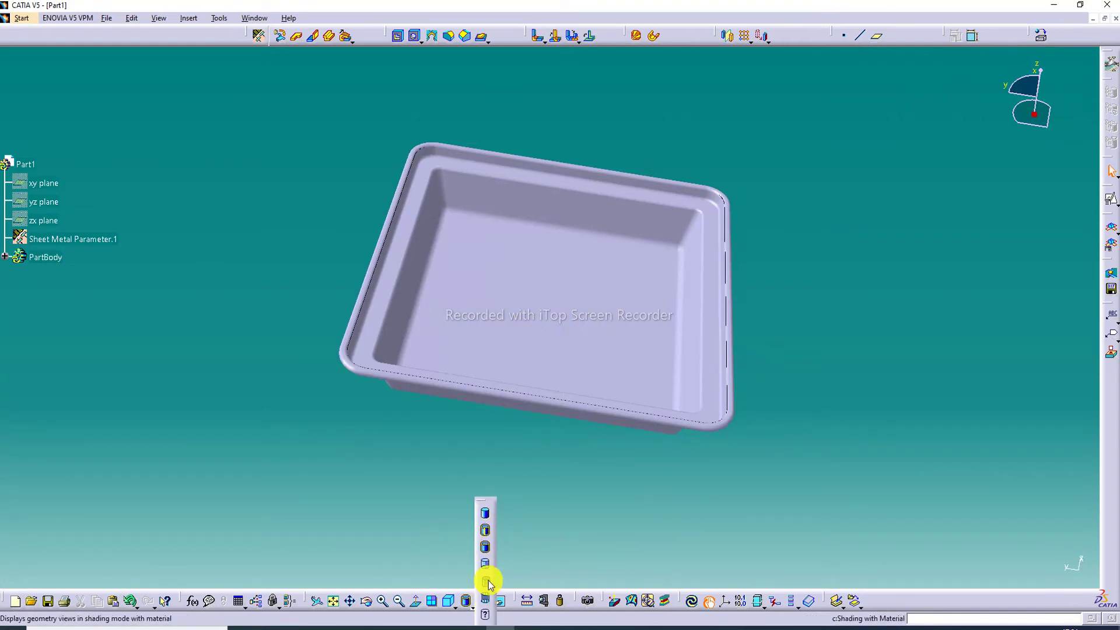
{"action": "left_click", "coordinate": [488, 581]}
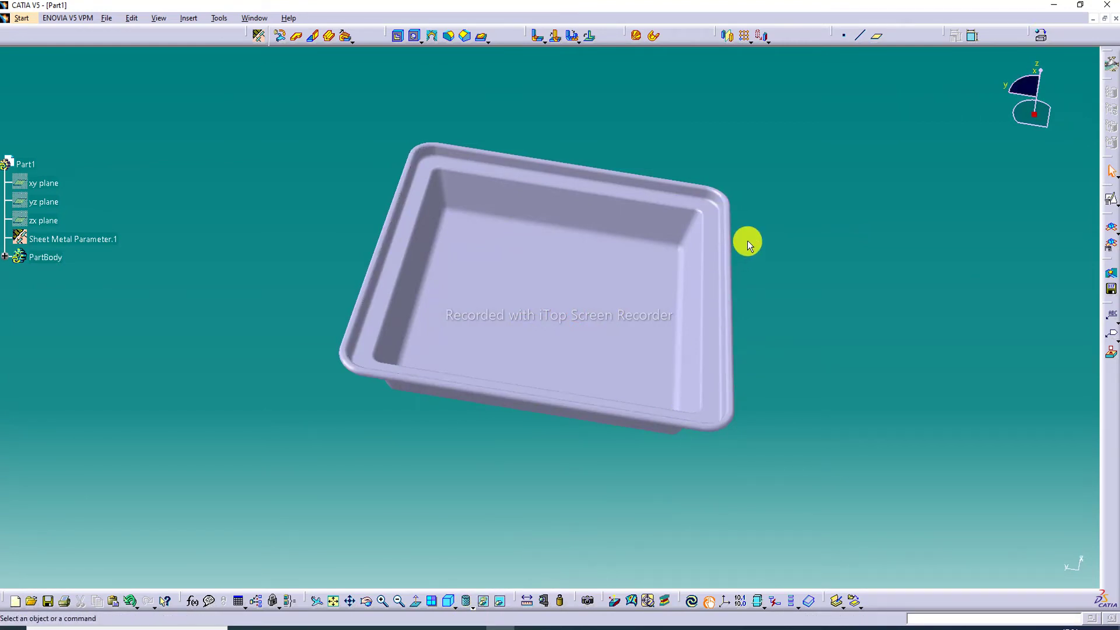
Step: Apply the Steel material from the library's metals to the tray's body
{"action": "left_click", "coordinate": [1042, 37]}
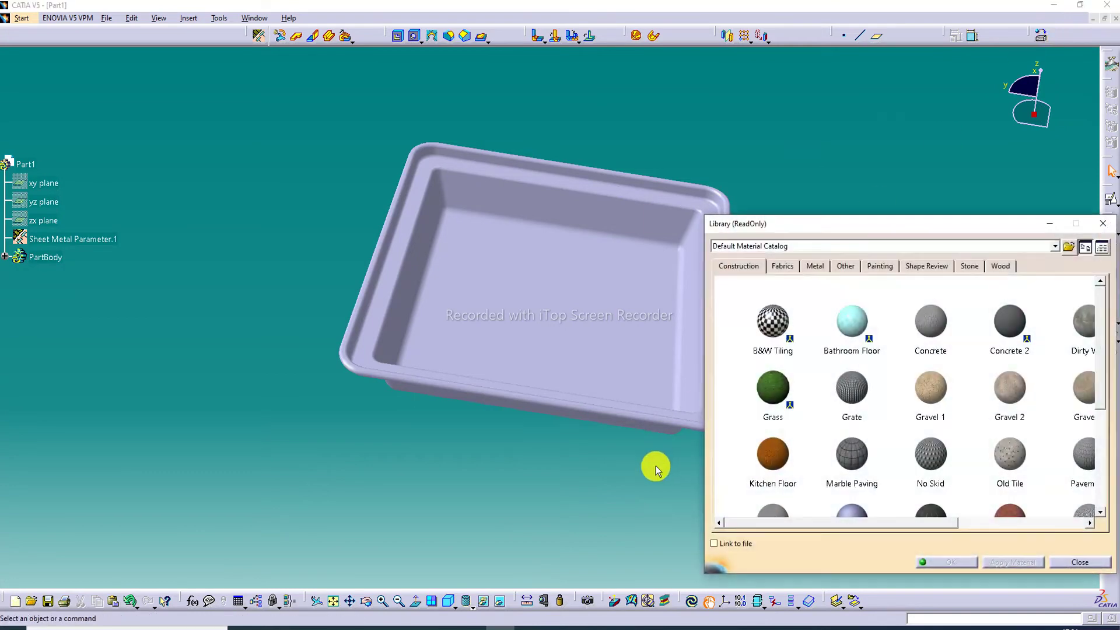
{"action": "left_click", "coordinate": [815, 266]}
{"action": "left_click", "coordinate": [781, 402]}
{"action": "scroll", "coordinate": [782, 414], "scroll_direction": "down", "scroll_amount": 1}
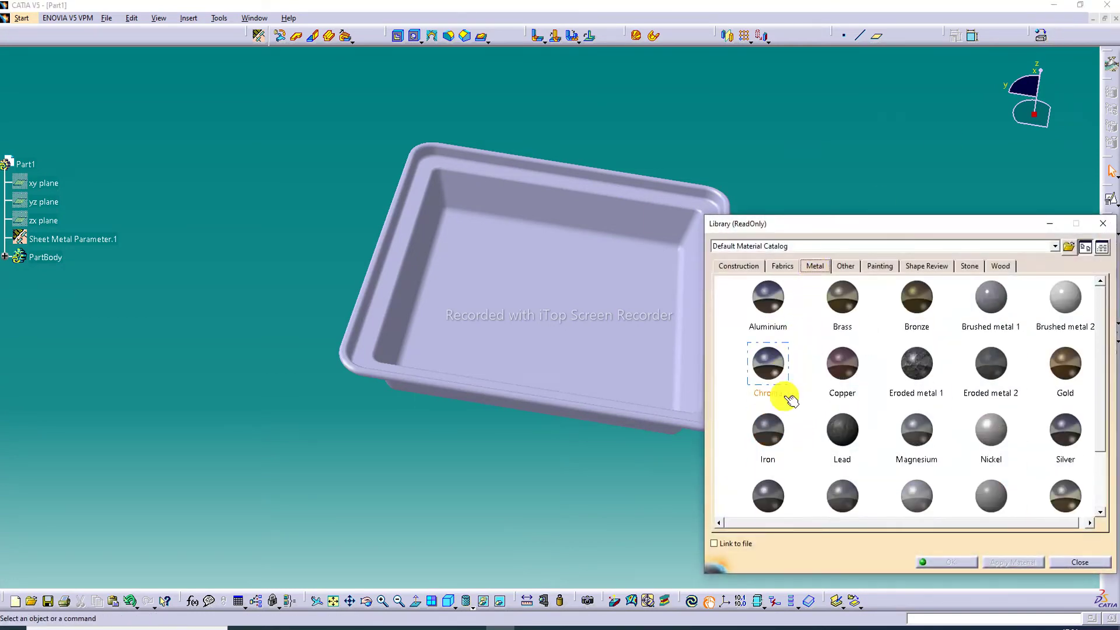
{"action": "left_click", "coordinate": [625, 375]}
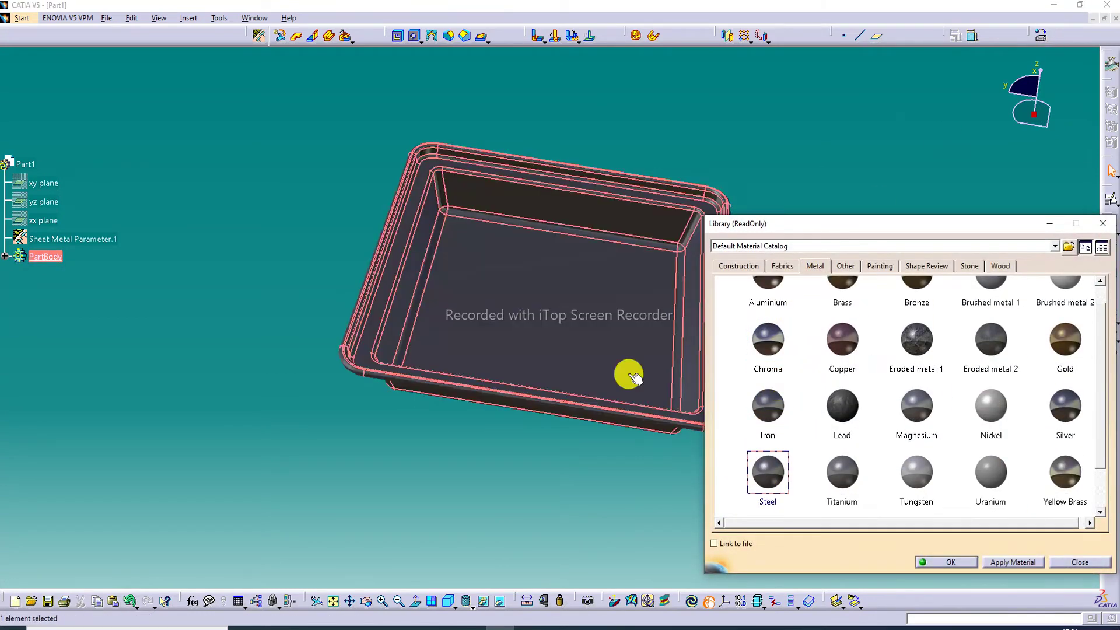
{"action": "middle_click_drag", "start_coordinate": [577, 349], "coordinate": [532, 360]}
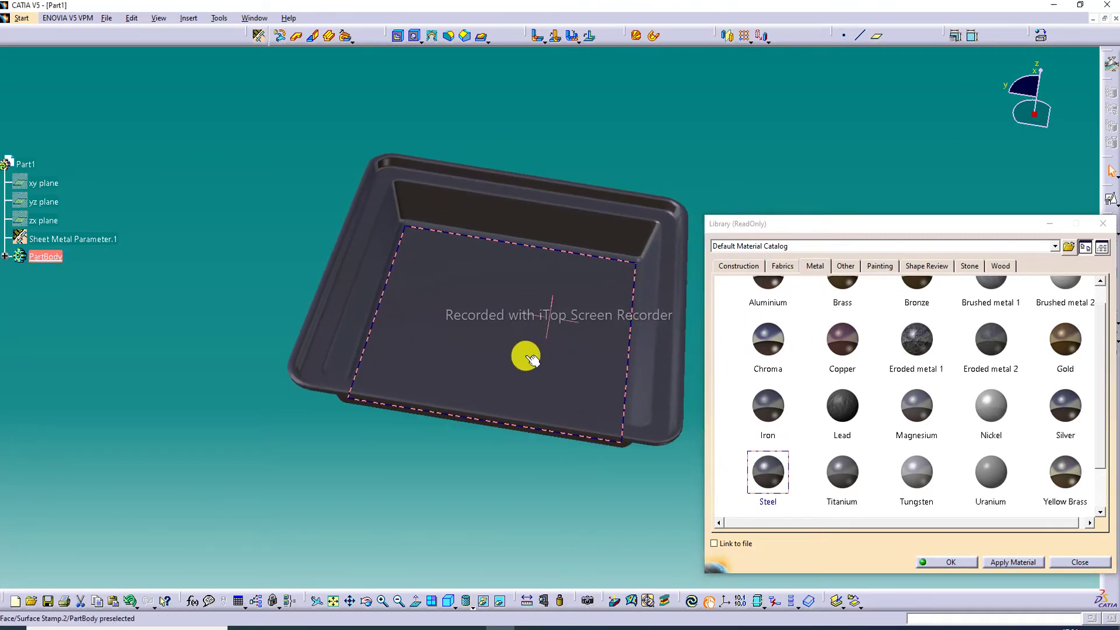
{"action": "left_click", "coordinate": [941, 563]}
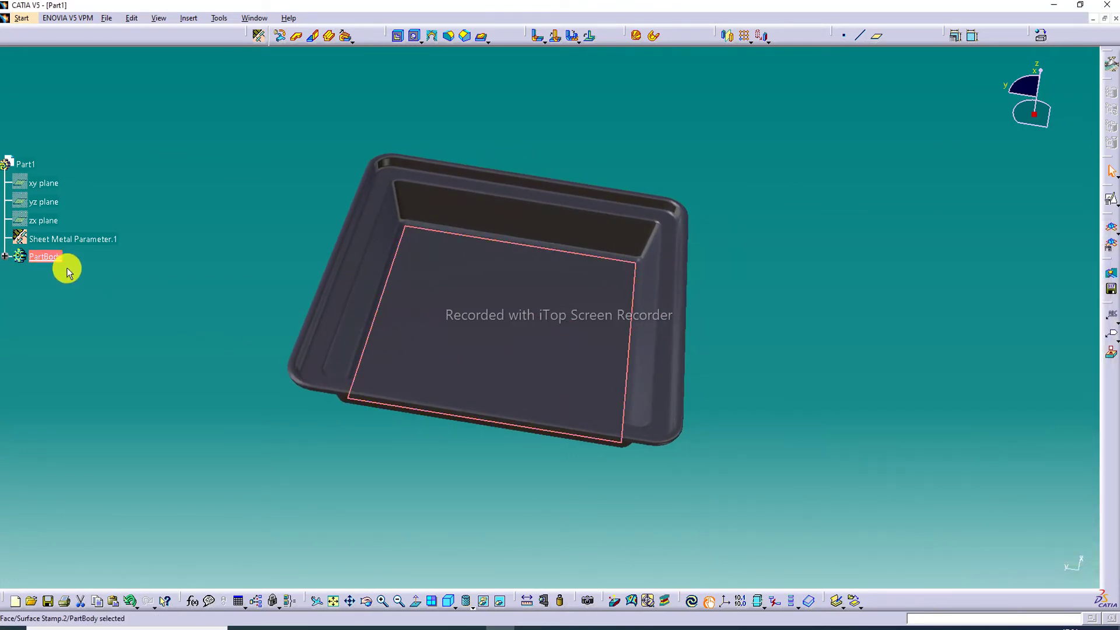
Step: Open the properties of the Steel material under PartBody and raise its reflectivity to 1.00
{"action": "scroll", "coordinate": [69, 271], "scroll_direction": "down", "scroll_amount": 4}
{"action": "left_click", "coordinate": [16, 151]}
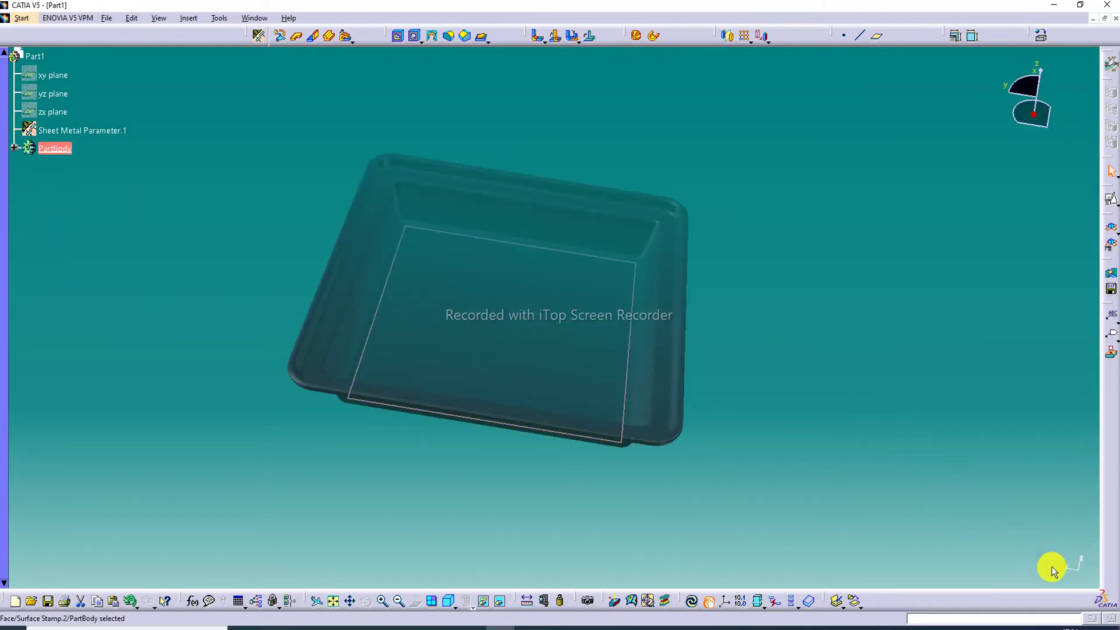
{"action": "left_click", "coordinate": [1078, 573]}
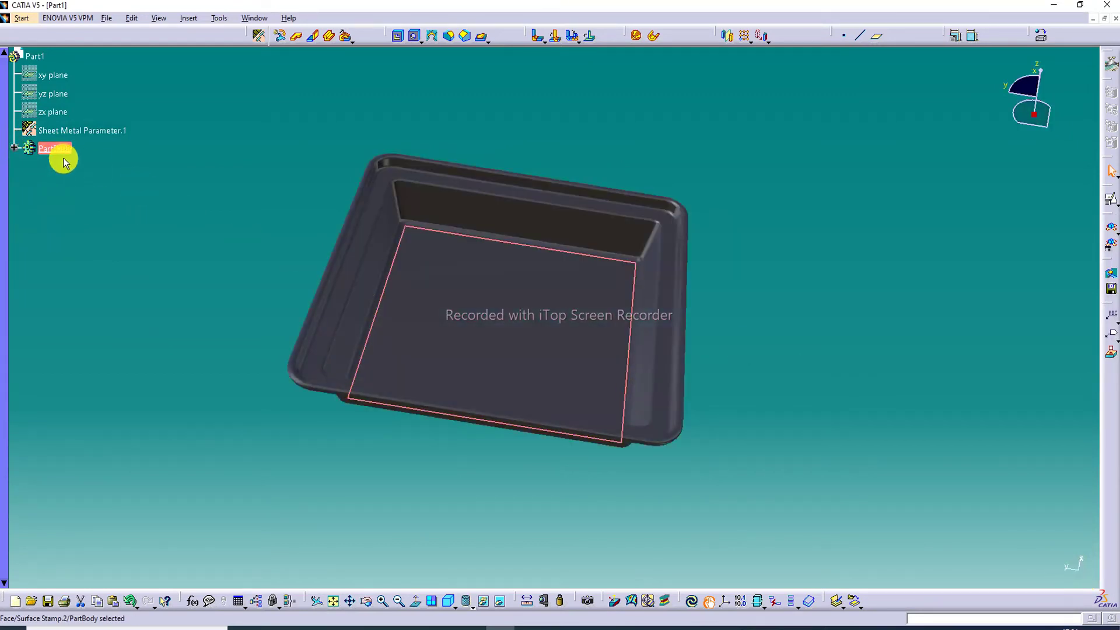
{"action": "middle_click_drag", "start_coordinate": [12, 143], "coordinate": [14, 148]}
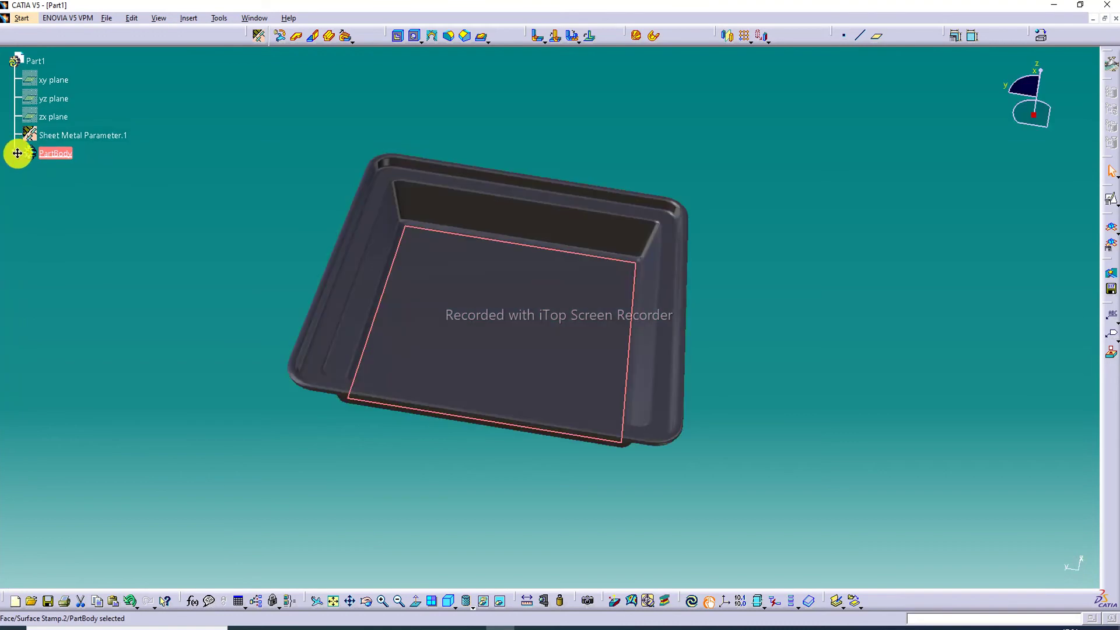
{"action": "left_click", "coordinate": [15, 153]}
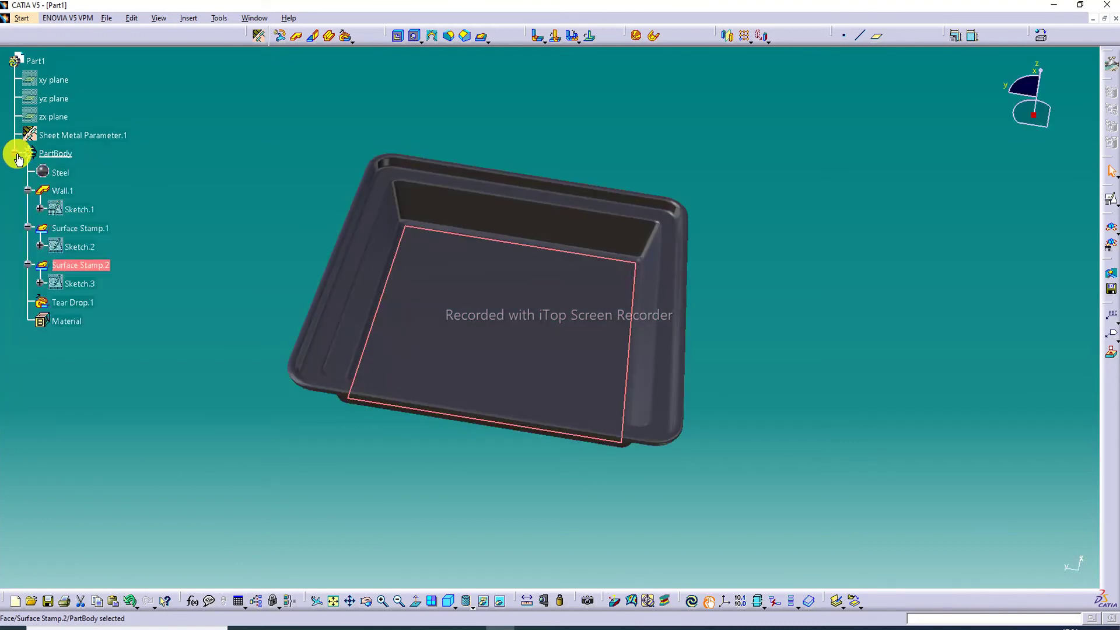
{"action": "left_click", "coordinate": [44, 172]}
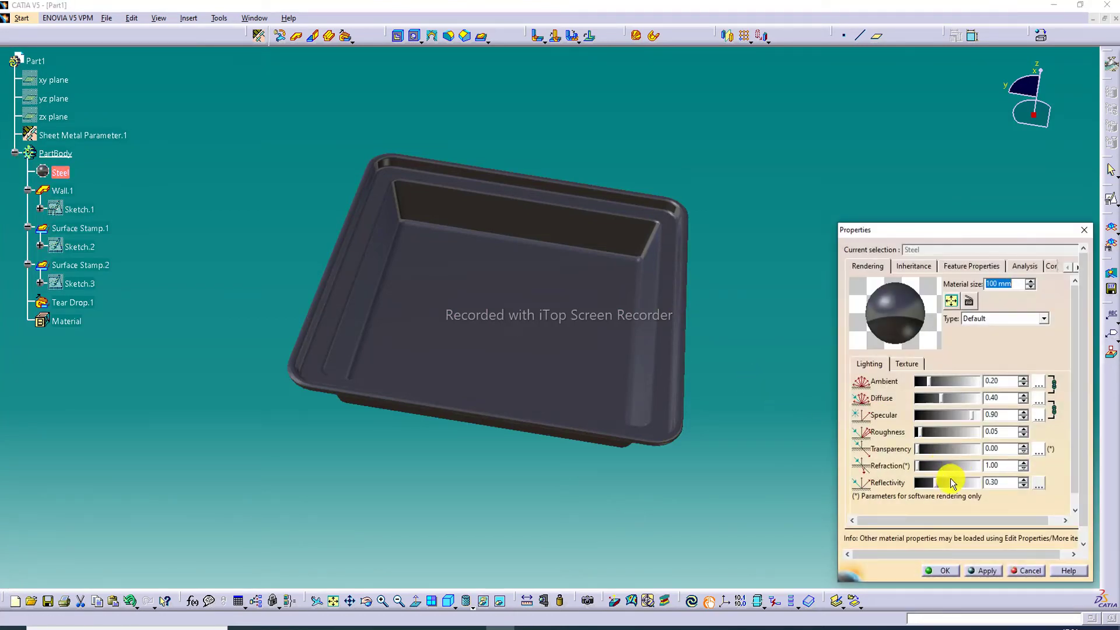
{"action": "left_click_drag", "start_coordinate": [940, 482], "coordinate": [977, 483]}
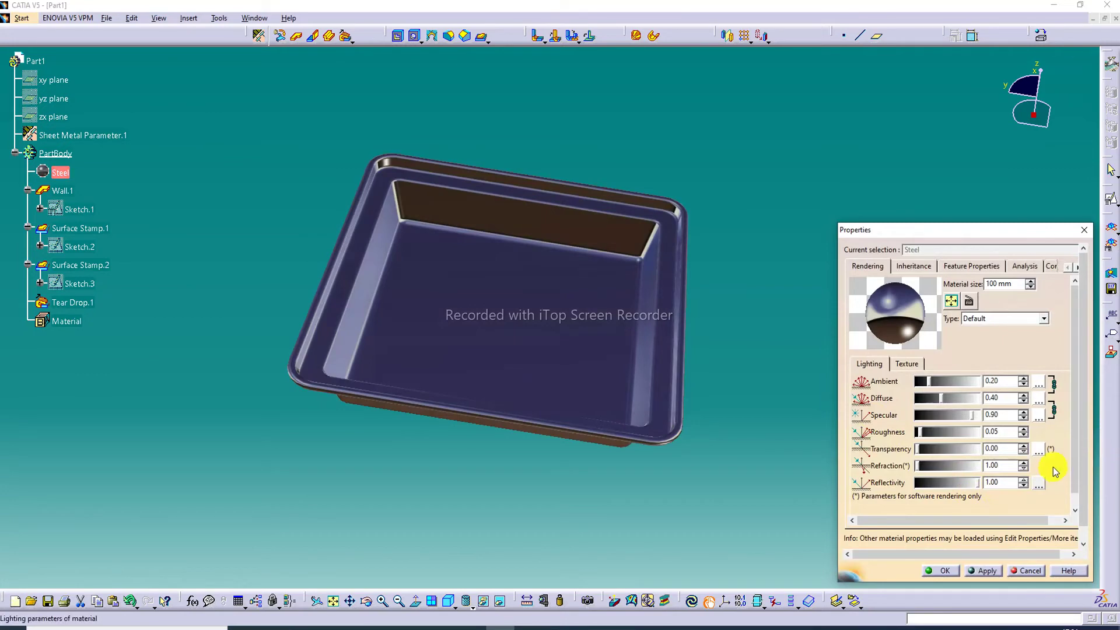
Step: Preview the Garden reflection environment on the Steel material, choose Potsdamer instead and confirm the material properties
{"action": "left_click", "coordinate": [1040, 483]}
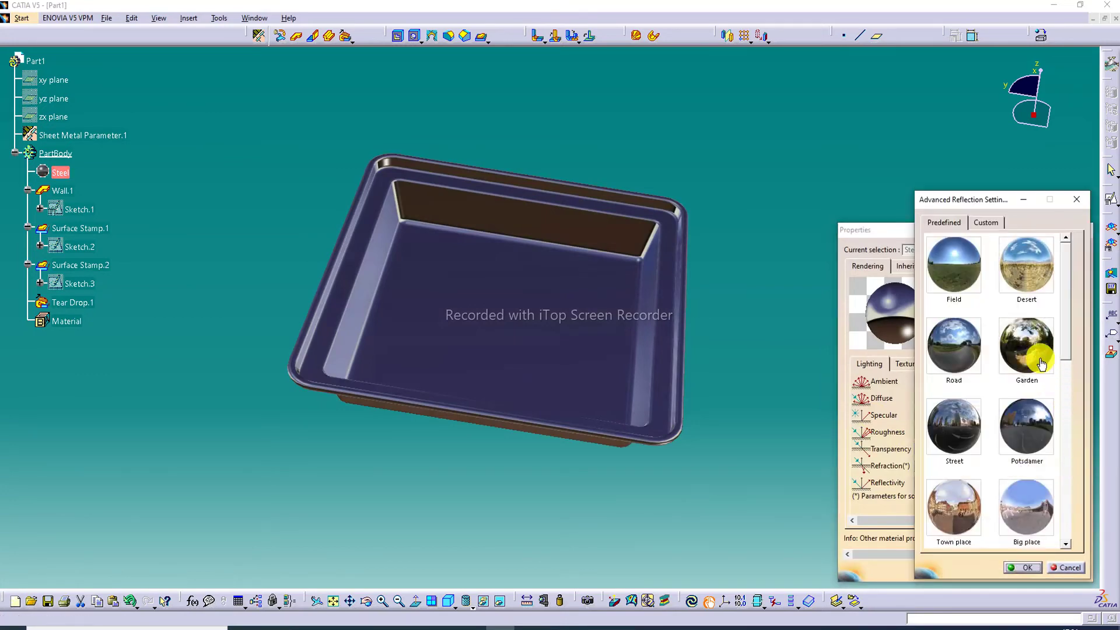
{"action": "left_click", "coordinate": [1027, 350]}
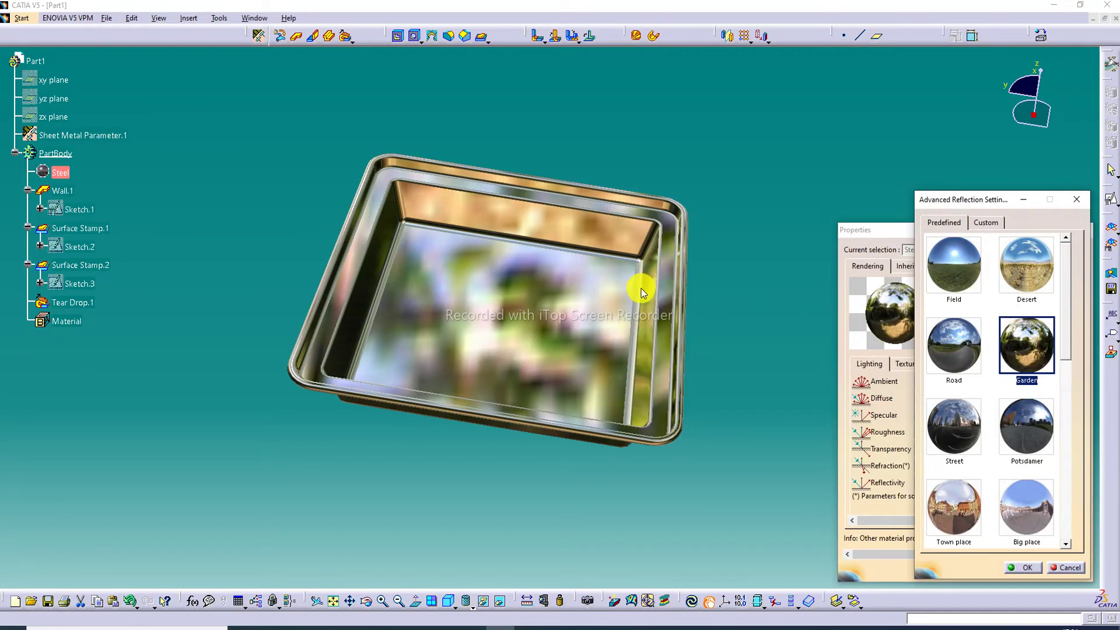
{"action": "left_click", "coordinate": [1020, 435]}
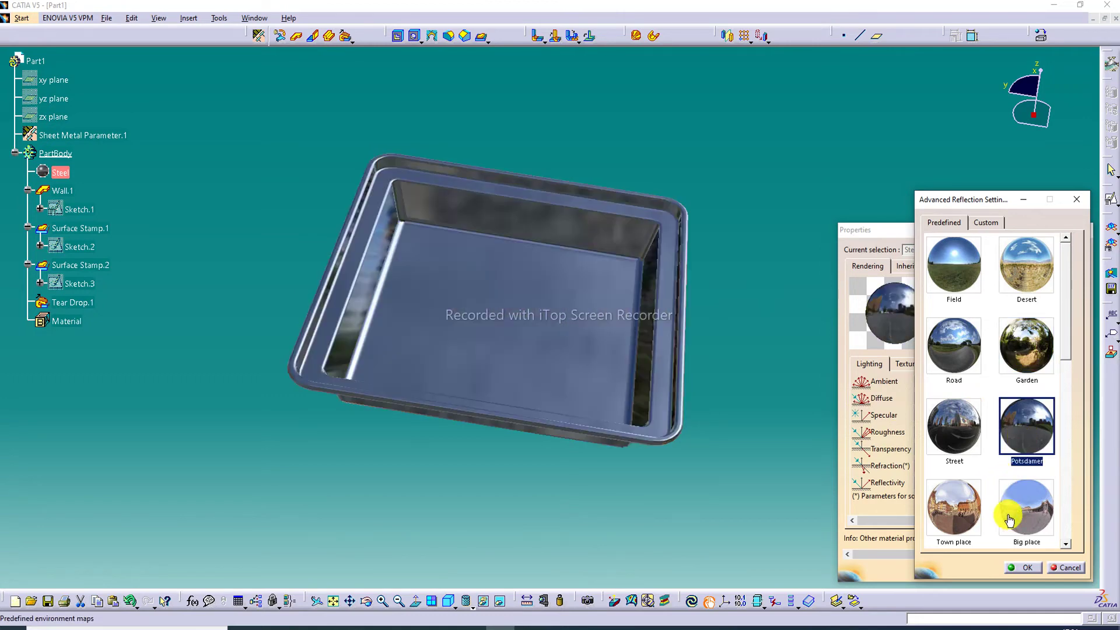
{"action": "left_click", "coordinate": [1028, 568]}
{"action": "left_click", "coordinate": [949, 570]}
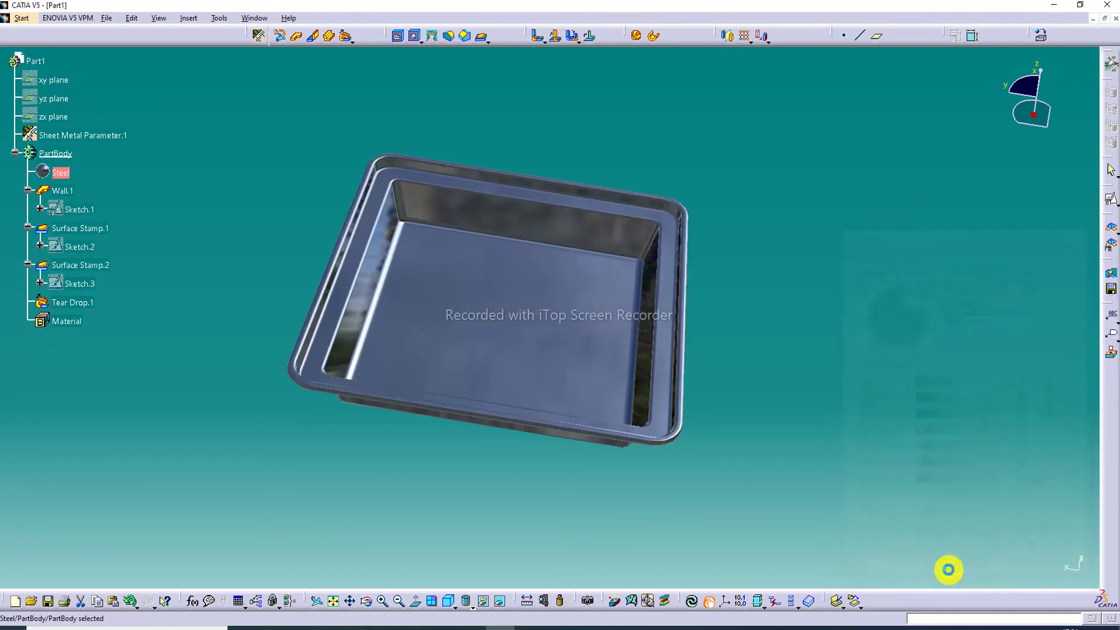
Step: Inspect the steel tray's reflections from several angles and finish with a closer isometric view
{"action": "middle_click_drag", "start_coordinate": [525, 310], "coordinate": [736, 278]}
{"action": "middle_click_drag", "start_coordinate": [447, 296], "coordinate": [778, 272]}
{"action": "left_click", "coordinate": [452, 597]}
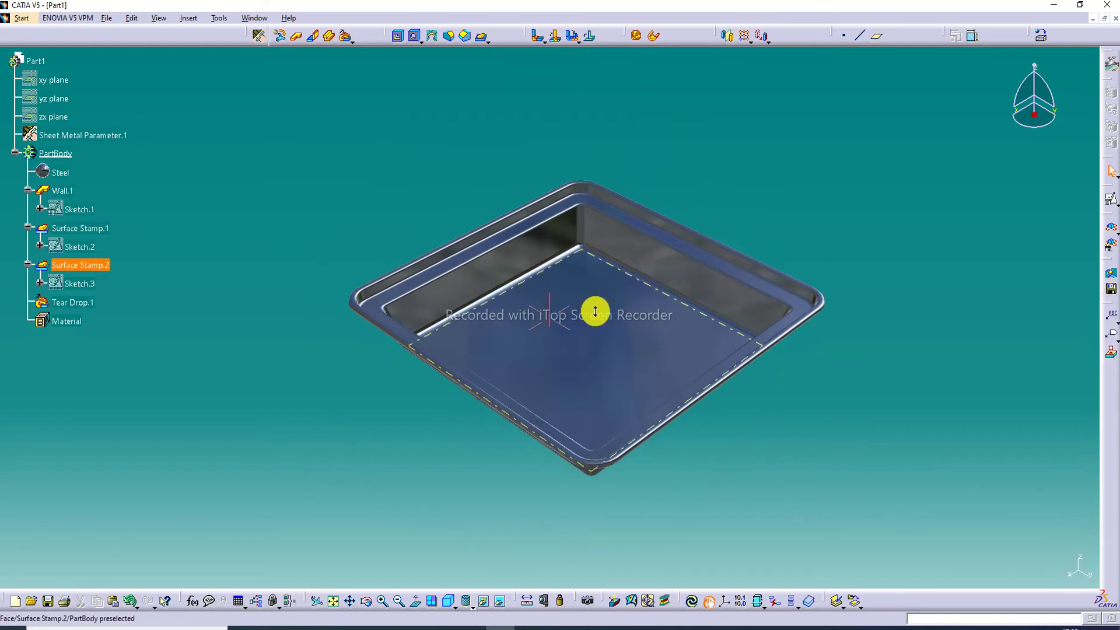
{"action": "middle_click_drag", "start_coordinate": [595, 311], "coordinate": [589, 292]}
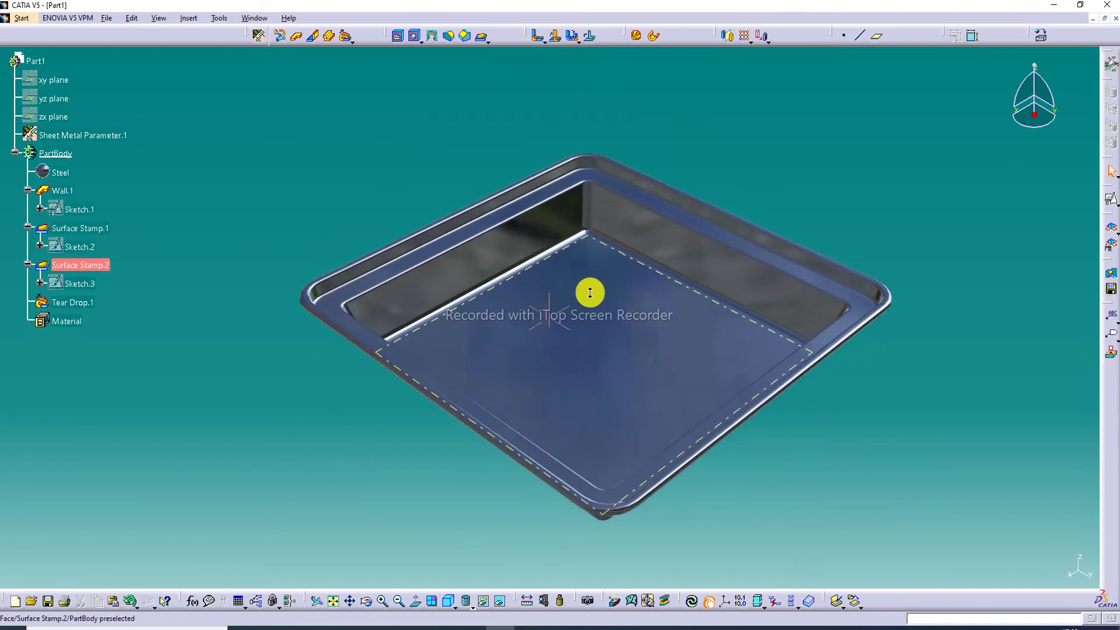
Step: Examine the tray's reflective floor and rim up close and as a whole, ending in a standard isometric view
{"action": "left_click", "coordinate": [382, 601]}
{"action": "left_click", "coordinate": [382, 601]}
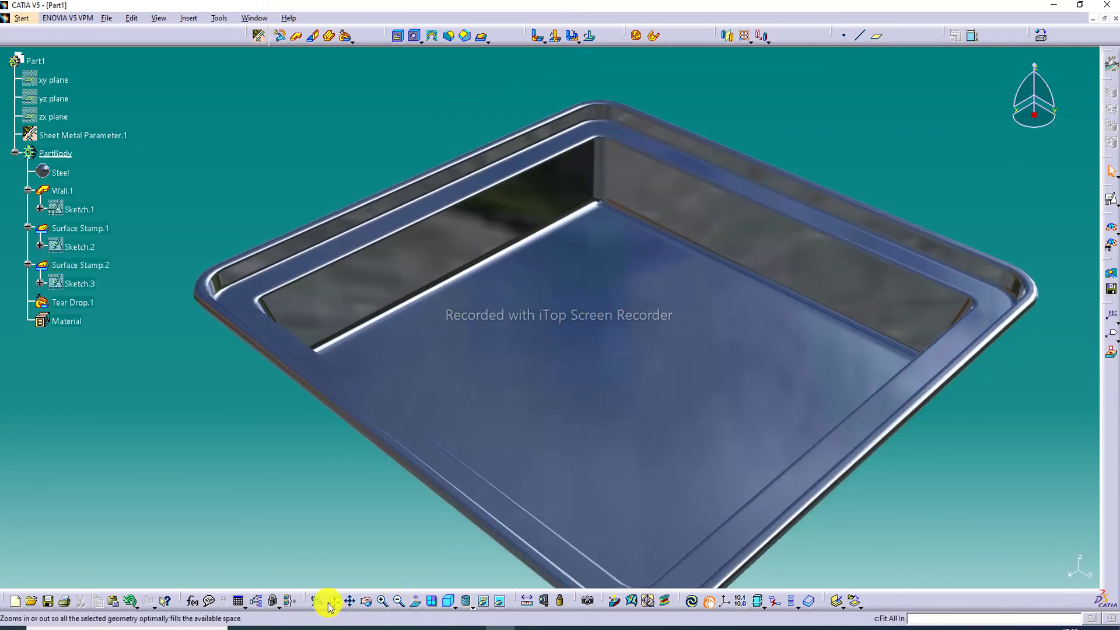
{"action": "left_click", "coordinate": [332, 602]}
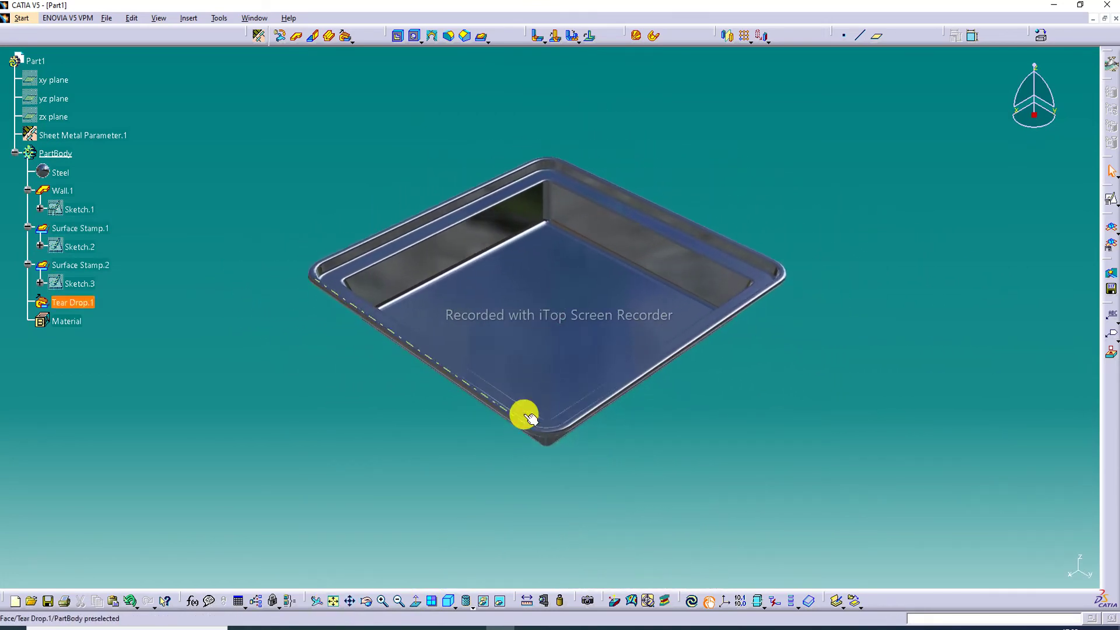
{"action": "middle_click_drag", "start_coordinate": [545, 347], "coordinate": [542, 310]}
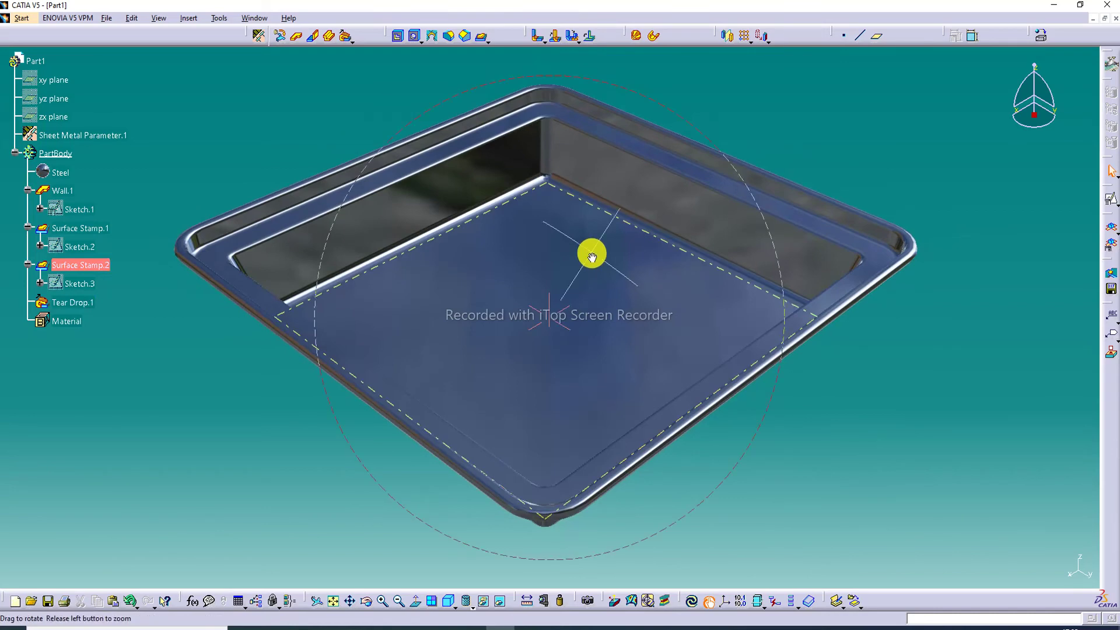
{"action": "middle_click_drag", "start_coordinate": [591, 256], "coordinate": [592, 292]}
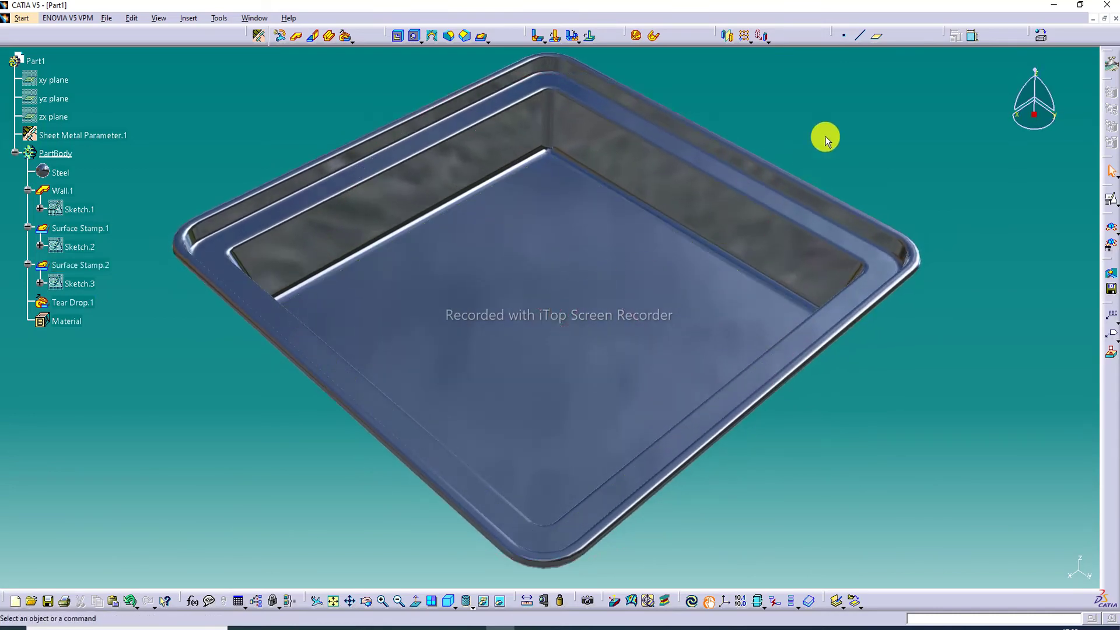
{"action": "left_click", "coordinate": [449, 598]}
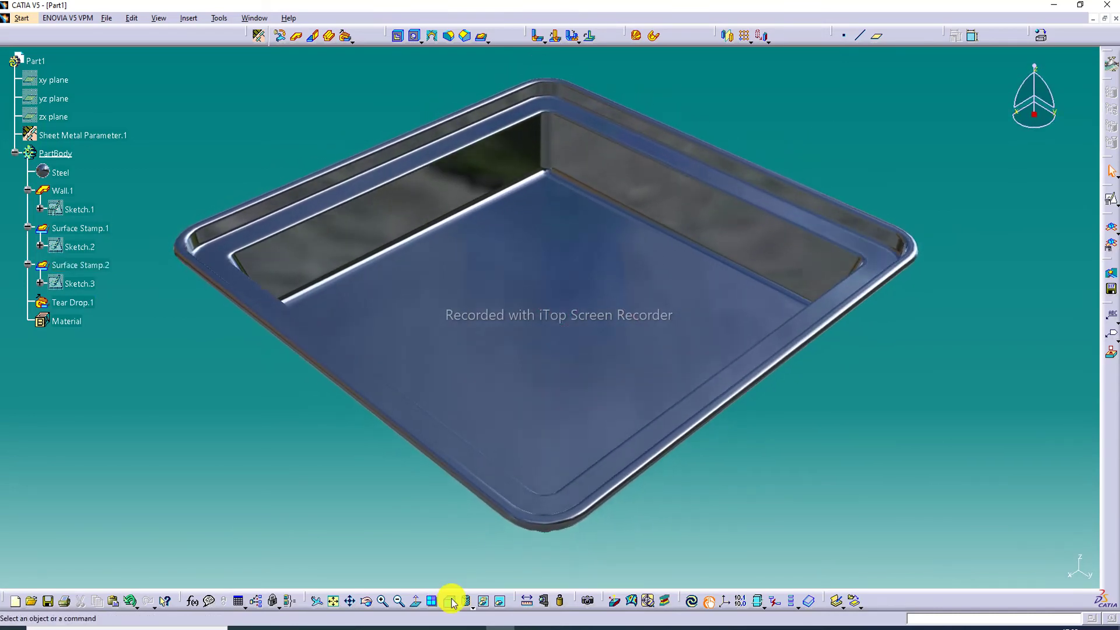
Step: Inspect the steel tray's inner walls, tear-drop rim and outer sides from raised and low viewing angles
{"action": "middle_click_drag", "start_coordinate": [813, 220], "coordinate": [867, 232]}
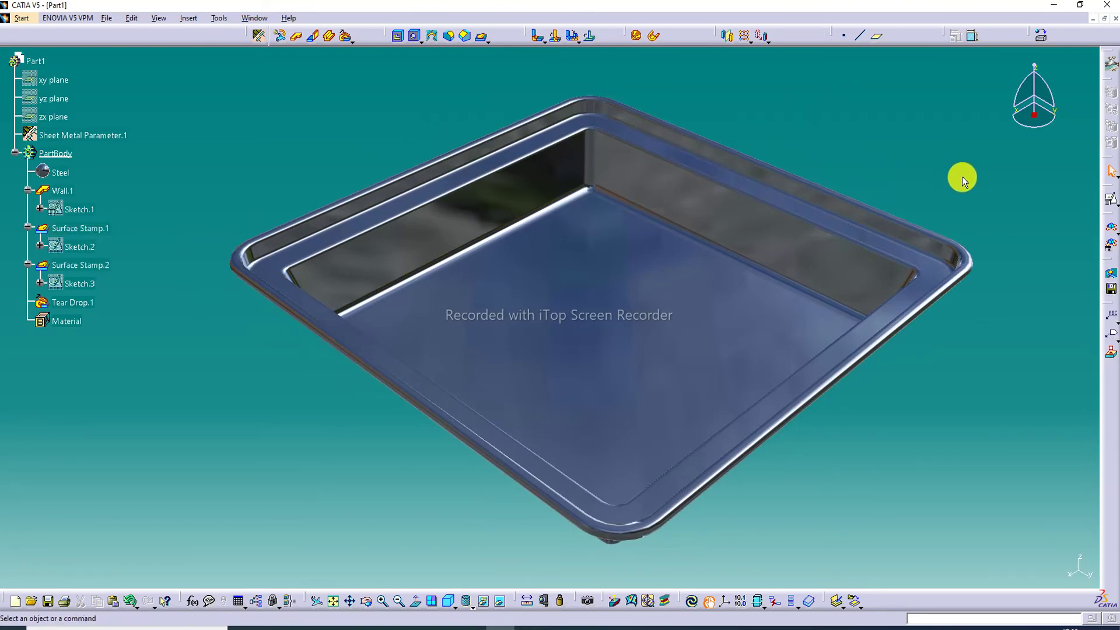
{"action": "middle_click_drag", "start_coordinate": [794, 225], "coordinate": [762, 302]}
{"action": "middle_click_drag", "start_coordinate": [665, 349], "coordinate": [644, 312]}
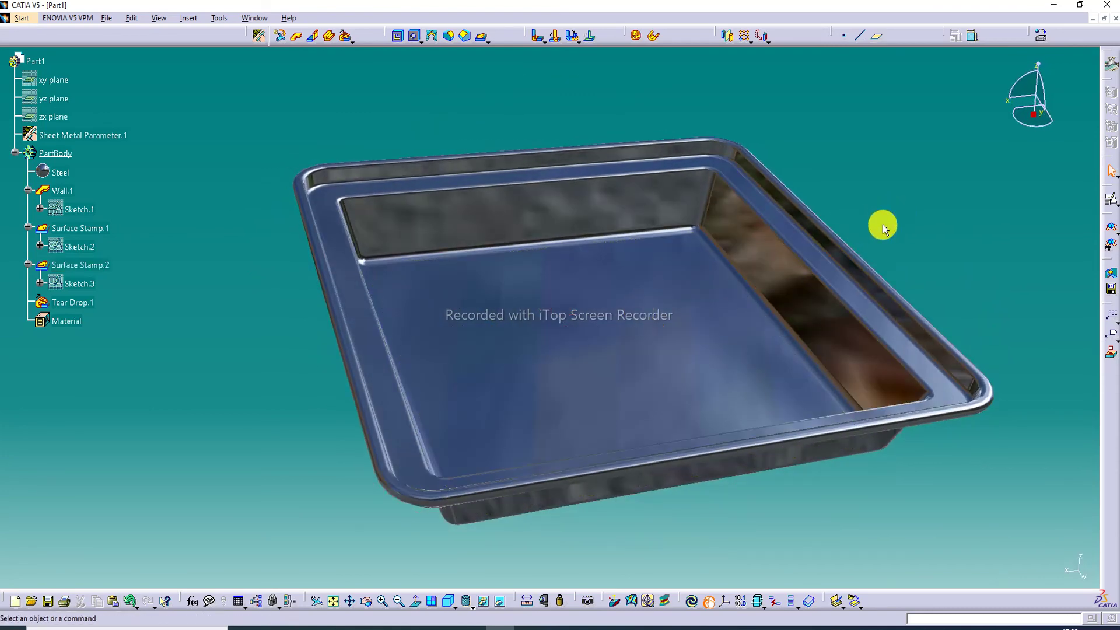
{"action": "middle_click_drag", "start_coordinate": [806, 283], "coordinate": [762, 287]}
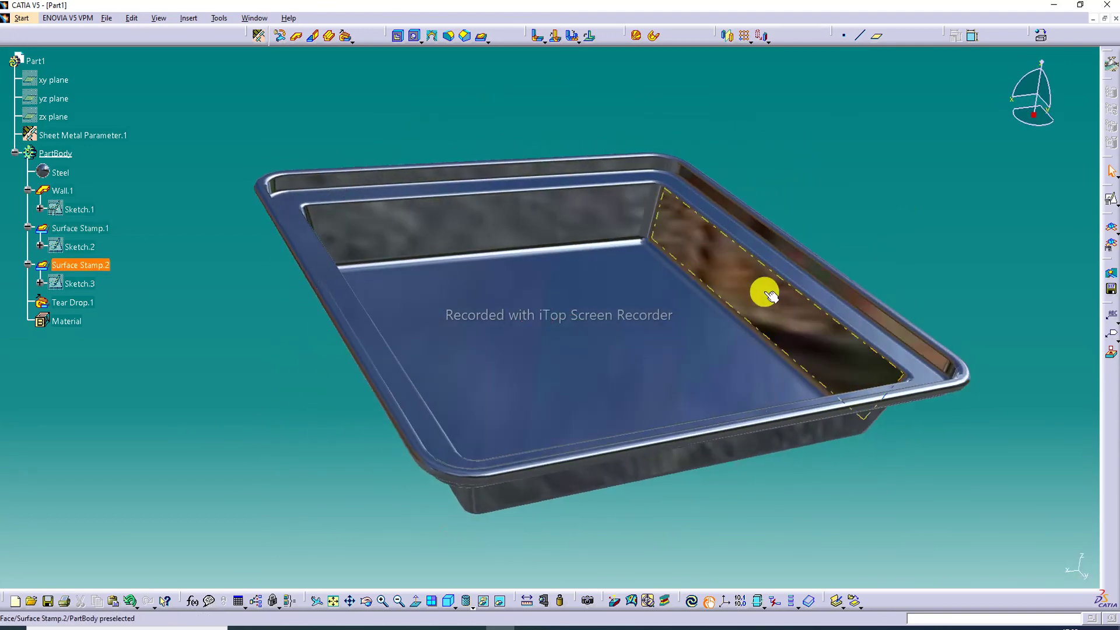
{"action": "left_click", "coordinate": [454, 606]}
{"action": "left_click", "coordinate": [449, 600]}
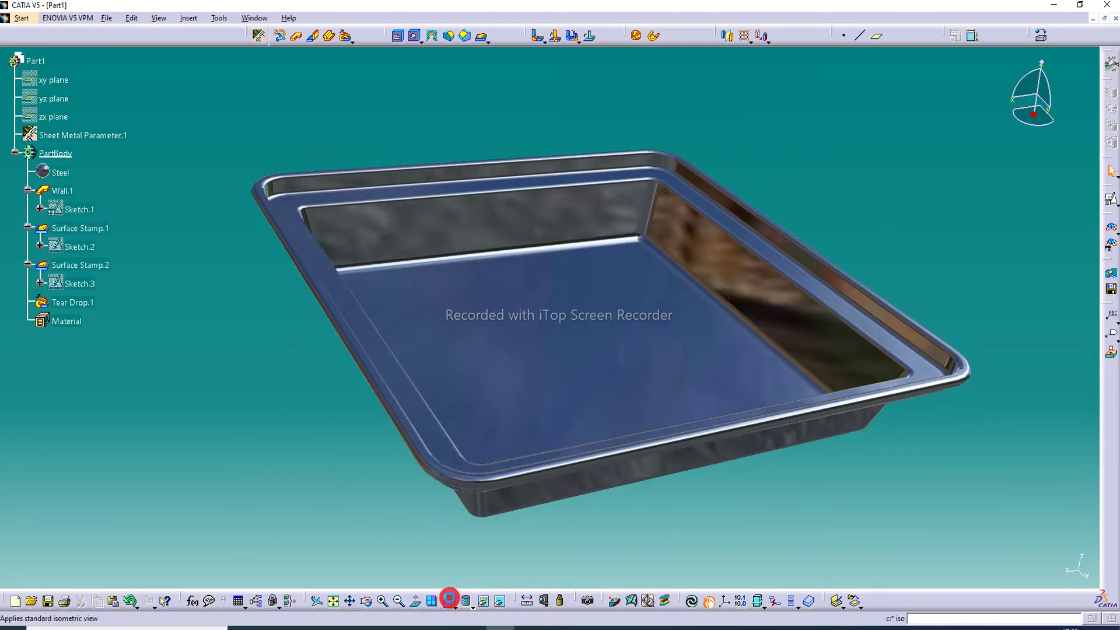
{"action": "middle_click_drag", "start_coordinate": [701, 286], "coordinate": [707, 242]}
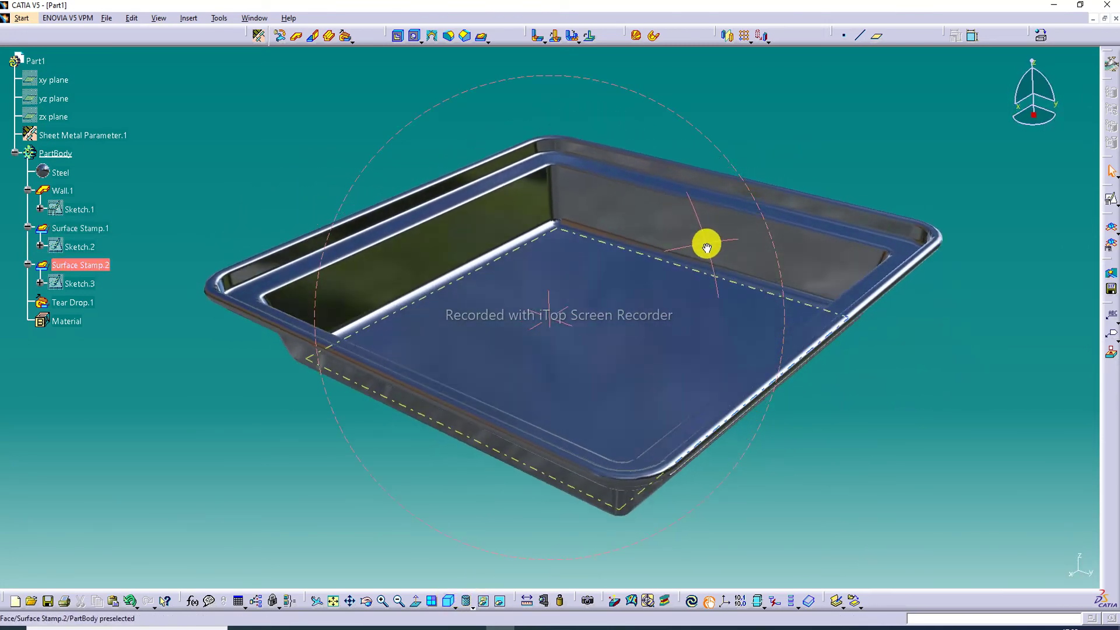
{"action": "middle_click_drag", "start_coordinate": [580, 339], "coordinate": [557, 250]}
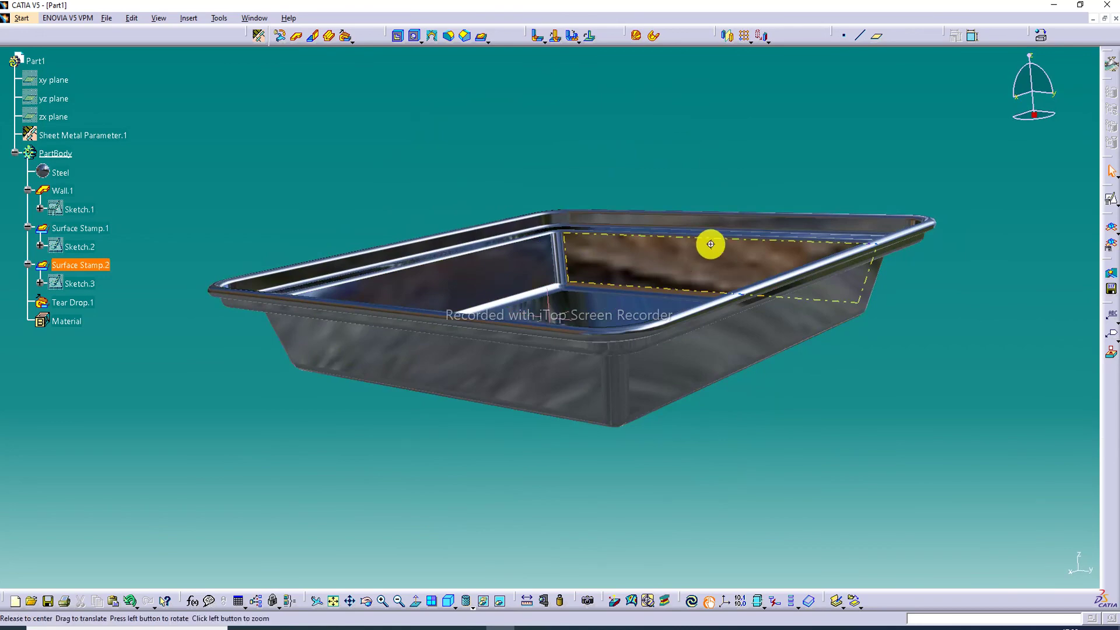
{"action": "middle_click_drag", "start_coordinate": [709, 243], "coordinate": [670, 362]}
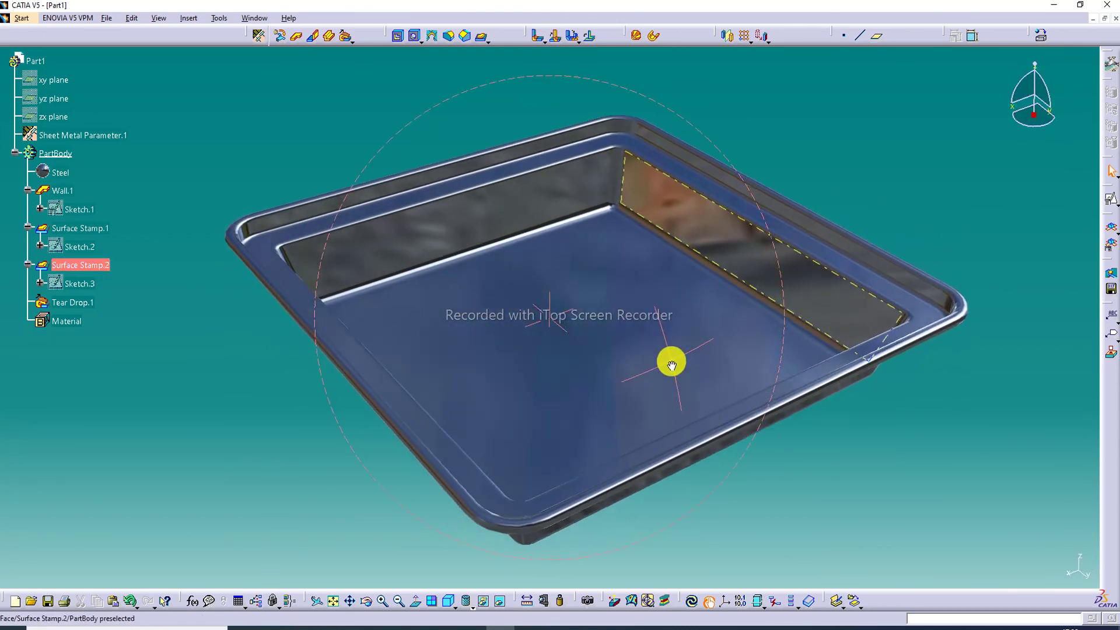